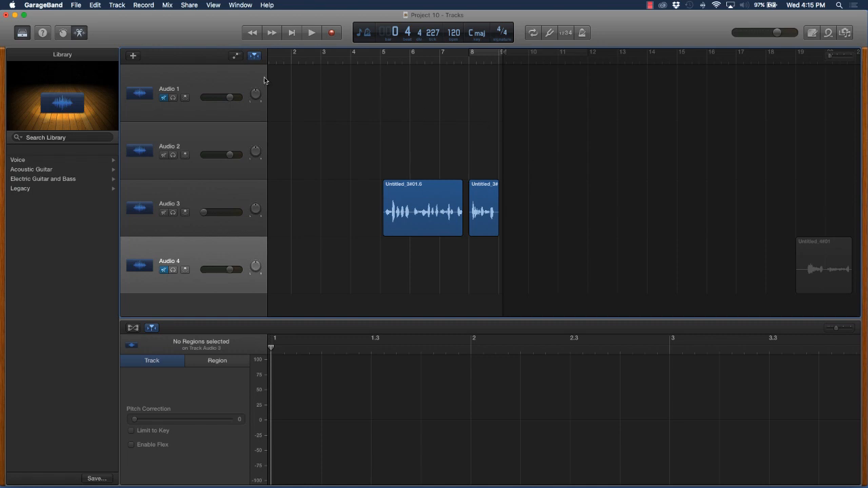
Close Project 10 without saving its changes and create a new empty project
click(76, 5)
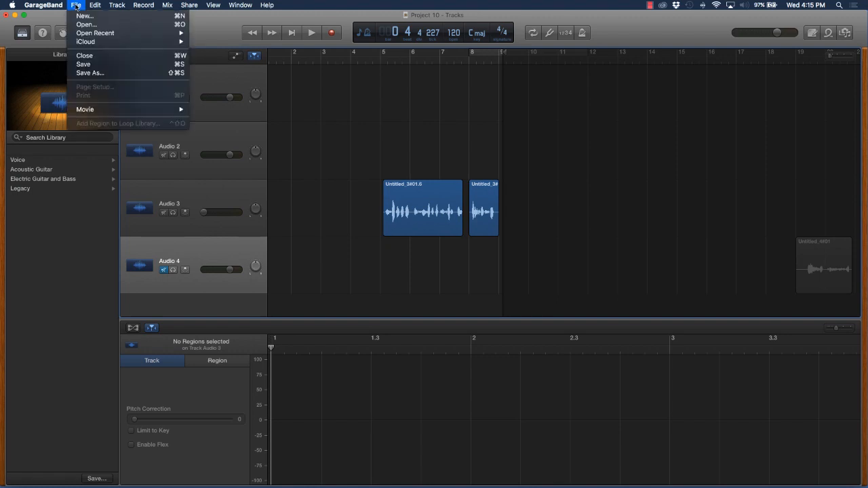
click(87, 41)
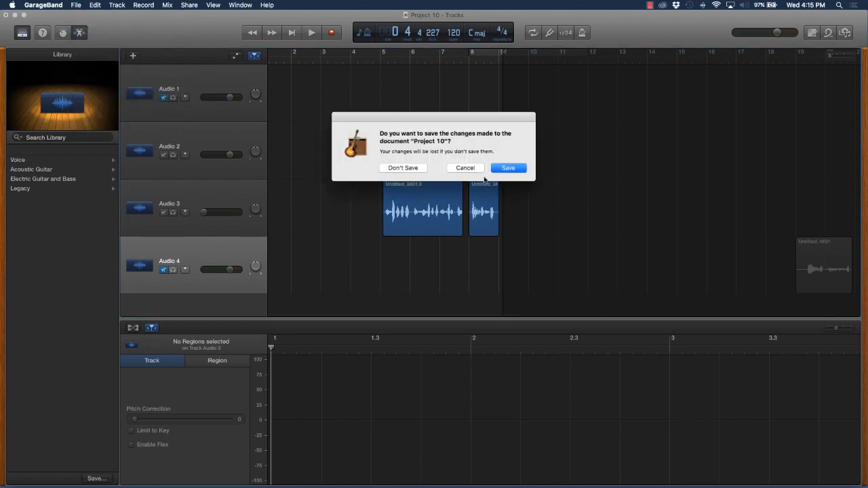
click(404, 168)
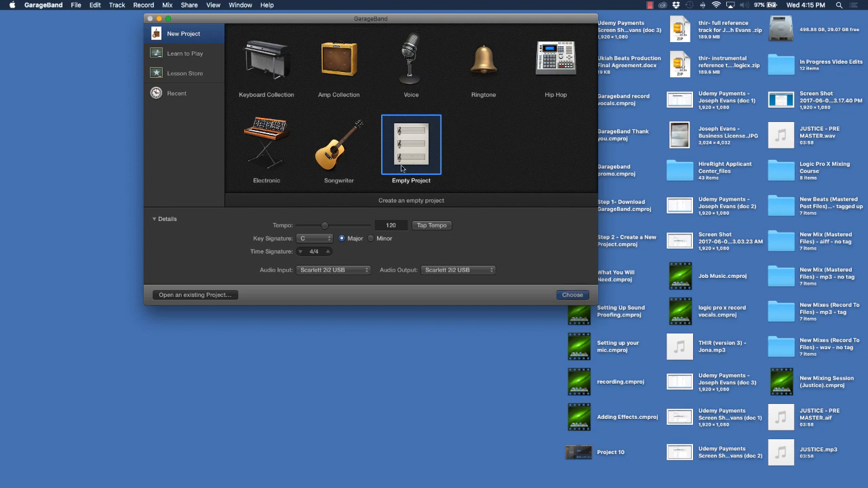
click(570, 296)
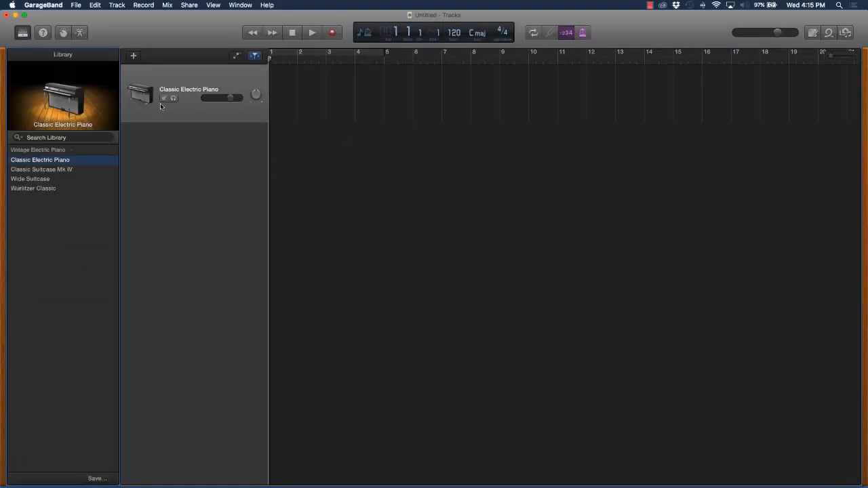
Add a microphone audio track that records from Input 1
click(134, 55)
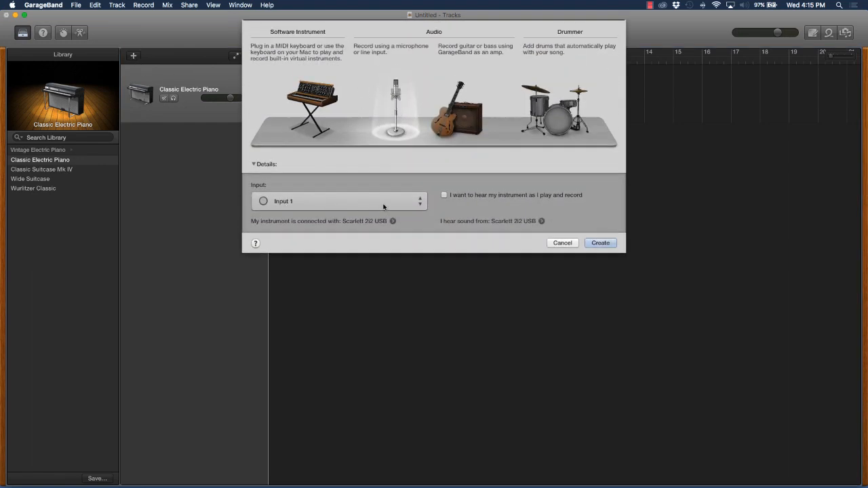
click(601, 245)
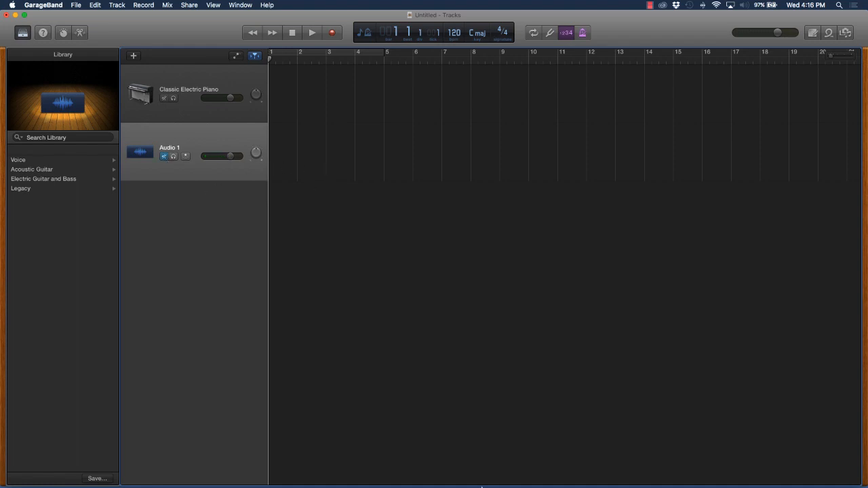
Switch to Chrome to view the Focusrite Scarlett 2i2 product page and minimize the browser
click(742, 460)
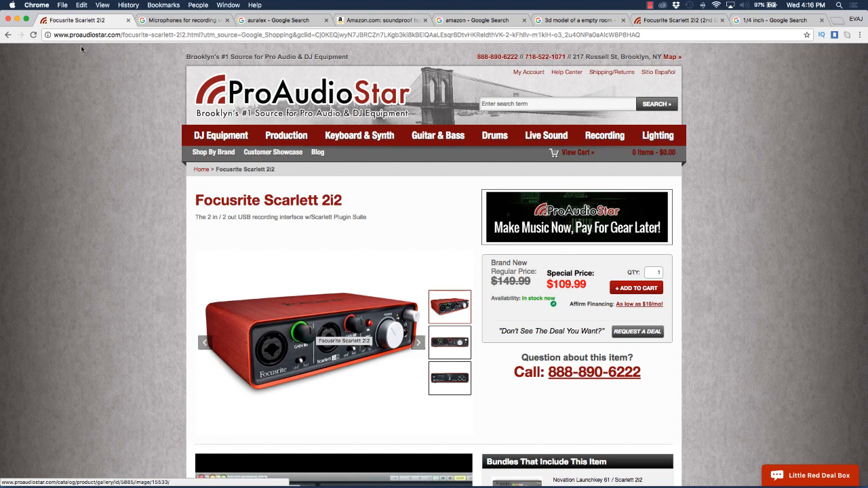
click(17, 19)
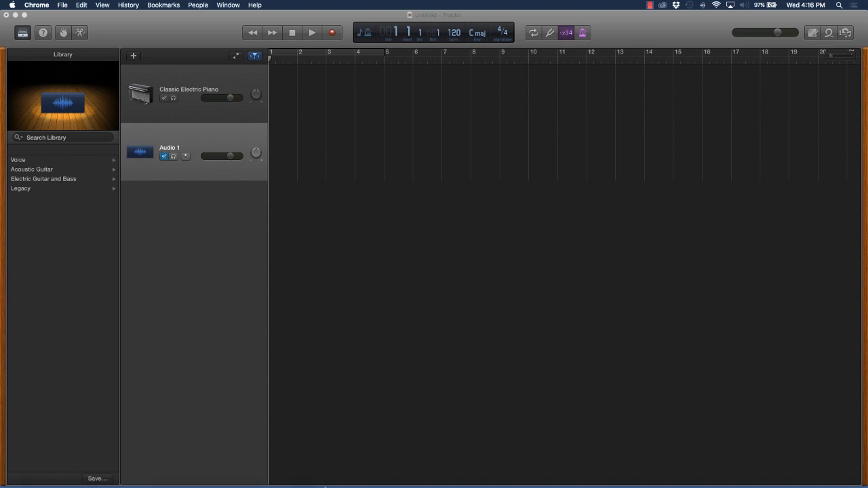
Switch to iTunes, show the Ukiah Beats Catalog playlist and decline the software update
mouse_move(326, 486)
mouse_move(450, 478)
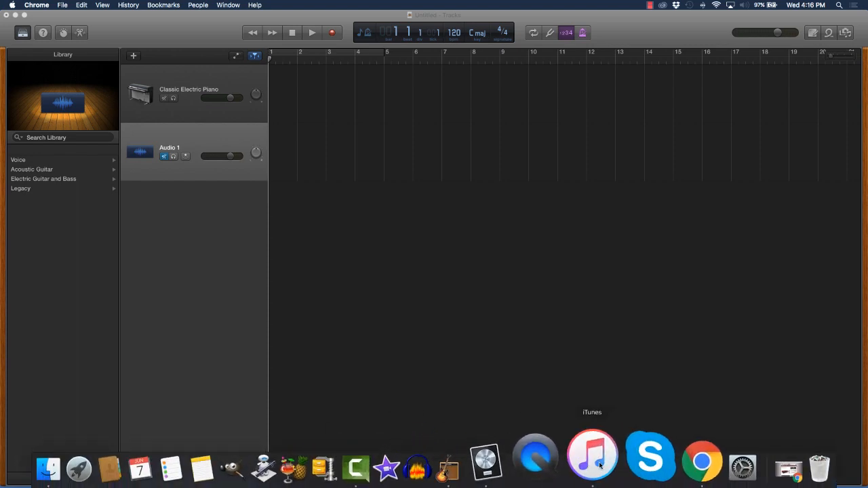
click(594, 462)
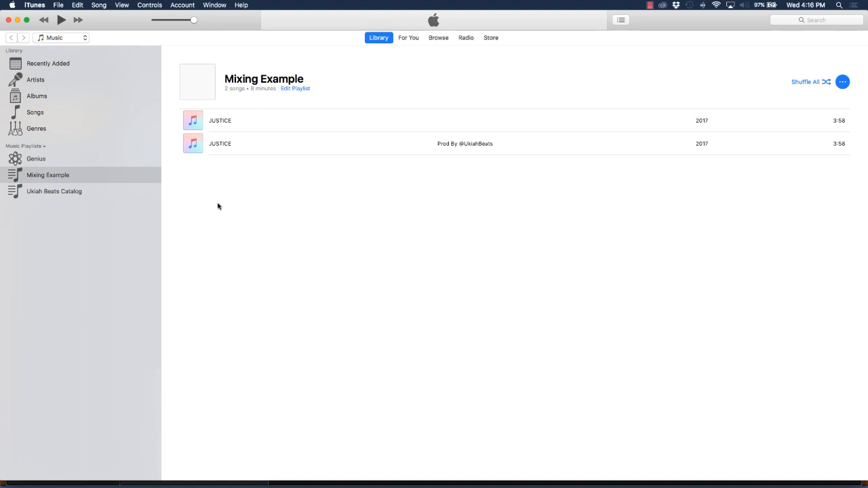
click(40, 191)
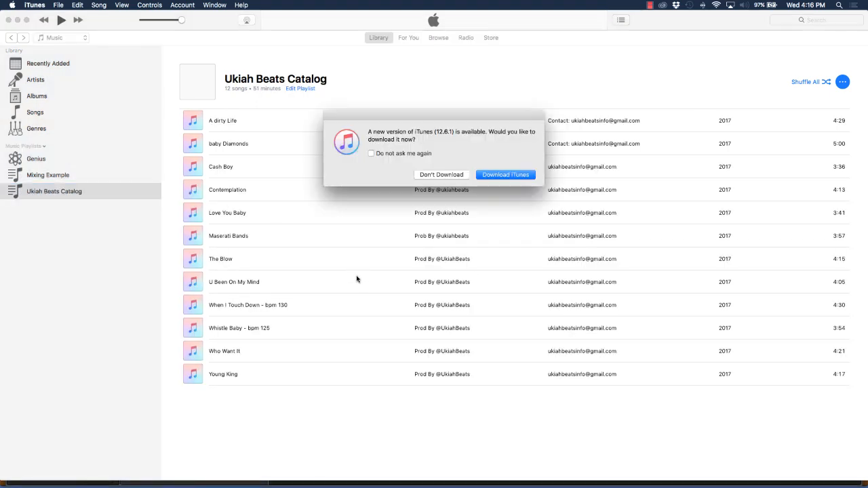
click(461, 177)
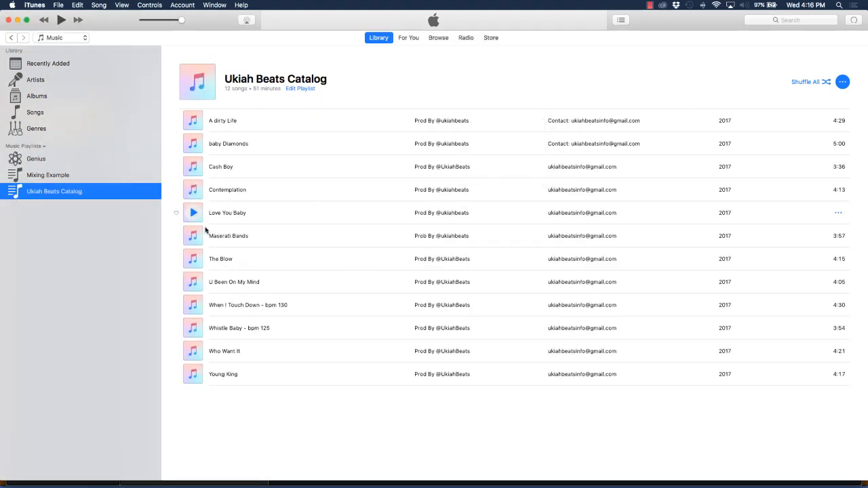
Preview the song Cash Boy and move the iTunes window aside to uncover the GarageBand tracks area
click(194, 167)
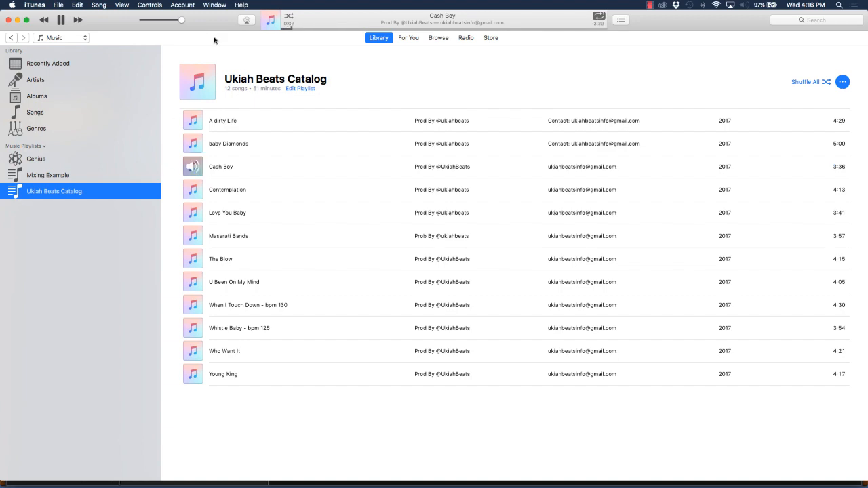
drag(207, 17, 695, 15)
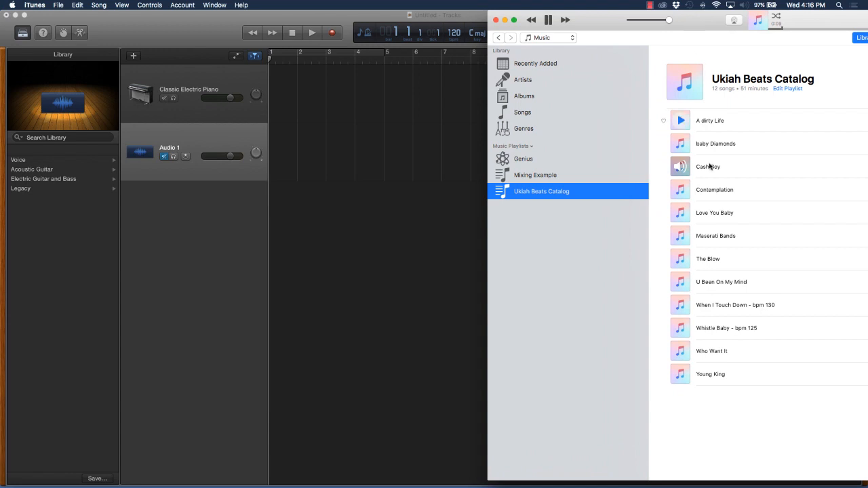
mouse_move(750, 213)
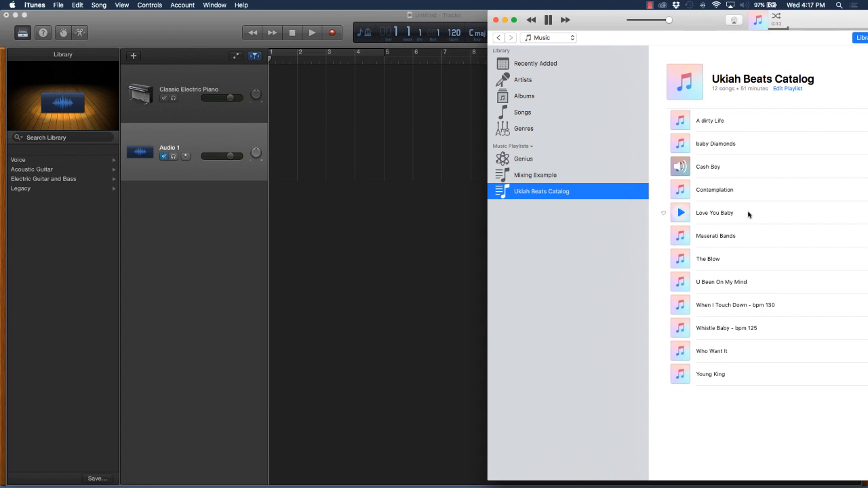
mouse_move(747, 172)
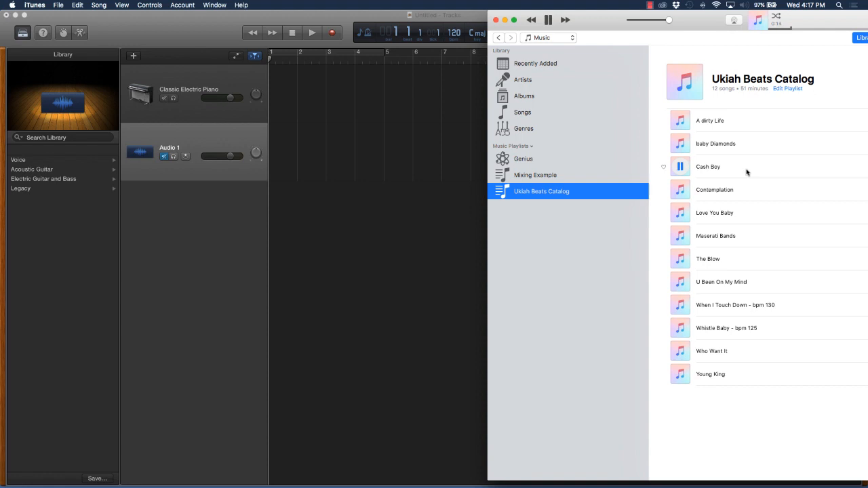
click(550, 21)
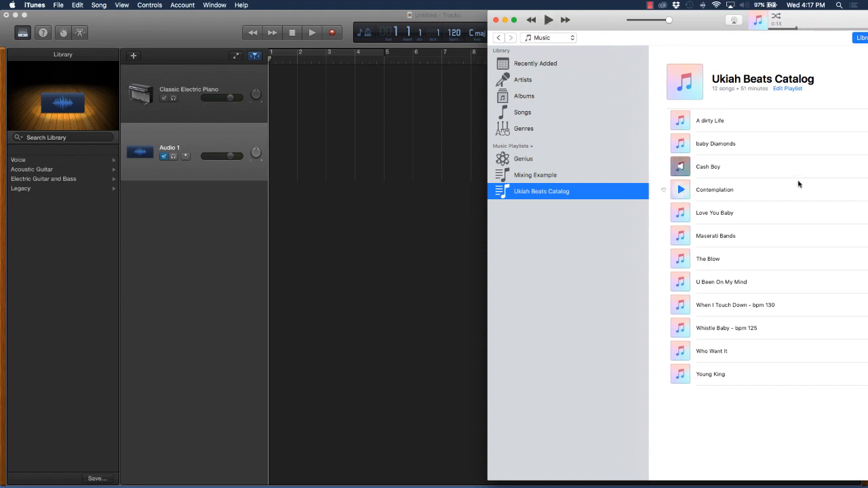
Import Cash Boy from iTunes into GarageBand as a new track below Audio 1, starting at bar 1, and minimize iTunes
mouse_move(750, 169)
drag(754, 166, 275, 231)
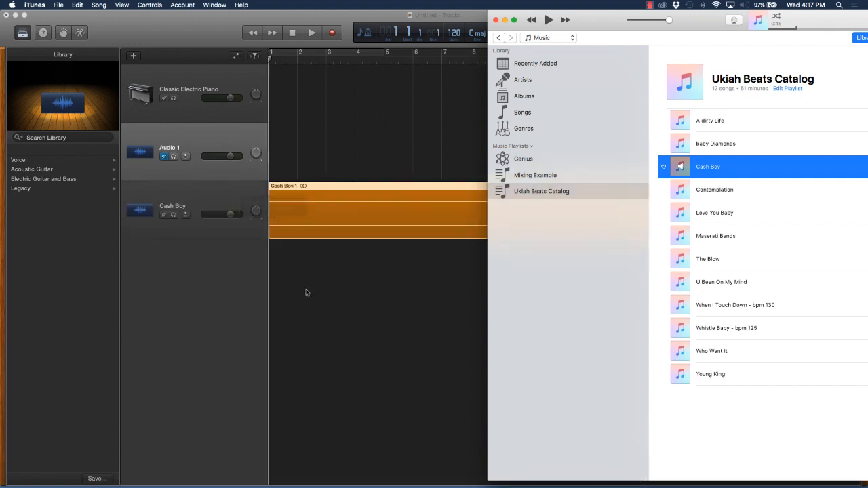
click(505, 20)
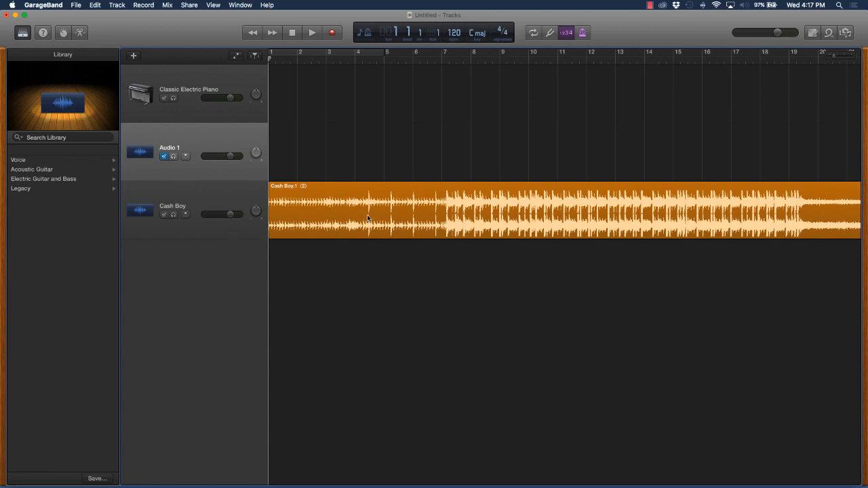
Check the full length of the Cash Boy region and lower the Cash Boy track's volume
scroll(461, 234, right, 10)
scroll(465, 234, right, 20)
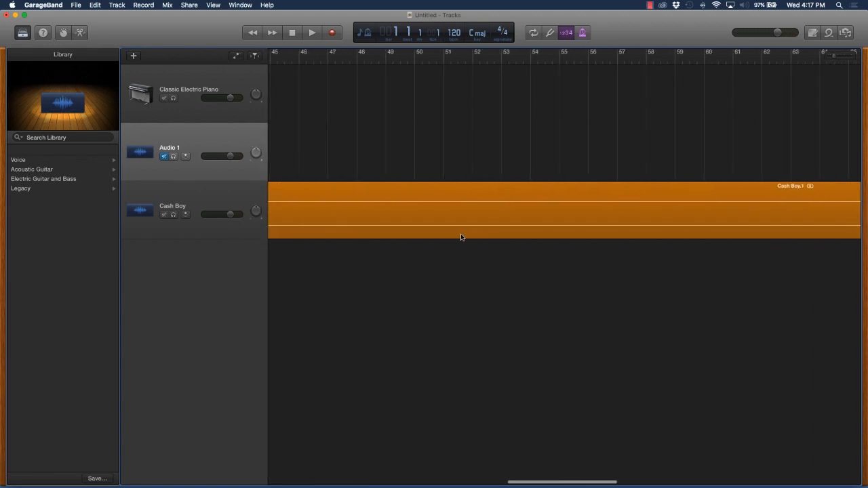
scroll(458, 239, right, 3)
scroll(436, 251, left, 15)
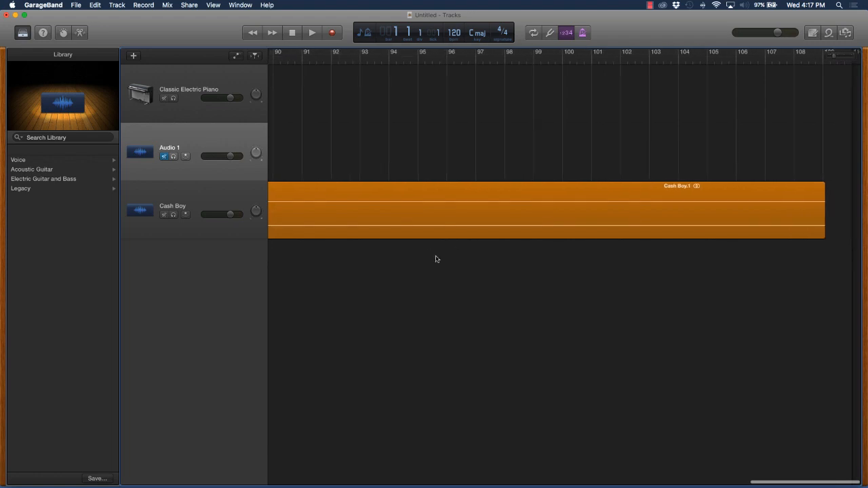
scroll(426, 252, left, 20)
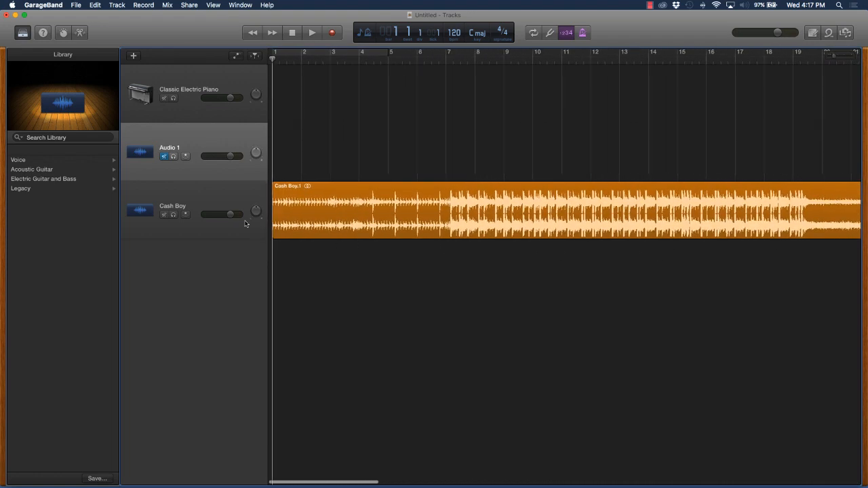
mouse_move(231, 215)
drag(230, 215, 216, 214)
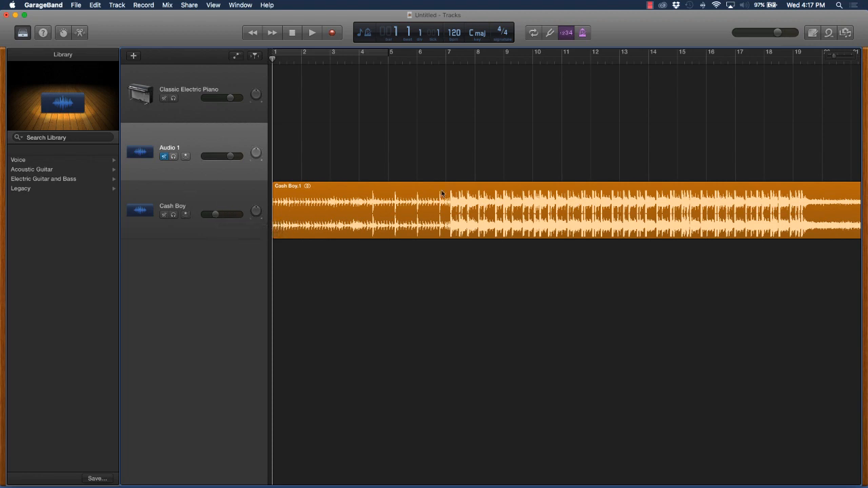
Play the beat from bar 7 to about bar 9 to check its level
click(439, 60)
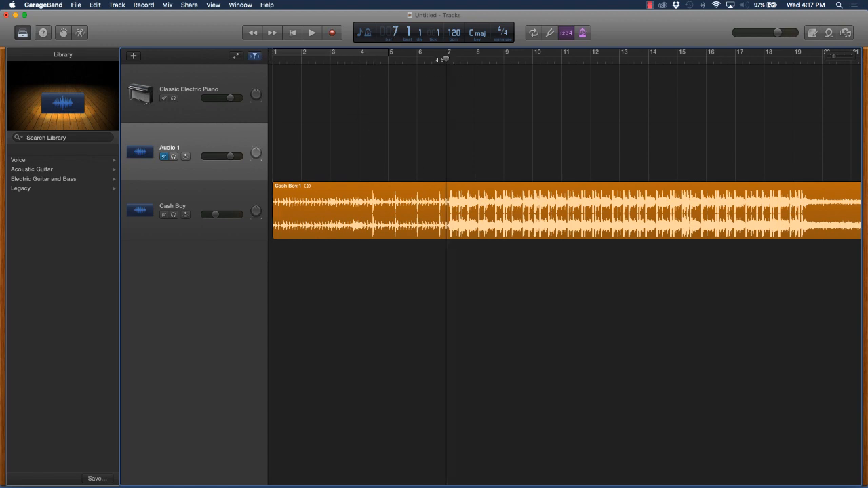
key(space)
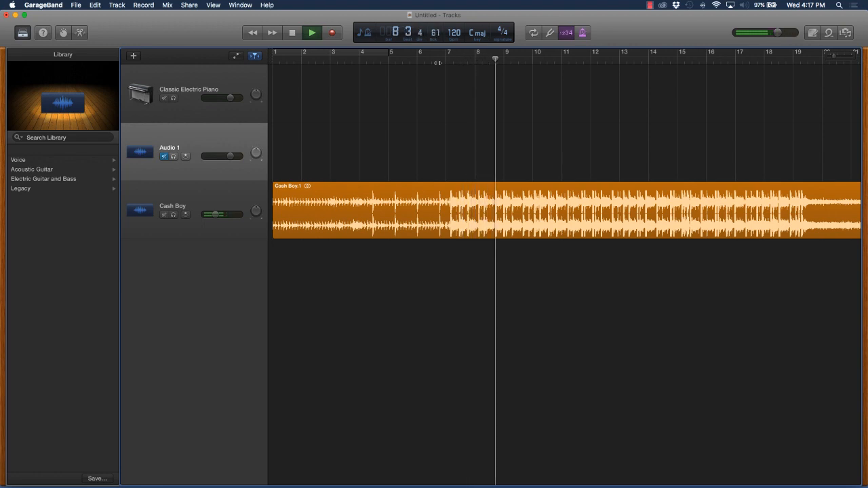
key(space)
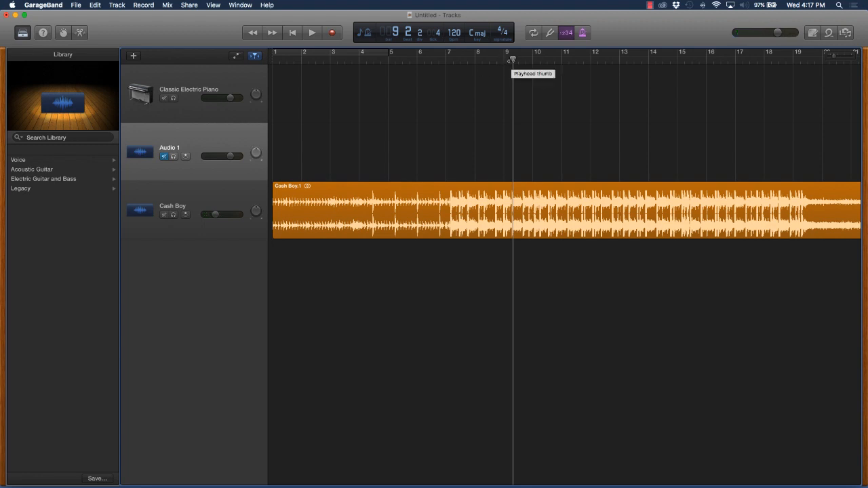
Turn off the count-in and metronome, and record a vocal take on Audio 1 from bar 6 to about bar 19
drag(512, 60, 418, 77)
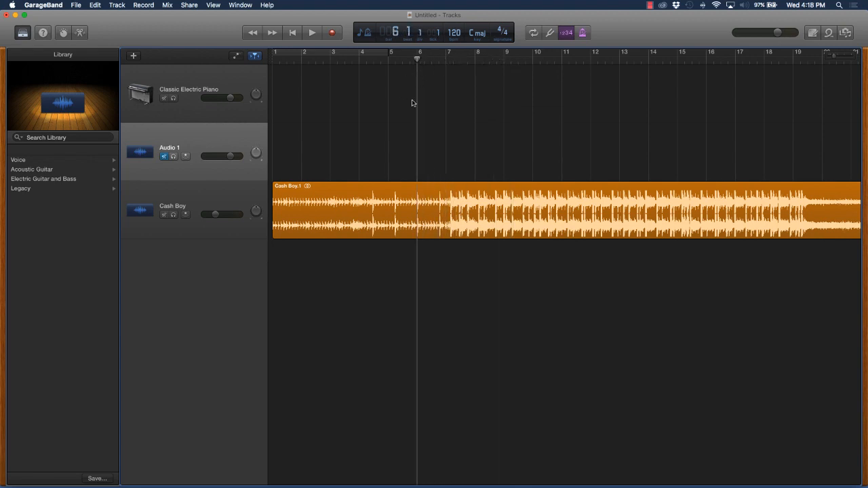
click(566, 34)
click(583, 33)
click(332, 33)
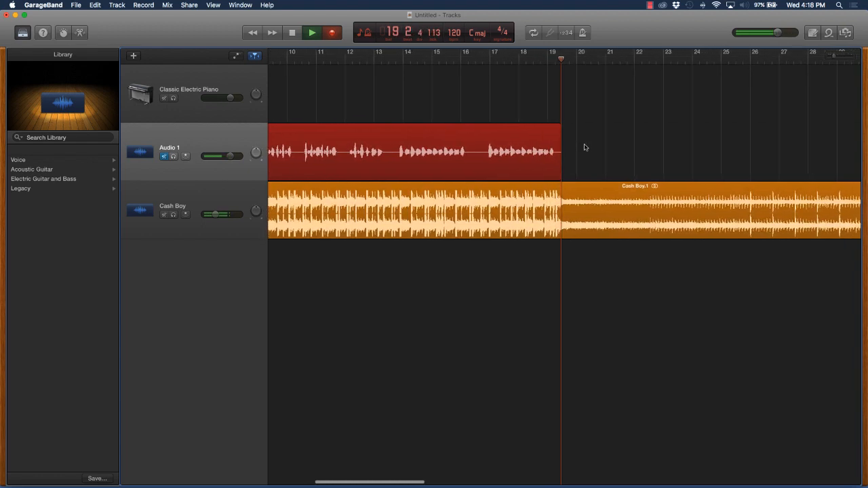
key(space)
Create a new track with Audio 1's settings directly below it and unmute Audio 1
scroll(585, 148, left, 8)
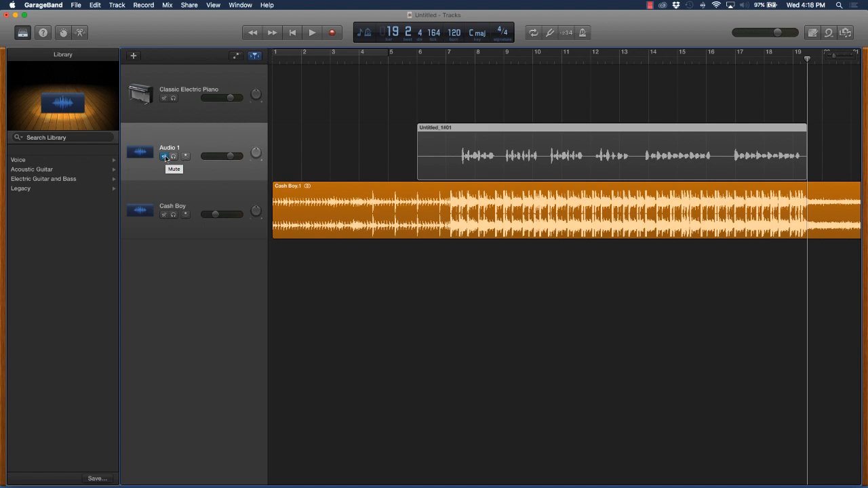
key(super+d)
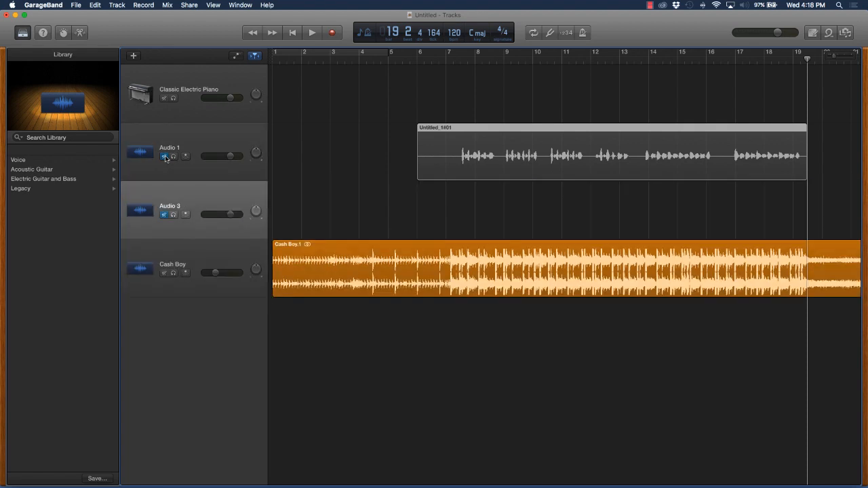
click(164, 156)
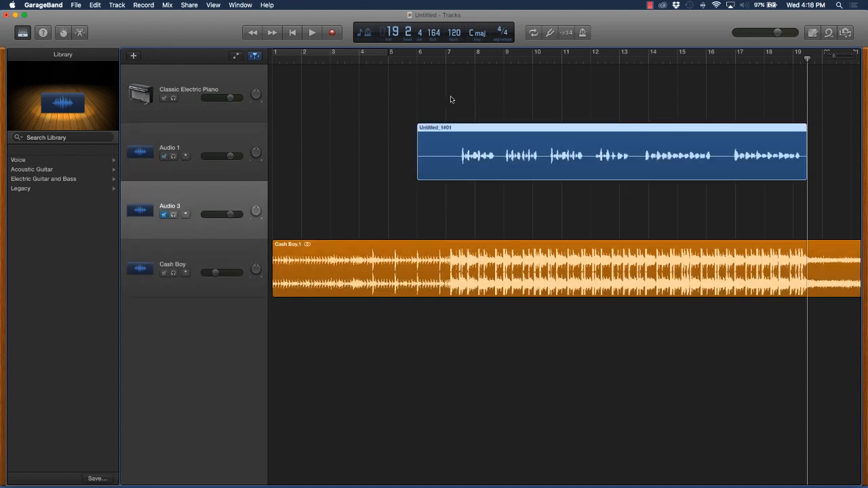
Play the vocal take with the beat from bar 7 to about bar 19 and slightly lower Audio 1's volume
click(447, 59)
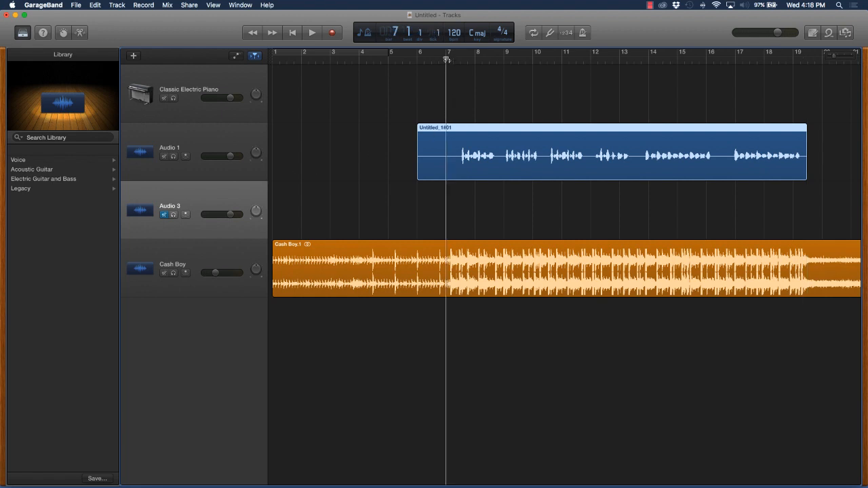
click(445, 60)
key(space)
drag(230, 158, 224, 158)
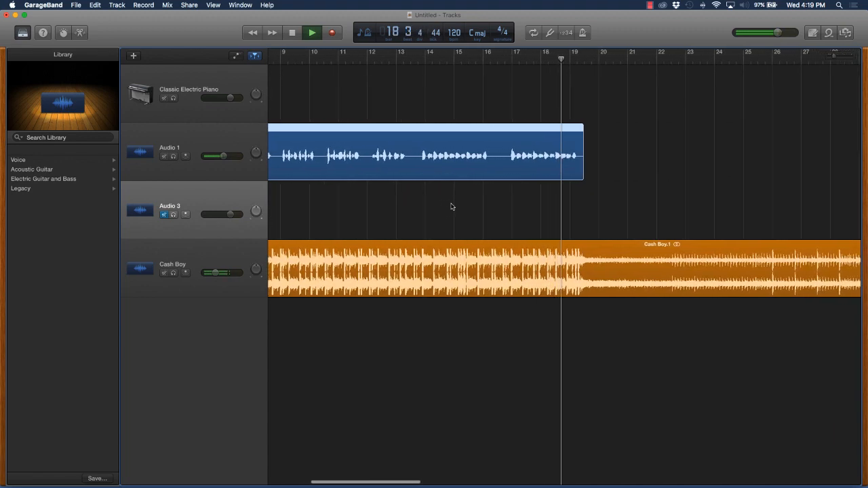
key(space)
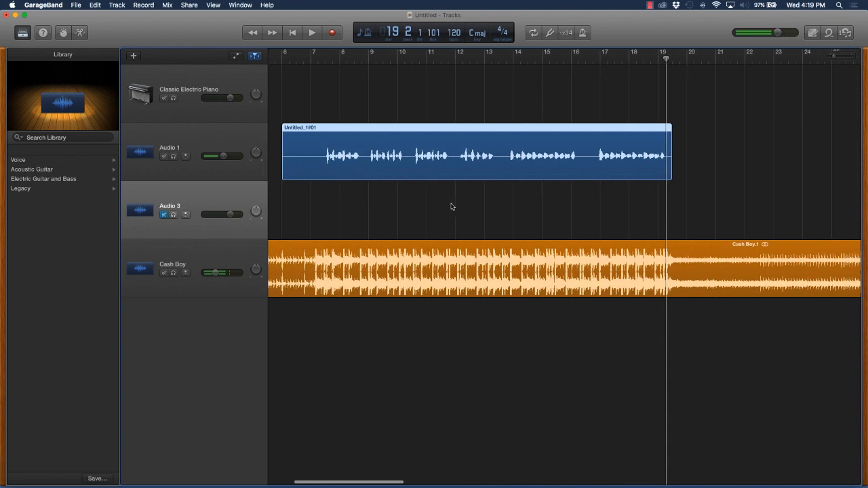
key(c)
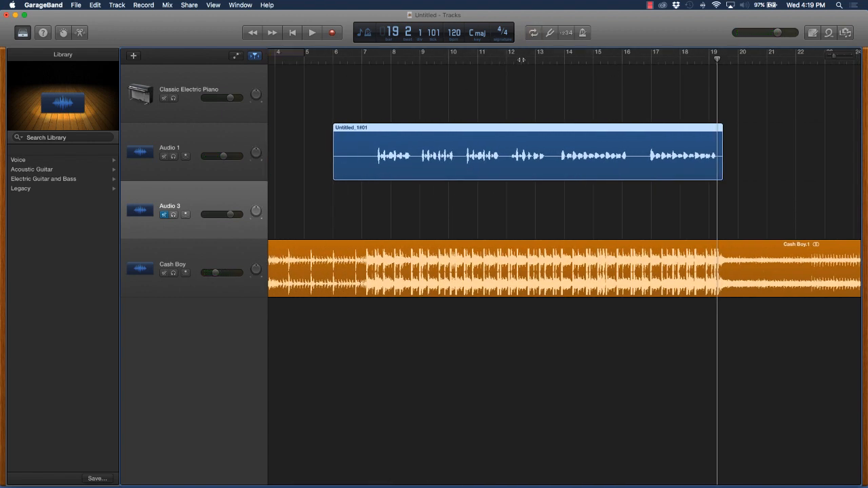
Play the vocal take with the beat from about bar 10 to bar 13
drag(521, 60, 464, 59)
key(space)
scroll(516, 178, left, 1)
scroll(516, 178, left, 2)
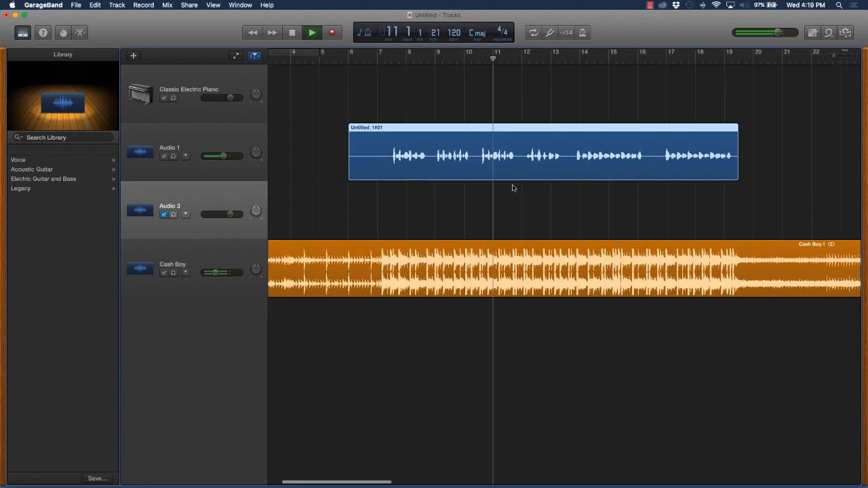
scroll(514, 189, right, 1)
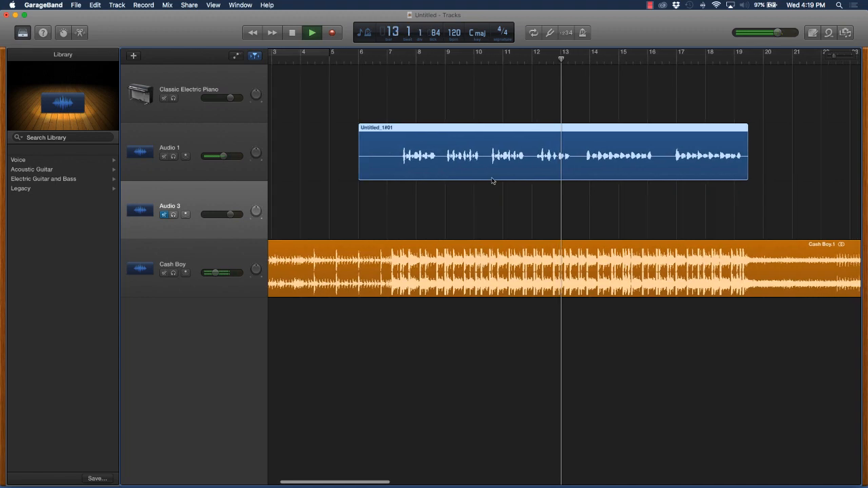
key(space)
Replay the vocal take from about bar 8 to just past bar 10
click(429, 60)
key(space)
scroll(527, 170, left, 2)
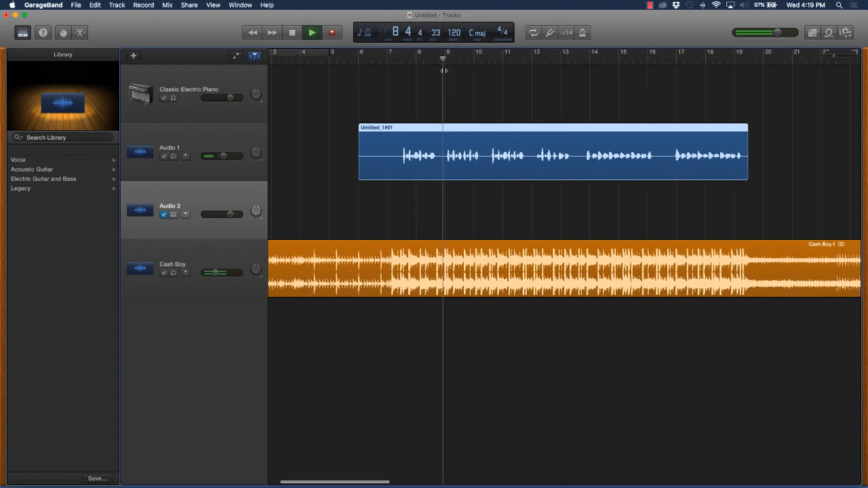
scroll(527, 196, left, 2)
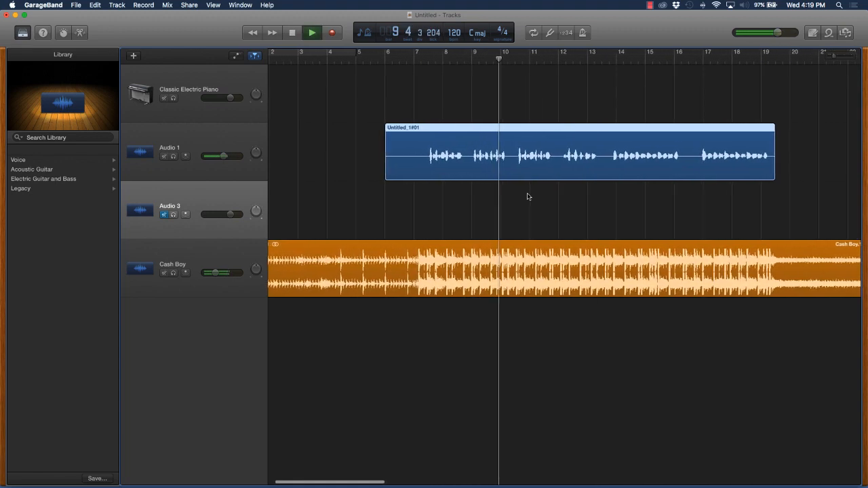
key(space)
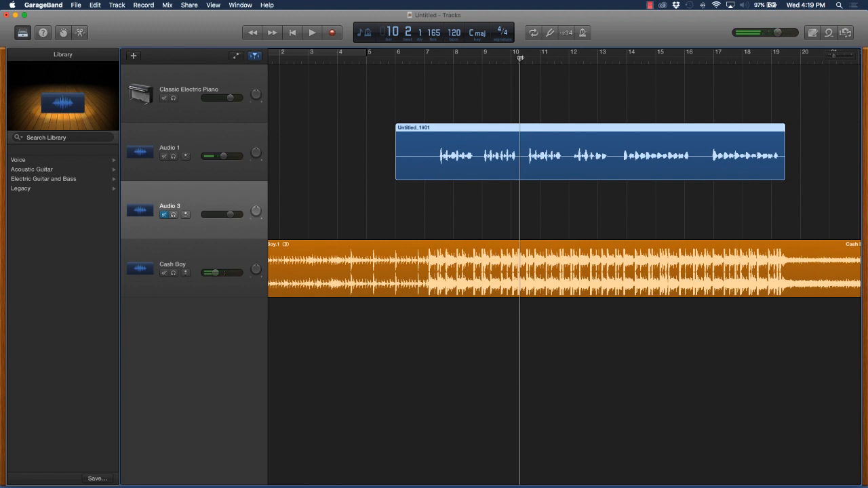
Split the vocal region on Audio 1 at bar 12
click(520, 59)
drag(520, 59, 571, 69)
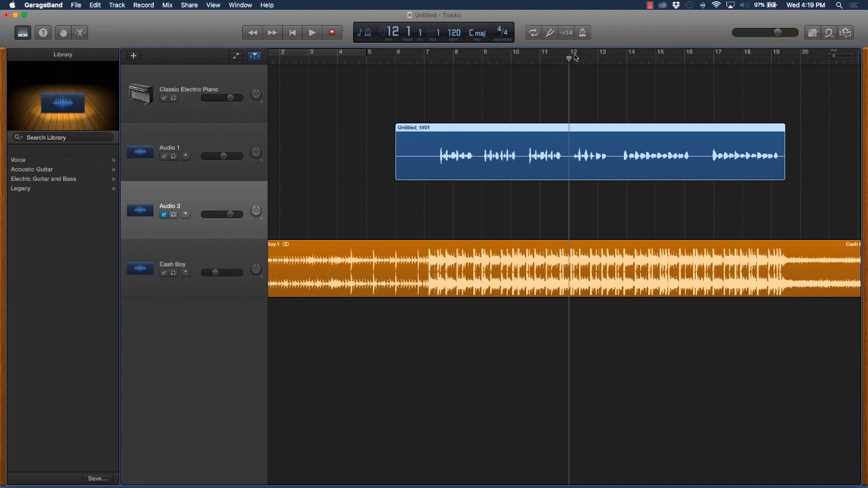
click(612, 99)
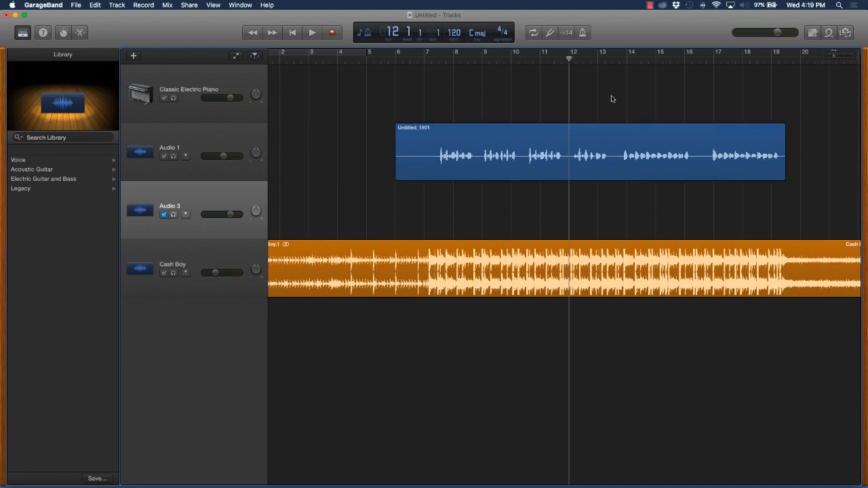
click(615, 160)
key(super+t)
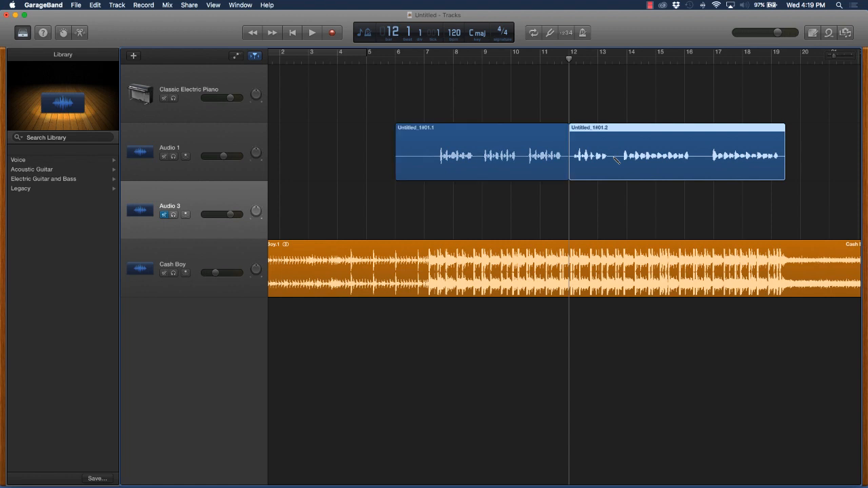
Split the second vocal region at bar 13 beat 3 and delete the piece between bar 12 and that cut
click(613, 62)
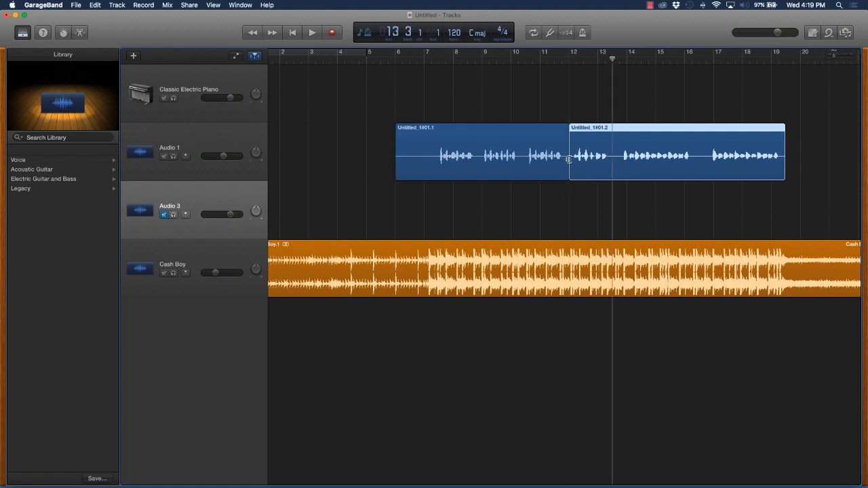
key(super+t)
click(590, 158)
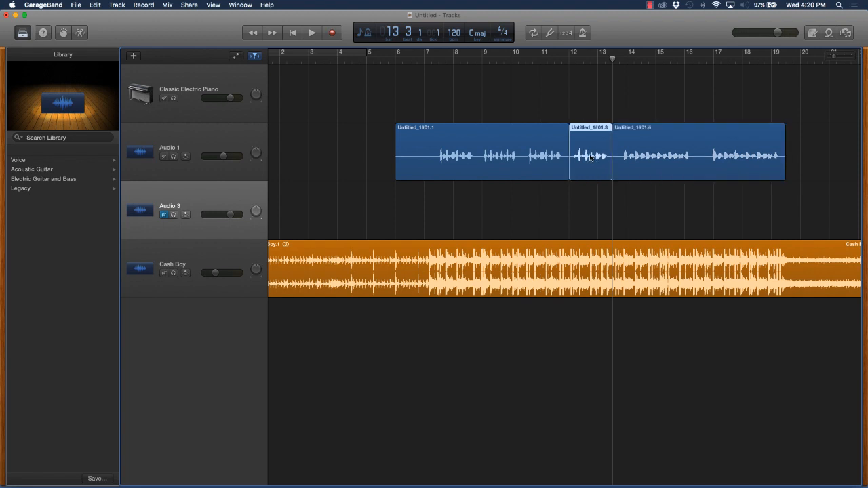
key(Delete)
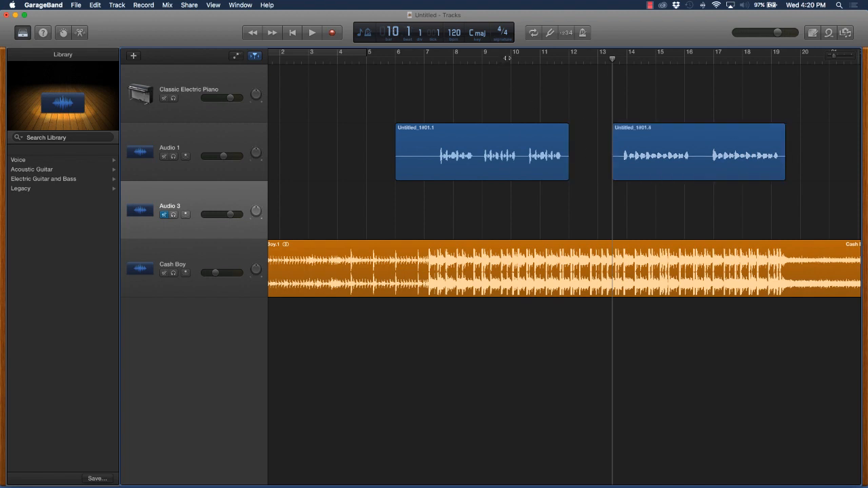
Isolate the second vocal phrase by splitting the first Audio 1 region at bar 9 and at bar 10 beat 2
drag(612, 80, 483, 81)
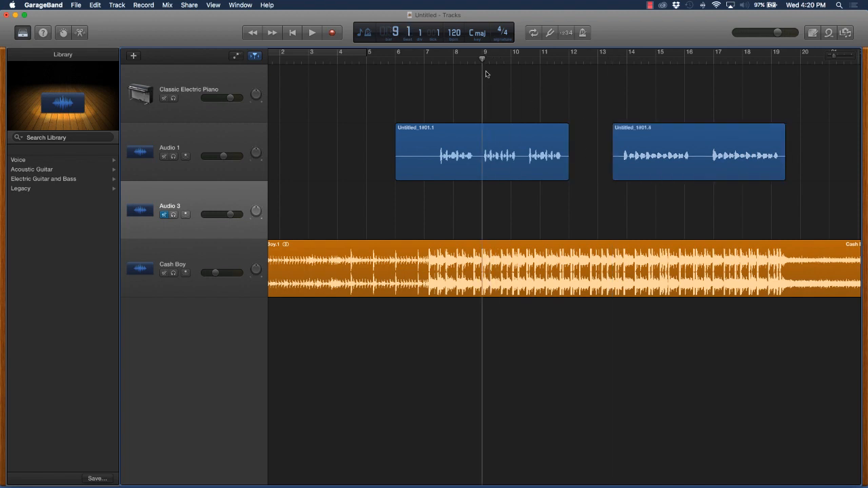
click(510, 165)
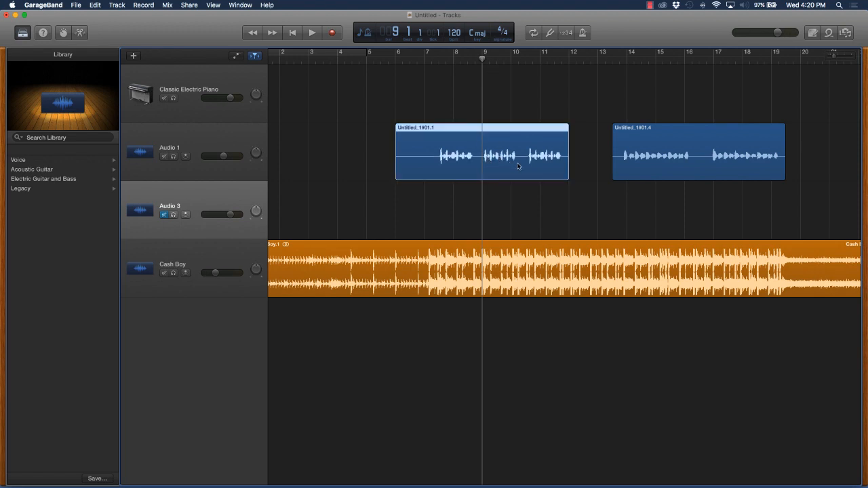
key(super+t)
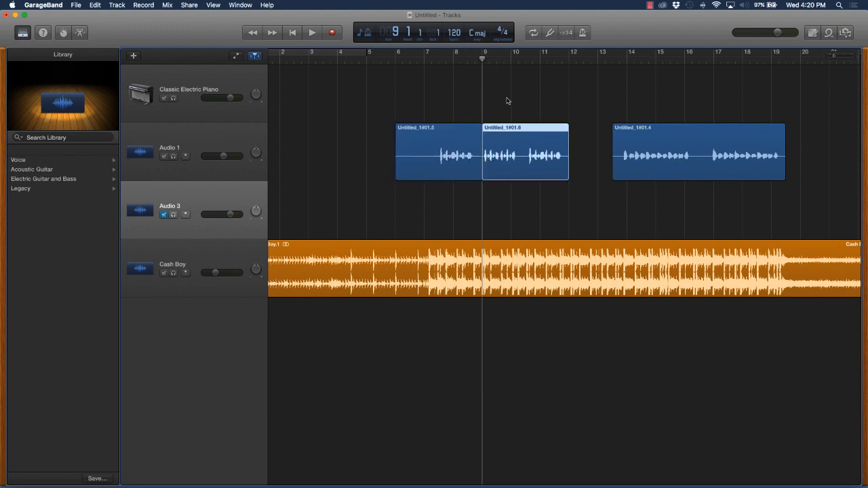
drag(522, 59, 519, 61)
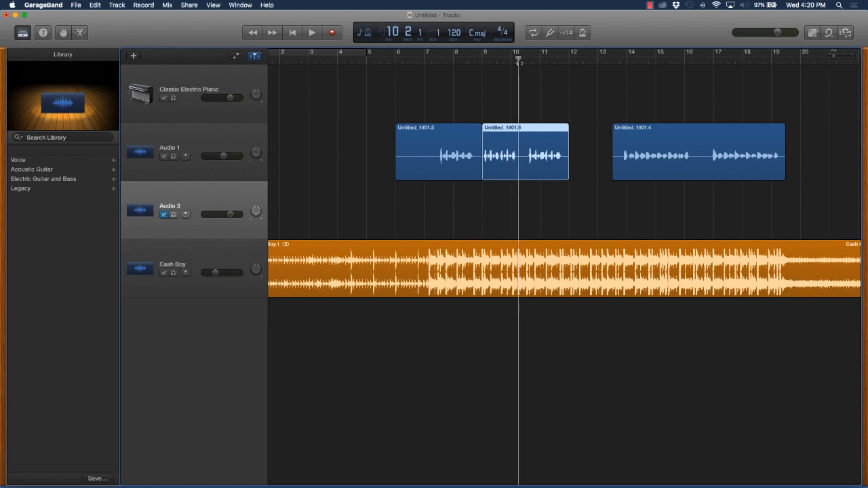
key(super+t)
Copy the isolated vocal phrase and paste it at bar 12 on Audio 1
click(500, 167)
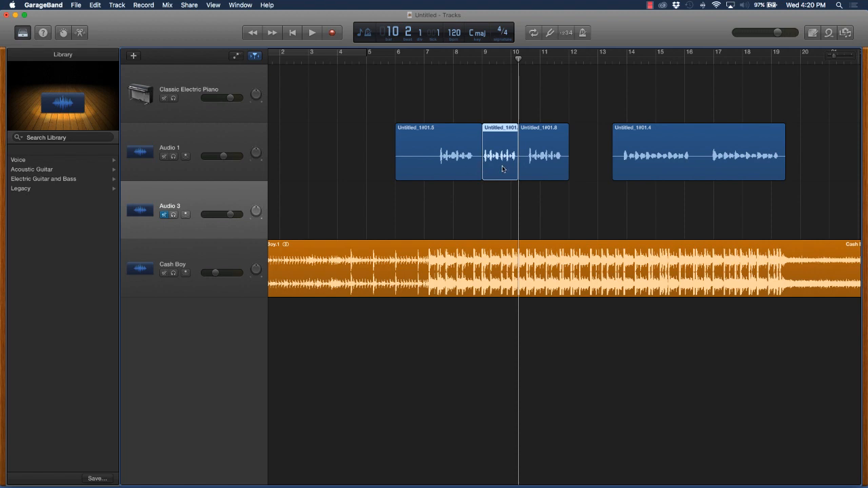
click(578, 59)
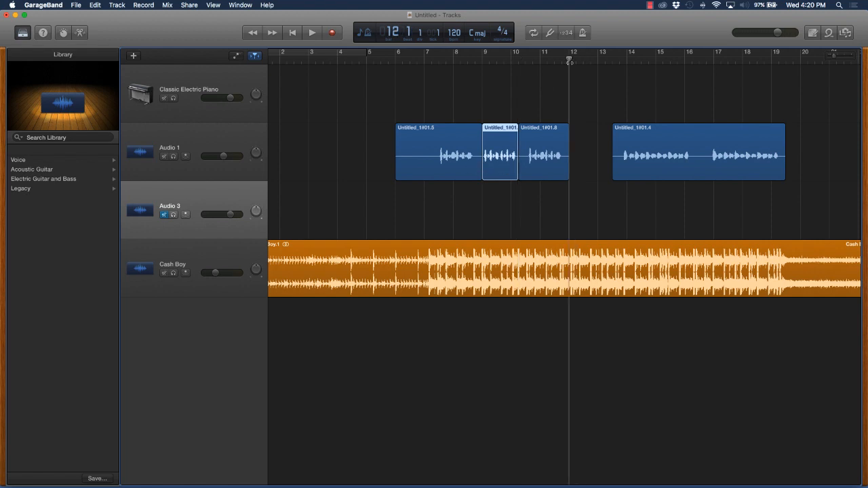
click(228, 142)
key(super+v)
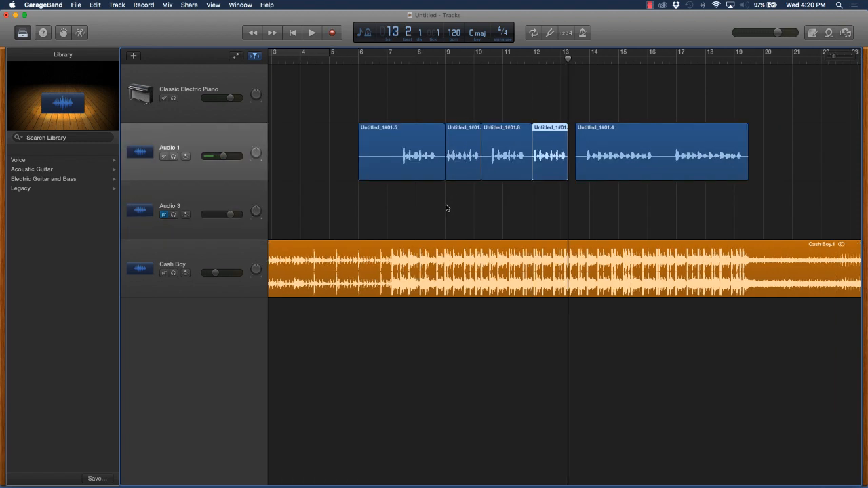
Select the Audio 3 track and play the edited vocals from bar 7 to about bar 13
click(231, 197)
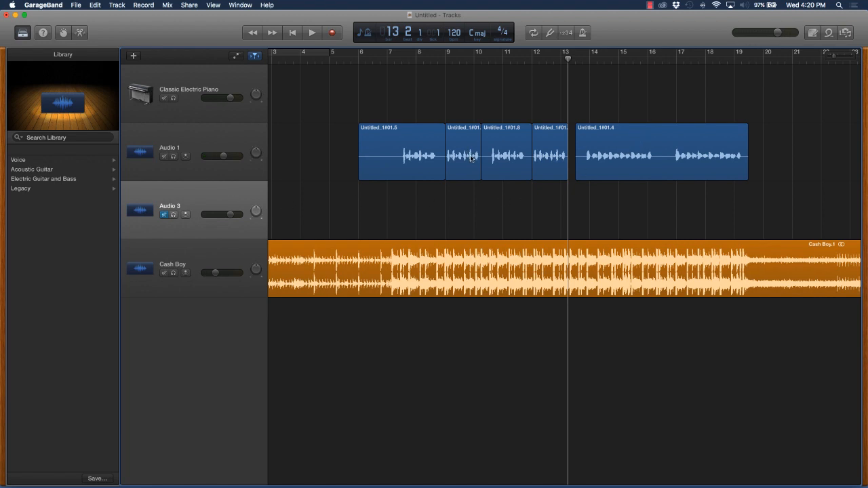
click(399, 61)
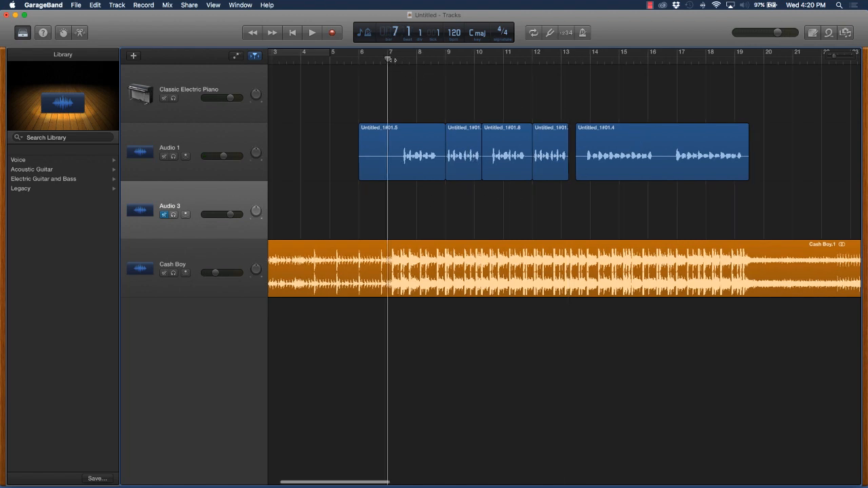
key(space)
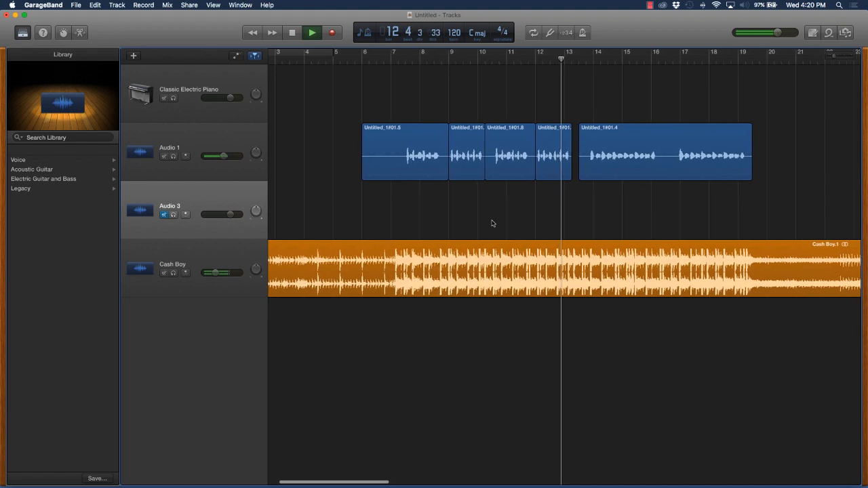
key(space)
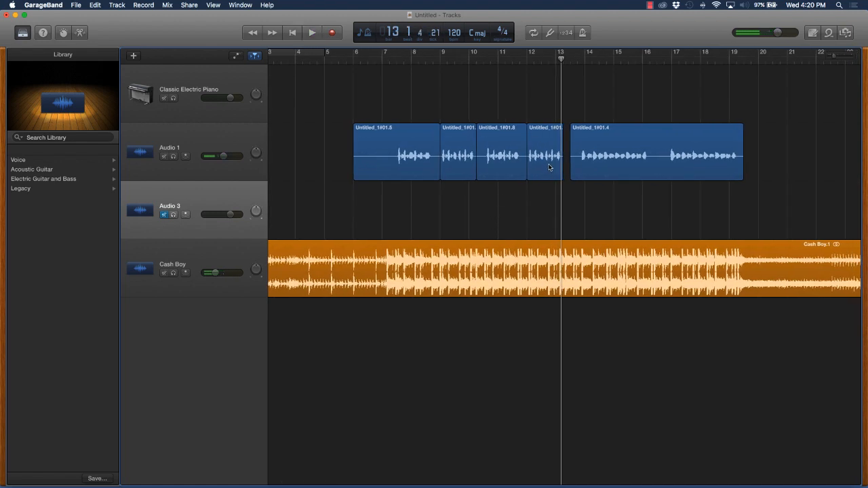
Try moving the pasted phrase up against the following vocal region, and play it from about bar 12
drag(545, 160, 551, 158)
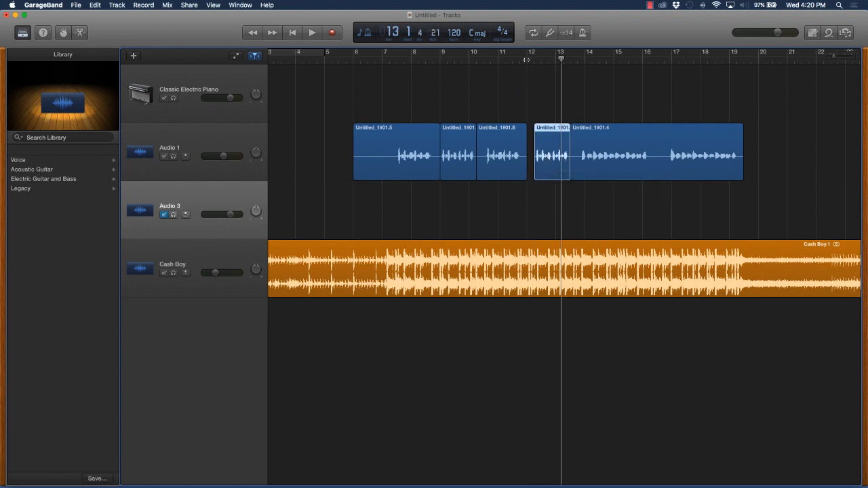
click(526, 60)
key(space)
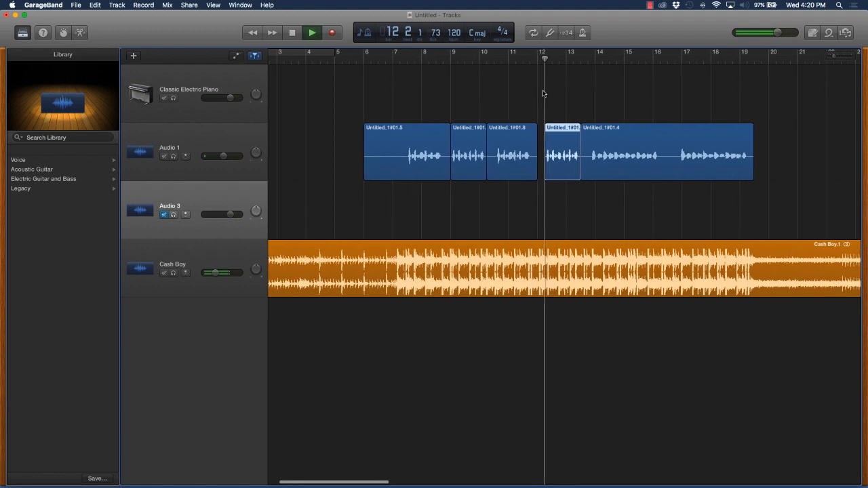
key(space)
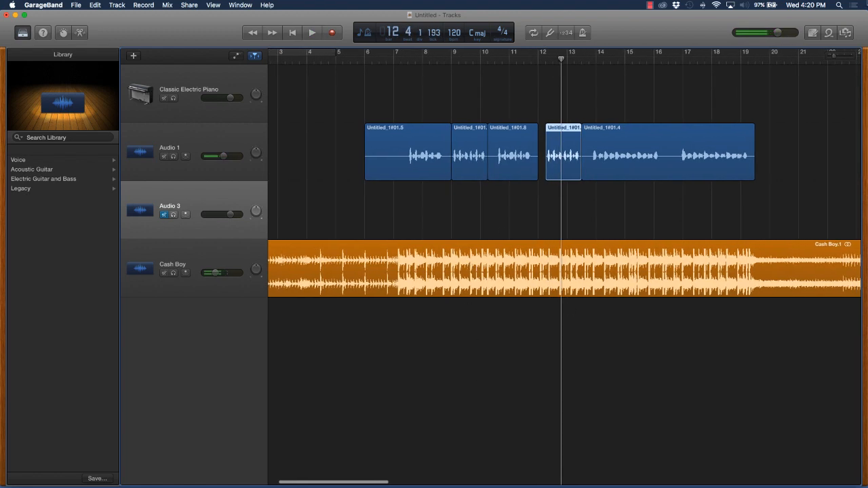
Move the pasted phrase earlier in small increments so it starts just after bar 12, checking its timing by playing on past bar 14
drag(835, 57, 840, 56)
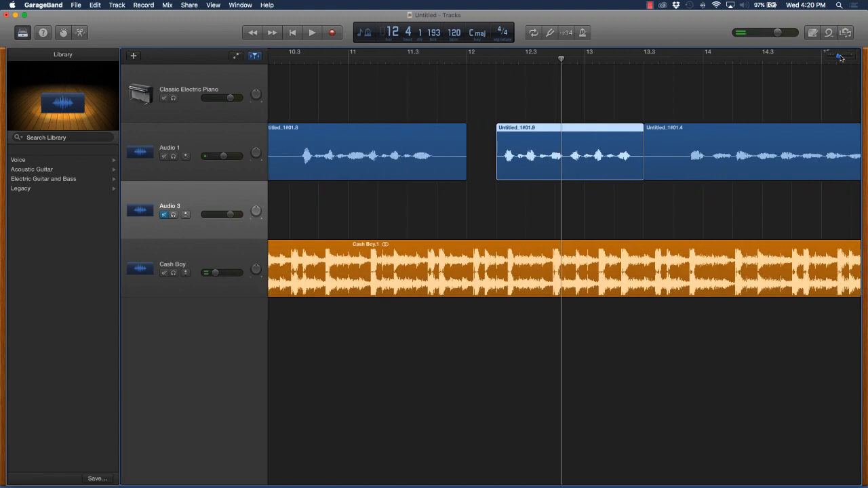
drag(530, 169, 514, 168)
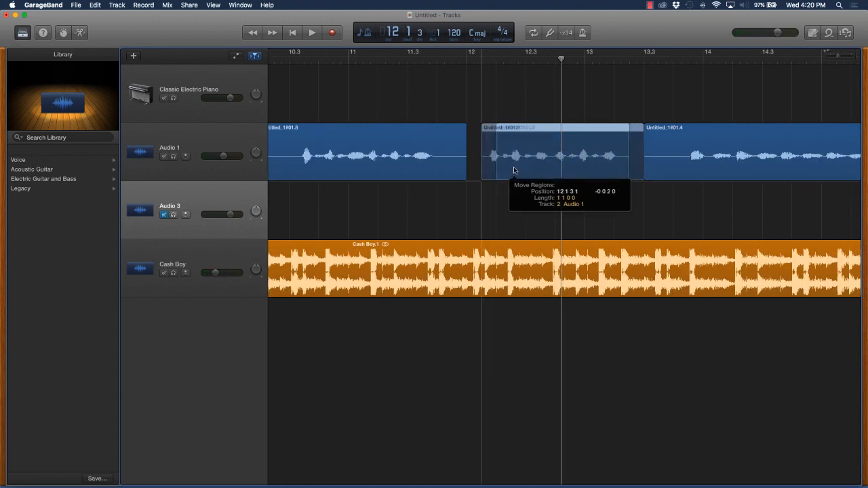
click(451, 63)
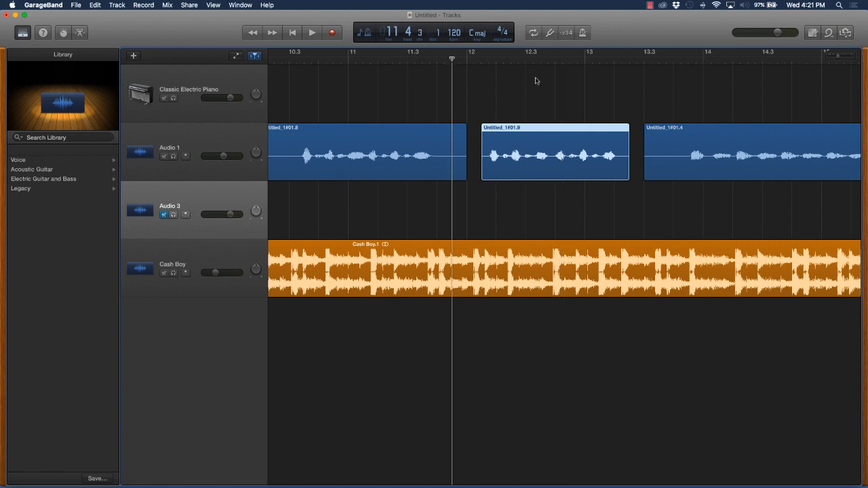
key(space)
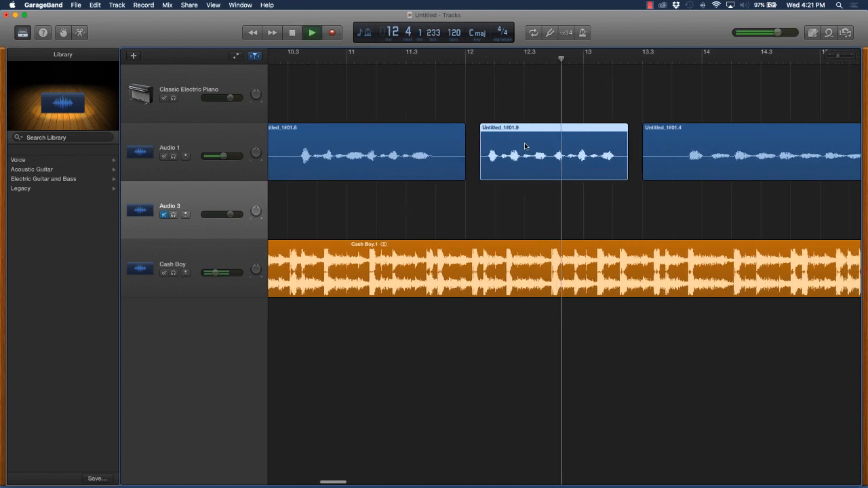
drag(464, 158, 457, 158)
click(400, 61)
key(space)
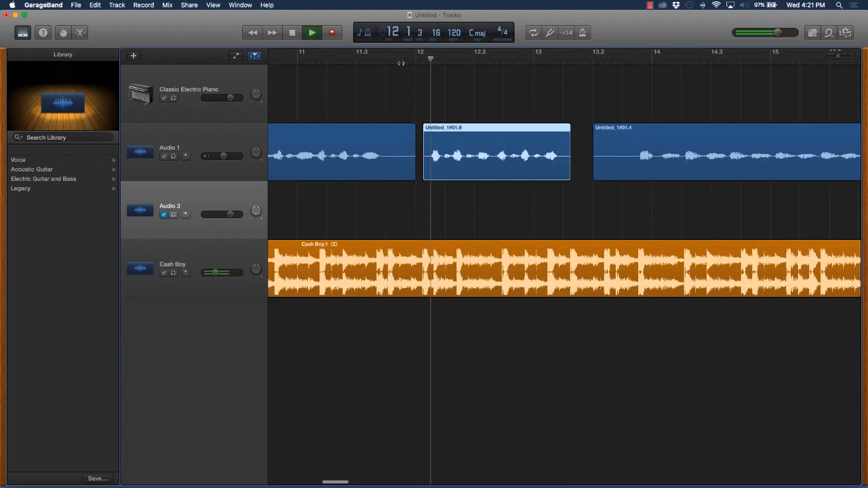
click(443, 194)
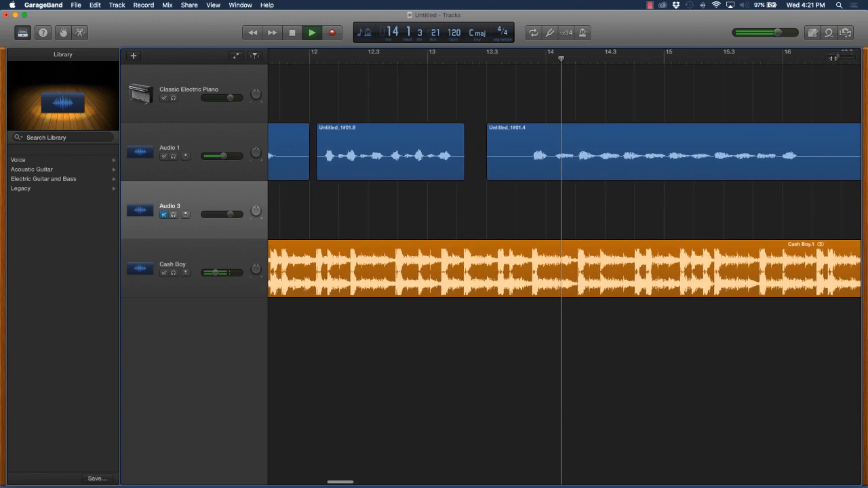
key(space)
Select all the vocal regions on Audio 1 and join them into a single region
drag(839, 55, 830, 56)
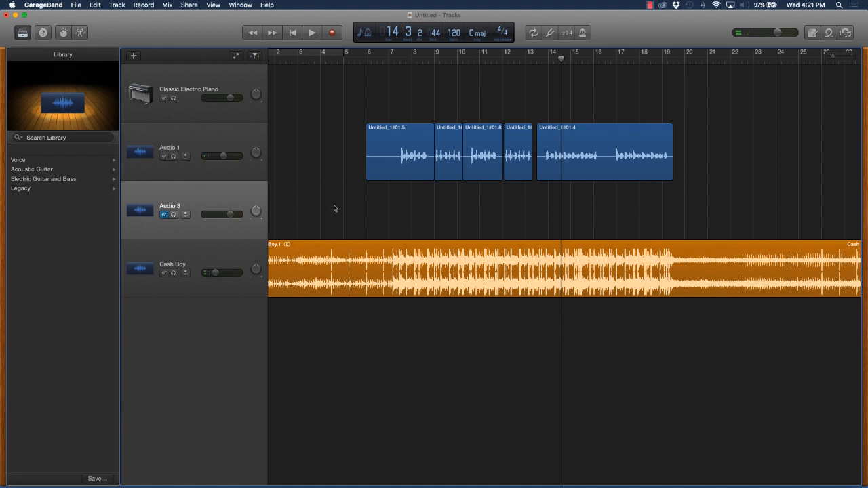
drag(601, 209, 396, 175)
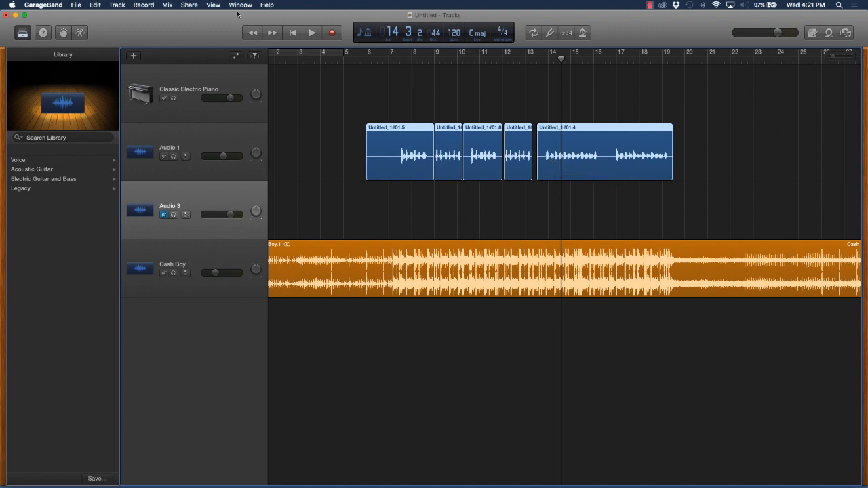
click(96, 6)
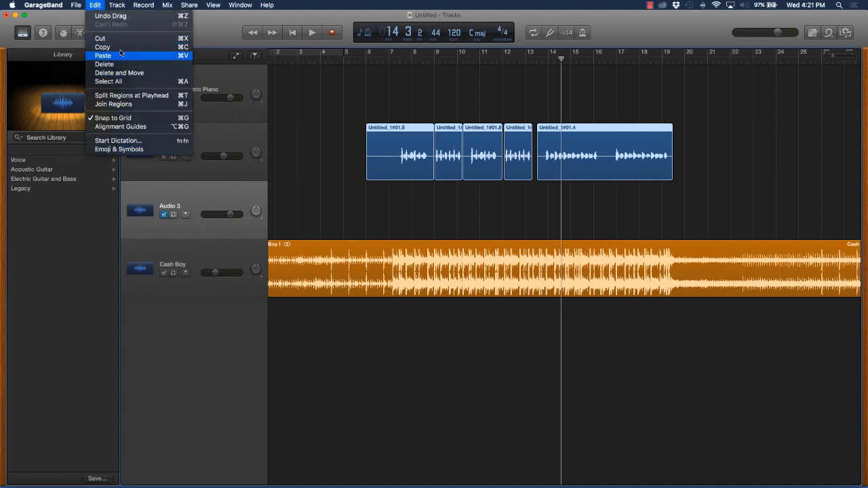
click(122, 105)
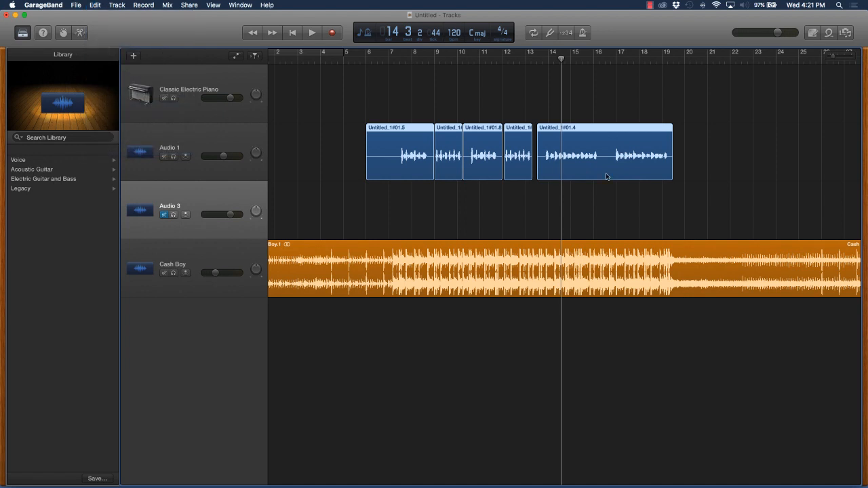
click(502, 168)
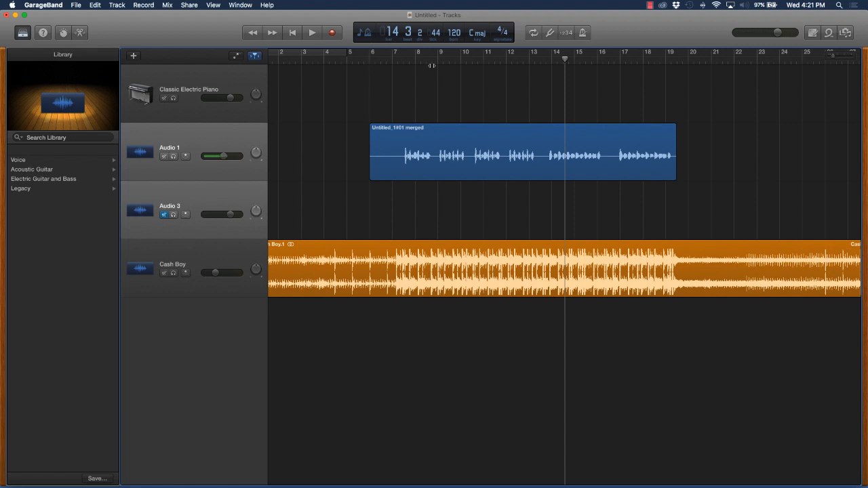
Split the joined Audio 1 vocal region at bar 7 and delete the silent piece before the split
drag(427, 66, 405, 148)
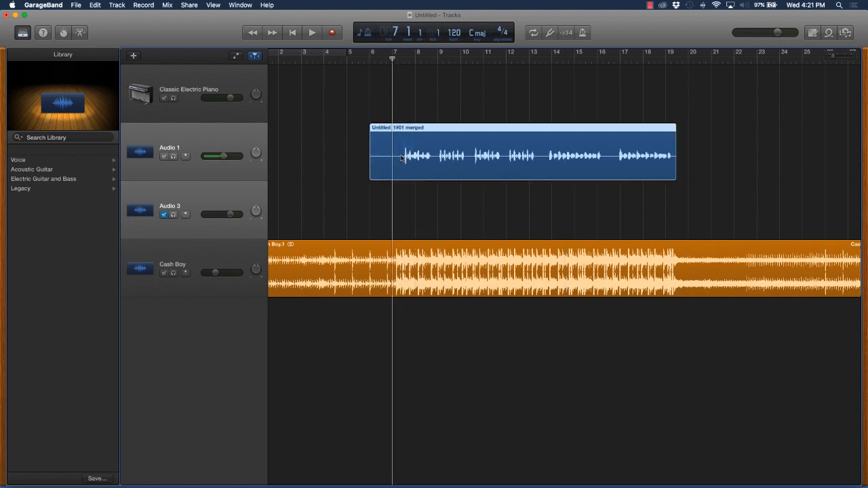
key(super+t)
drag(357, 119, 380, 145)
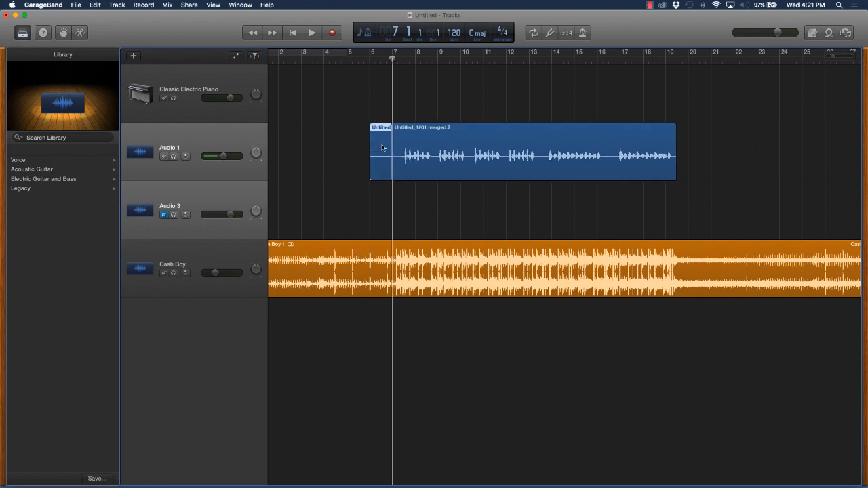
key(Delete)
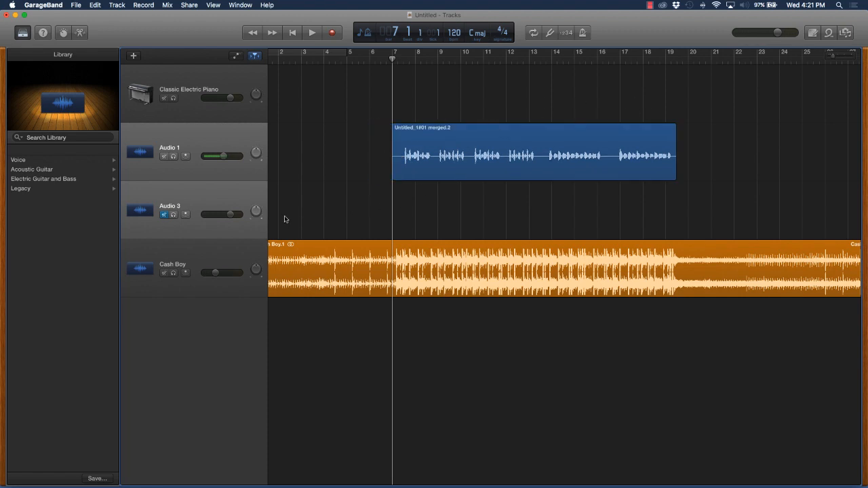
Record an additional vocal take on the Audio 3 track from bar 7 to about bar 20
click(220, 193)
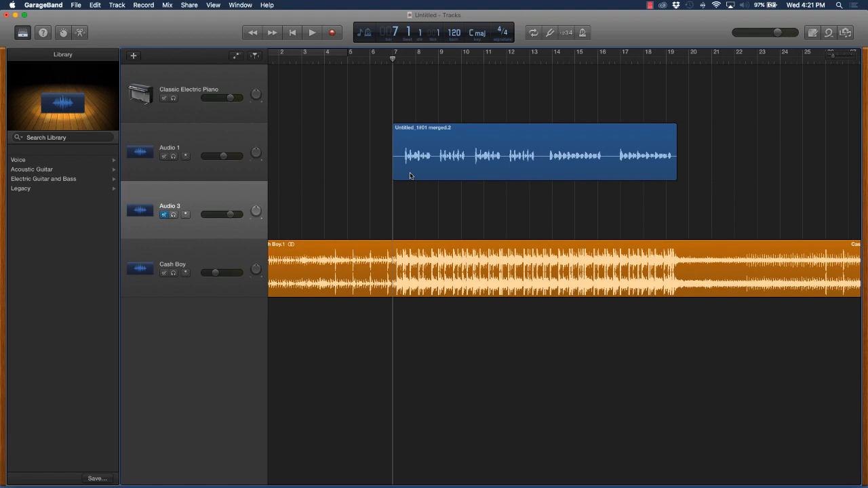
click(331, 34)
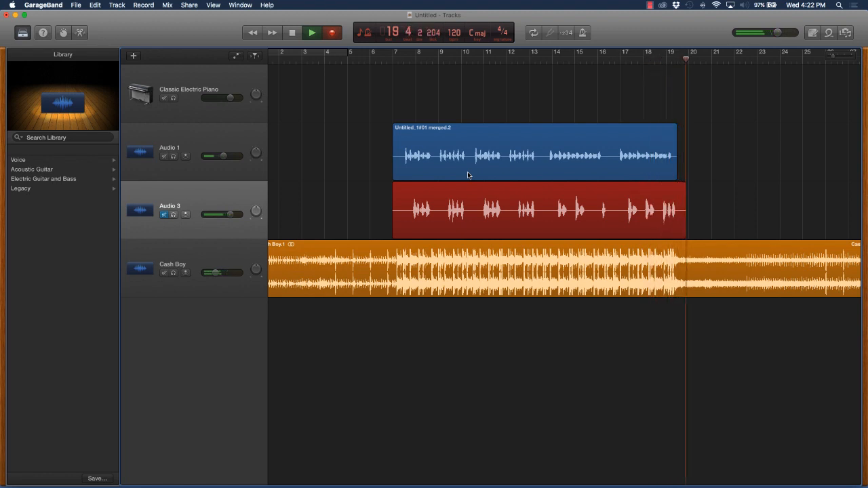
key(space)
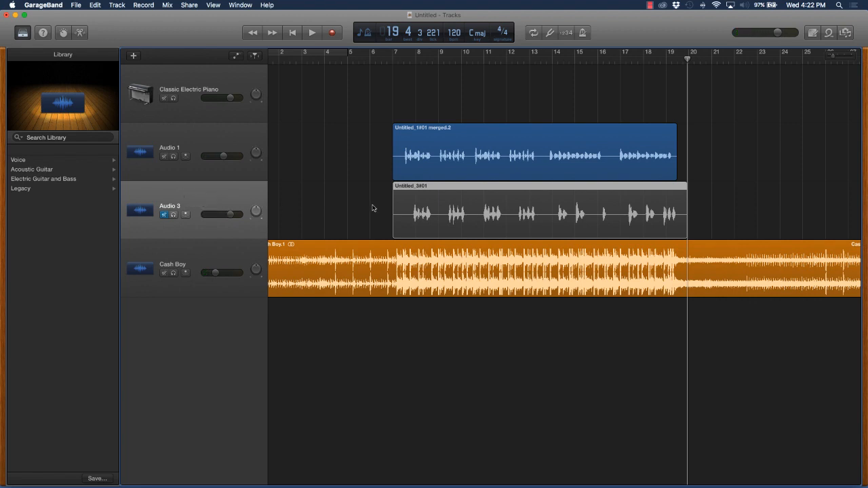
Duplicate the Audio 3 track and record another vocal layer on the copy from bar 7 to about bar 20
key(super+d)
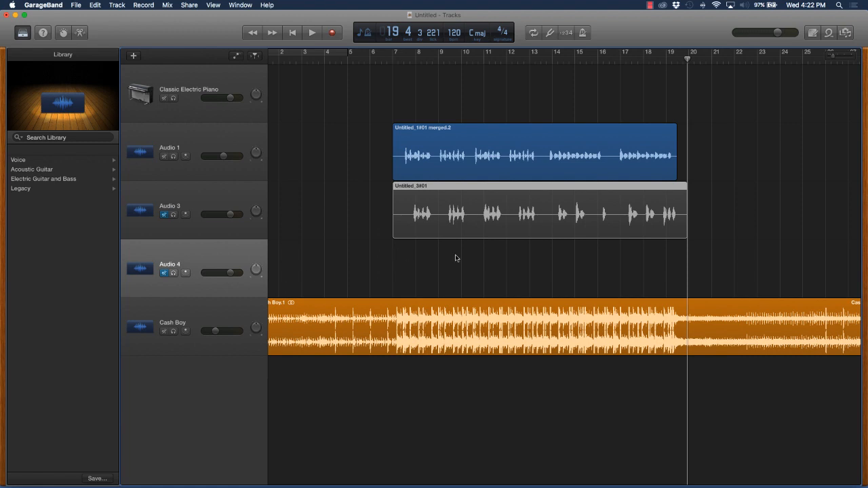
click(400, 128)
click(394, 59)
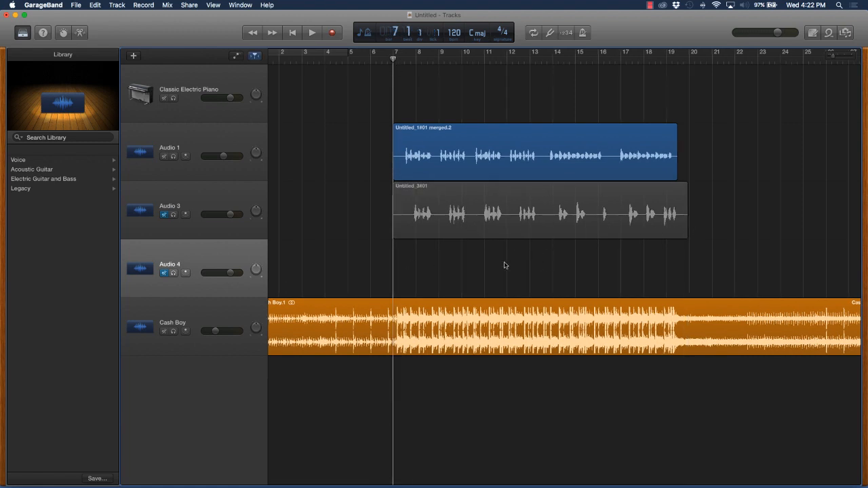
key(r)
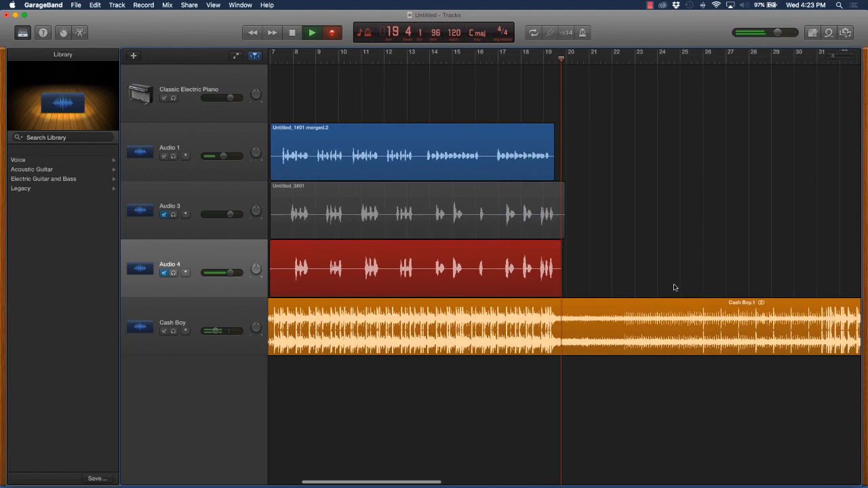
key(space)
scroll(548, 268, left, 5)
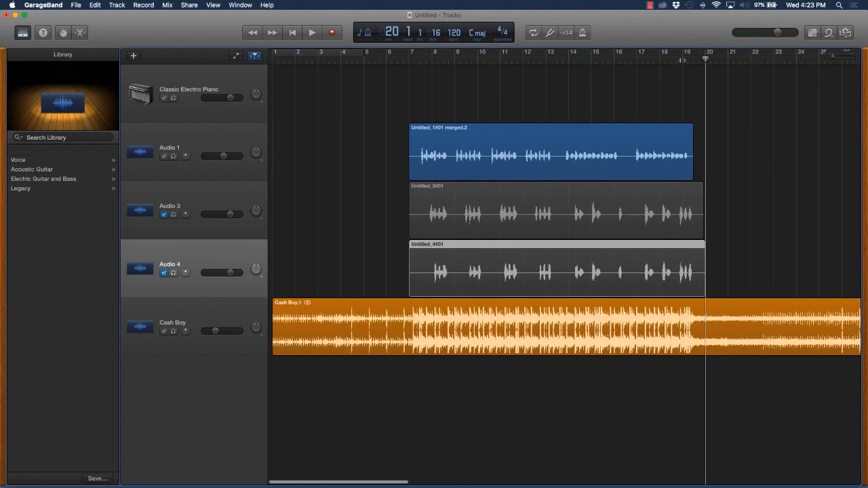
Duplicate the Audio 4 track below itself, and unmute the Audio 3 and Audio 4 tracks
drag(682, 60, 641, 107)
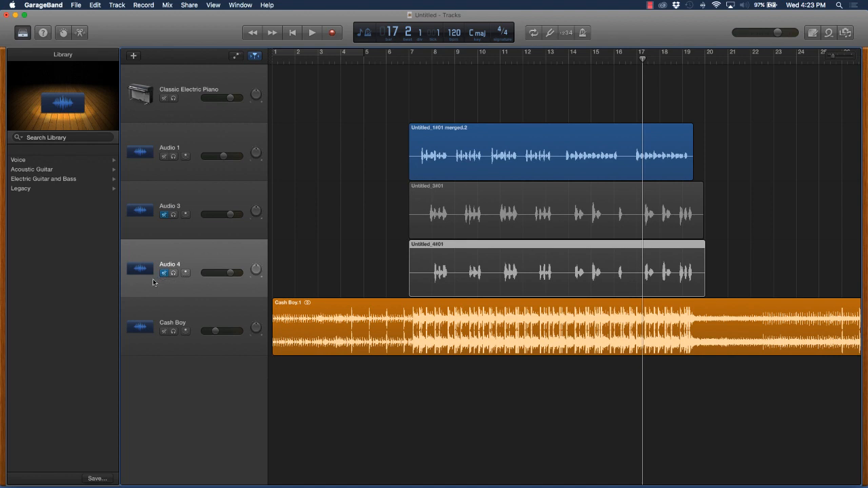
key(alt+super+a)
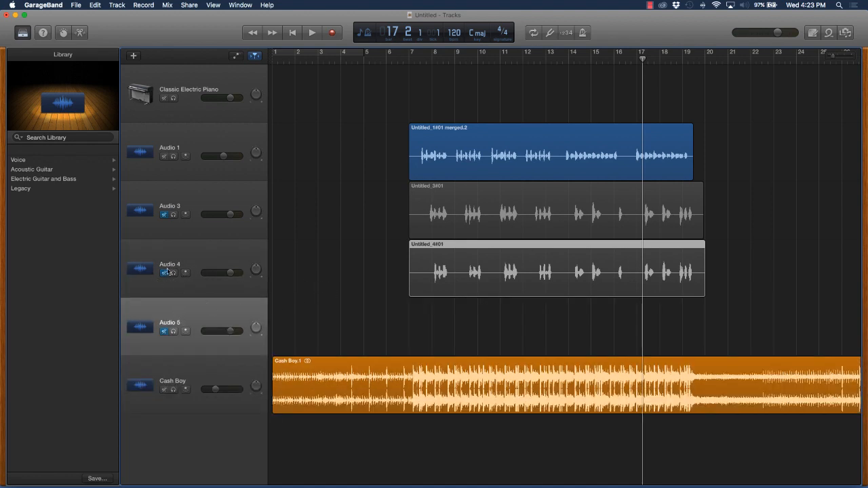
click(164, 273)
click(163, 214)
Lower the volumes of the Audio 3 and Audio 4 tracks to similar levels below the Audio 1 lead vocal
drag(233, 215, 225, 214)
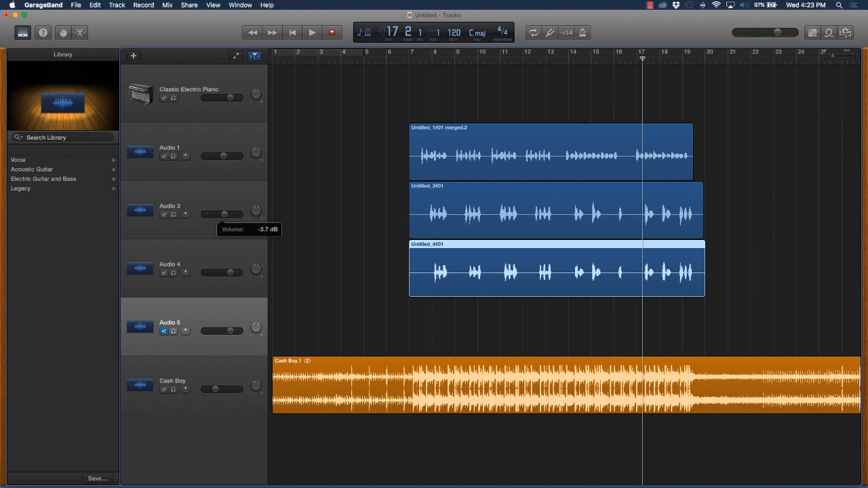
drag(230, 273, 215, 273)
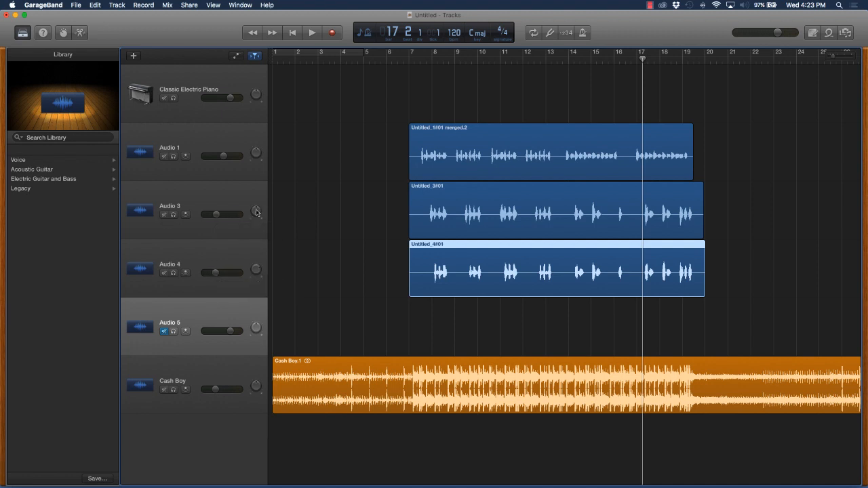
drag(257, 213, 257, 212)
click(400, 190)
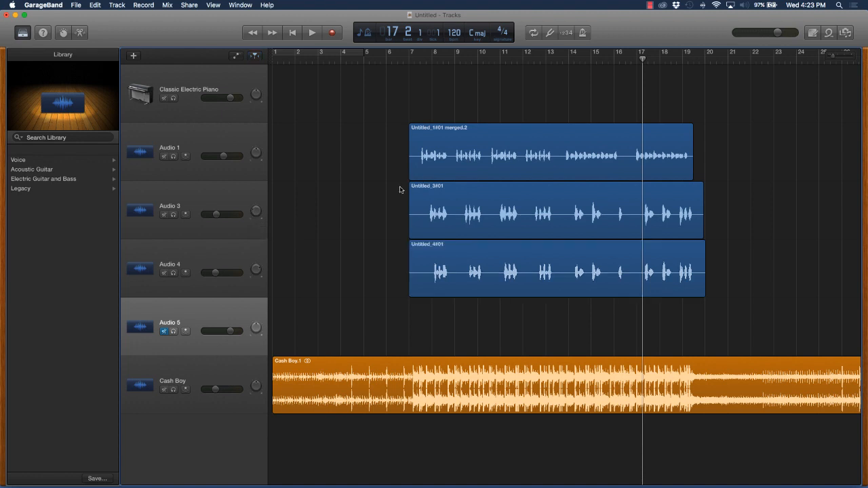
Play the layered vocals from just before bar 7 to about bar 20 while lowering the Audio 3 and Audio 4 volumes slightly further
click(402, 56)
key(space)
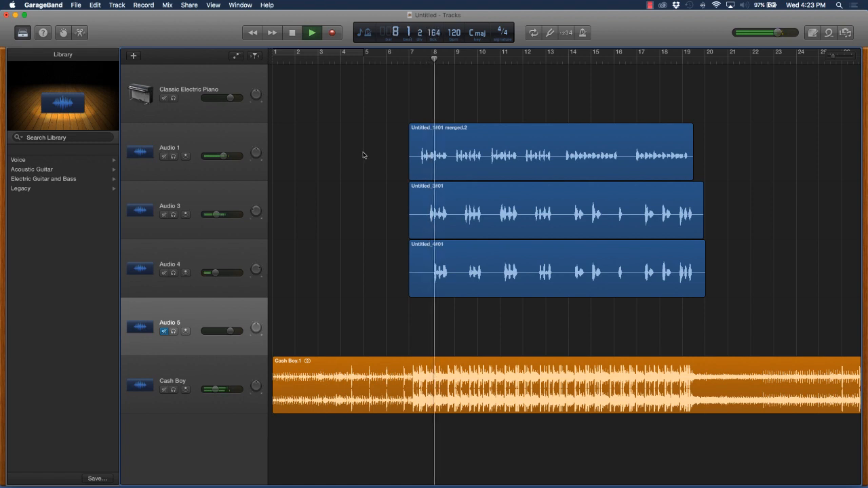
drag(215, 273, 214, 272)
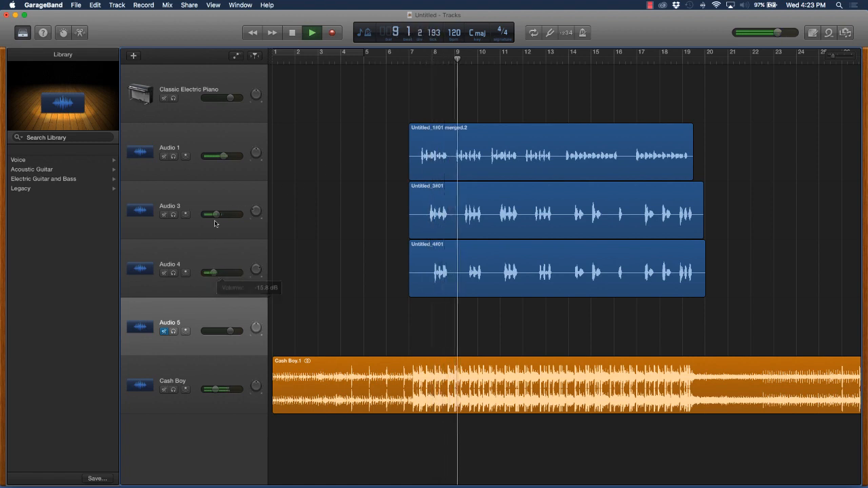
drag(216, 214, 212, 215)
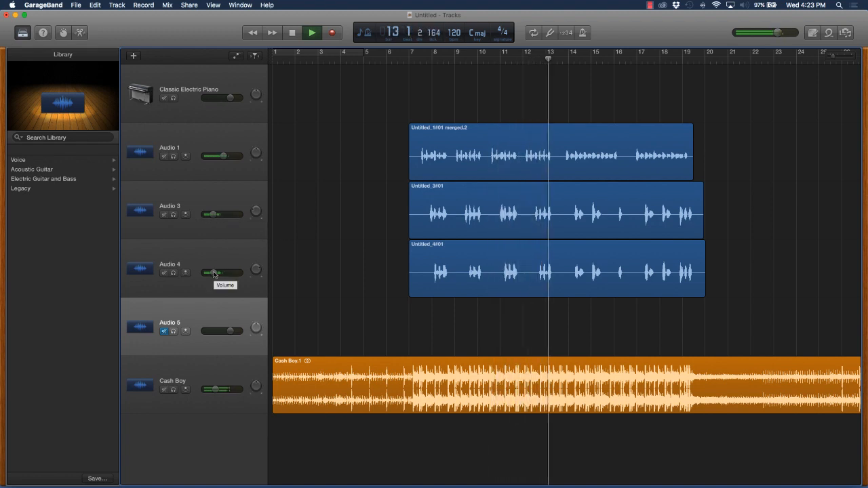
click(214, 272)
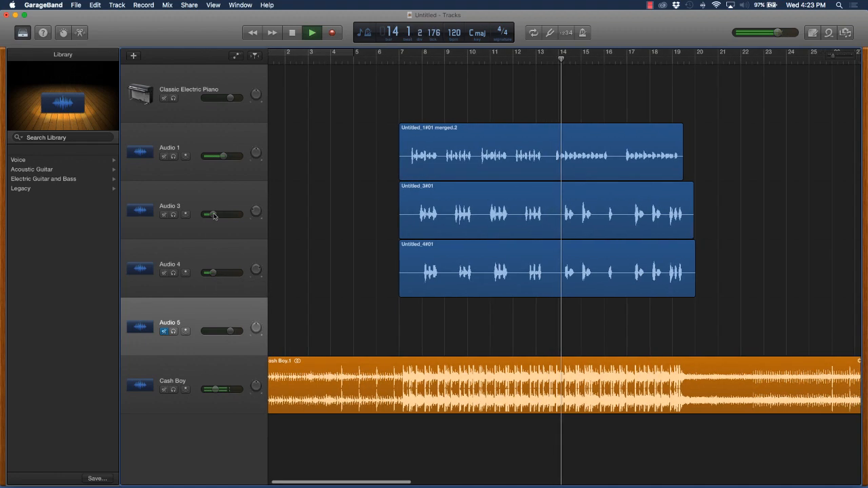
drag(214, 216, 213, 216)
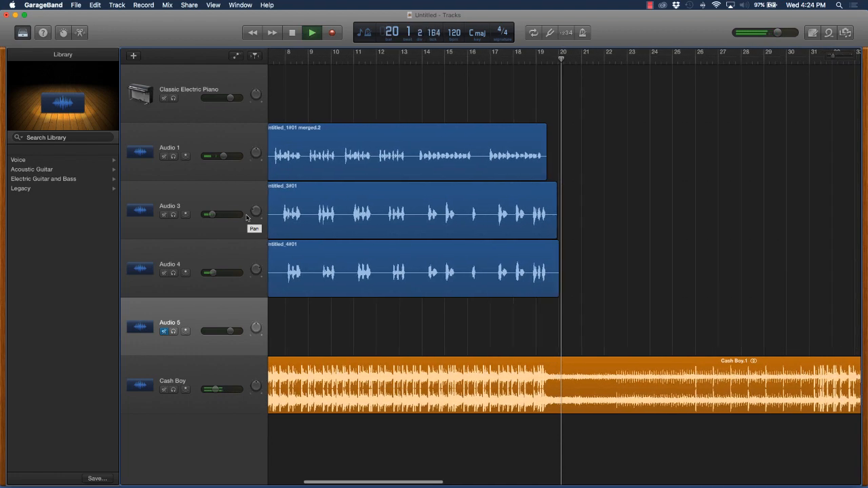
key(space)
Split the Audio 3 and Audio 4 regions at bar 19, beat 4, and delete the short ends after the split
scroll(340, 265, left, 5)
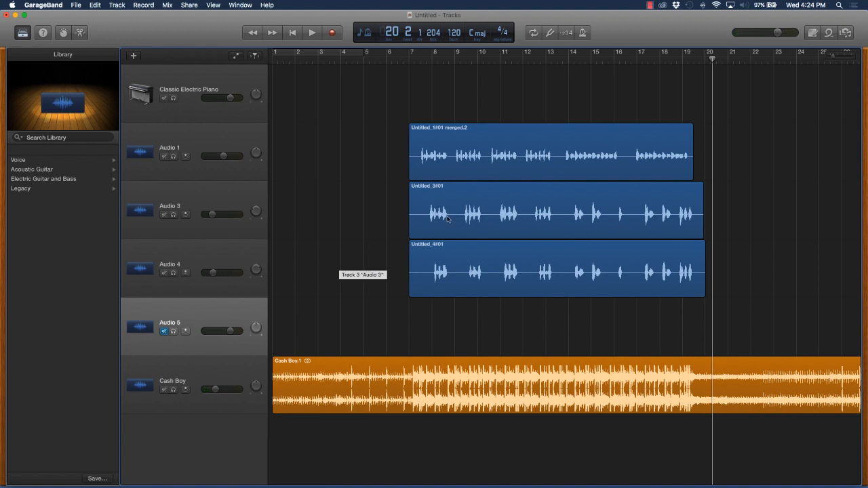
drag(712, 59, 701, 70)
drag(699, 251, 686, 303)
key(super+t)
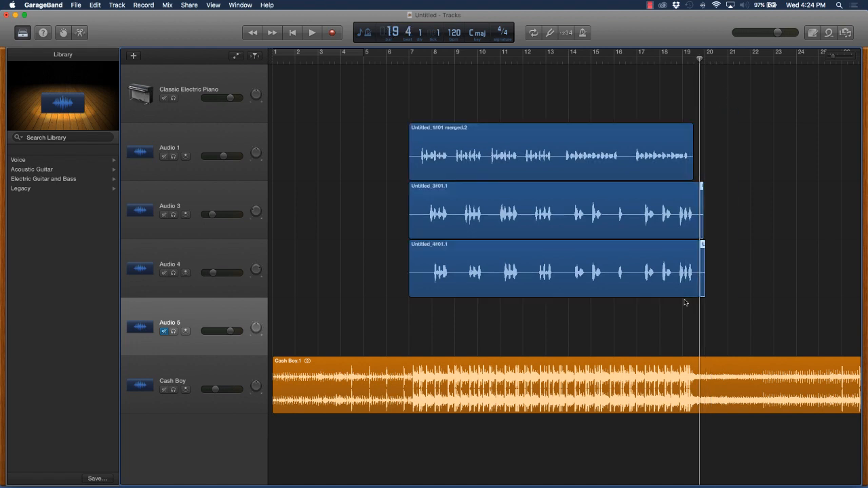
key(Delete)
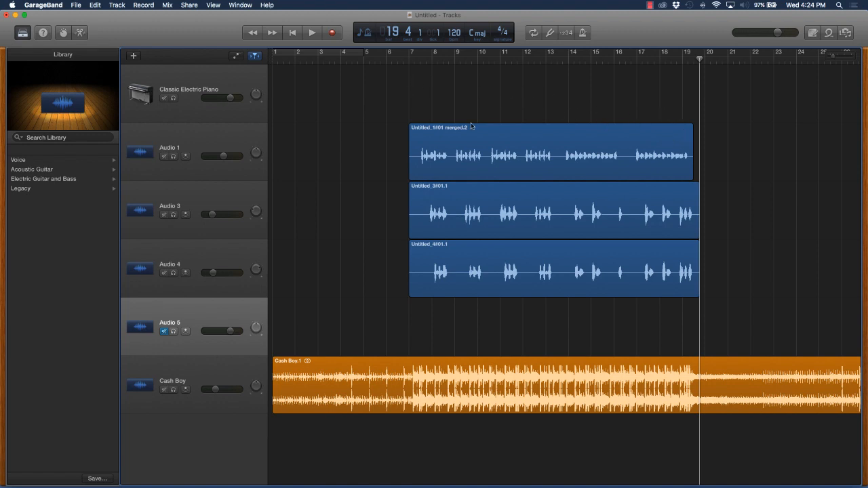
Select the Audio 1 track, show its Smart Controls, and mute the track
click(195, 141)
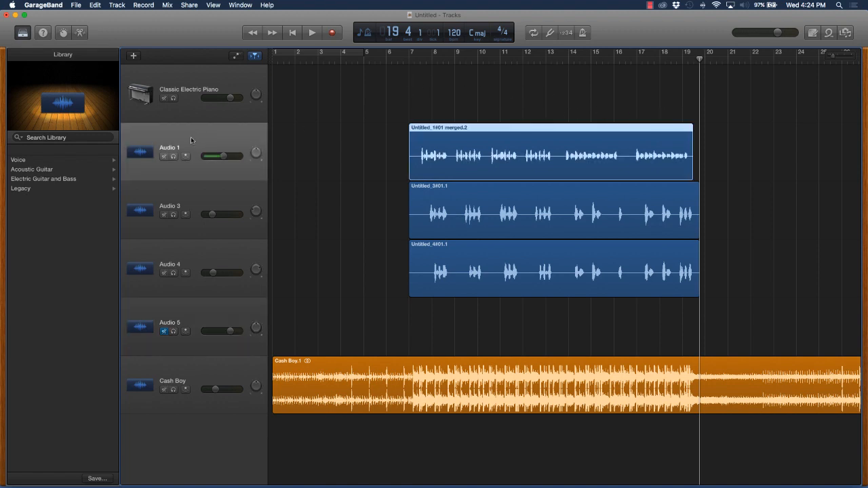
click(181, 325)
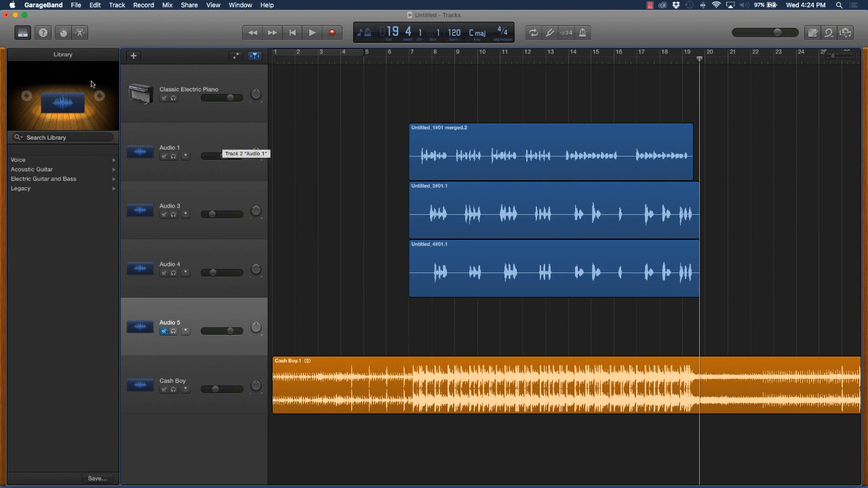
click(200, 142)
key(b)
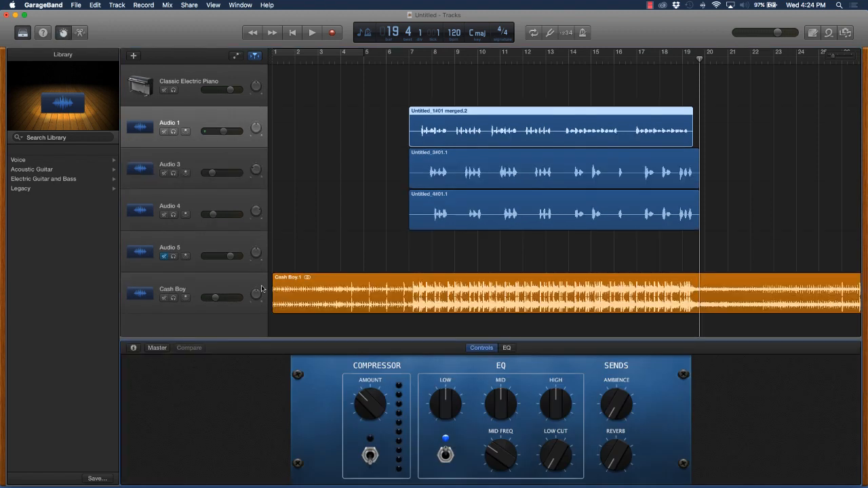
click(163, 133)
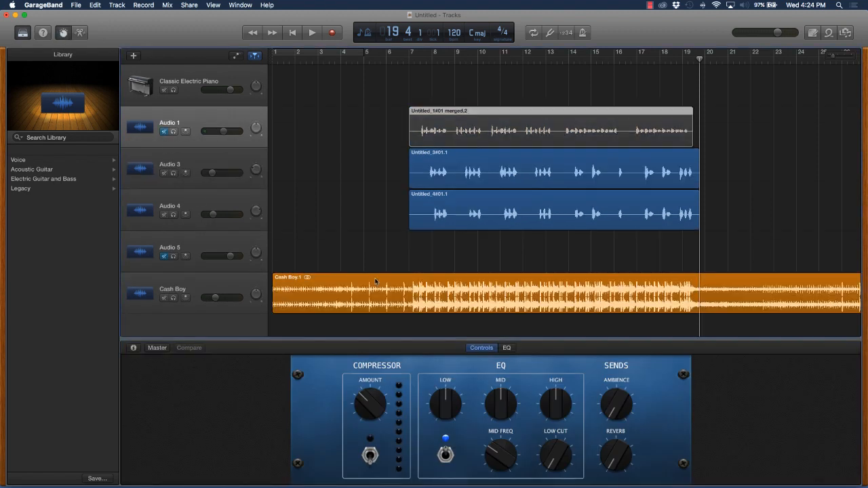
Reveal the plug-ins of the Audio 1 track and open its Channel EQ
click(134, 348)
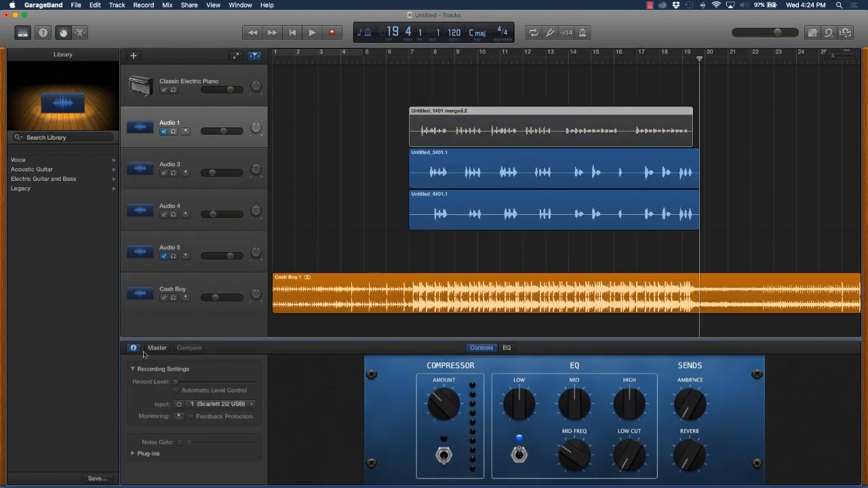
click(133, 454)
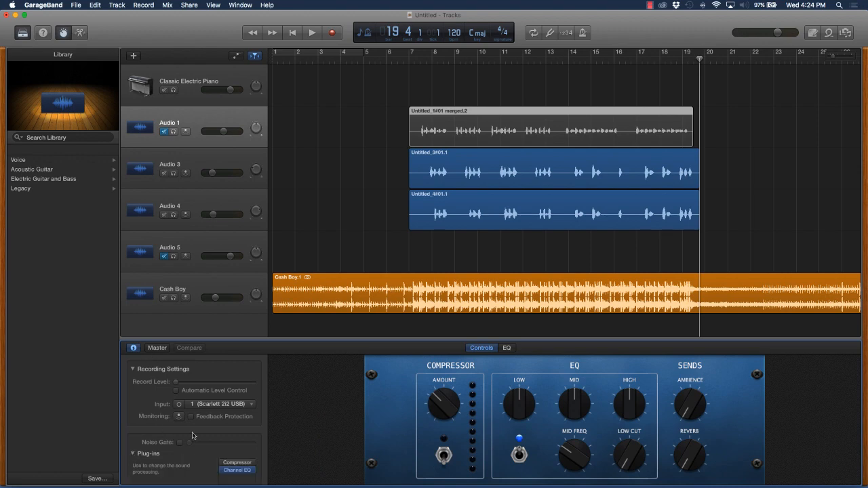
scroll(195, 434, down, 2)
click(252, 451)
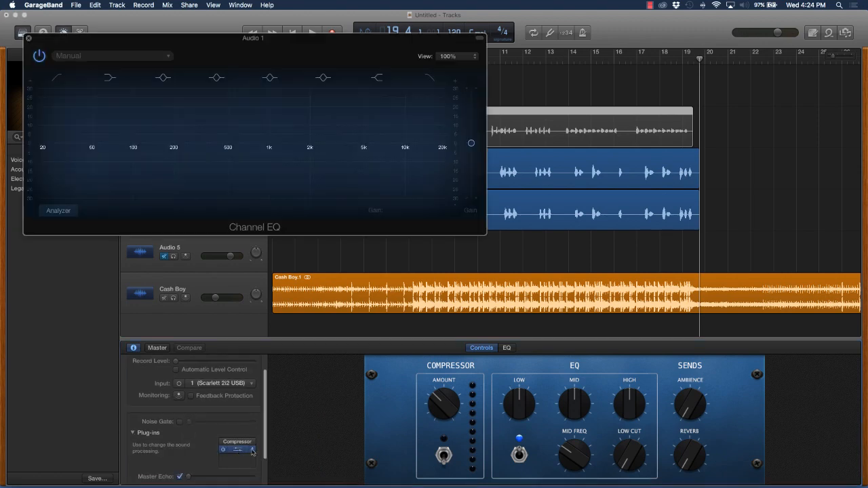
Load the Male Vox 01 voice preset in the Channel EQ of Audio 1 and close the plug-in window
click(112, 56)
mouse_move(100, 228)
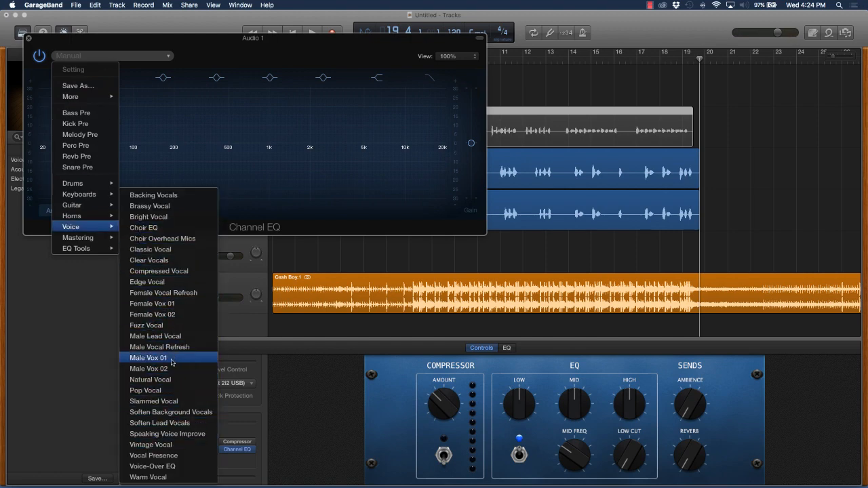
click(148, 358)
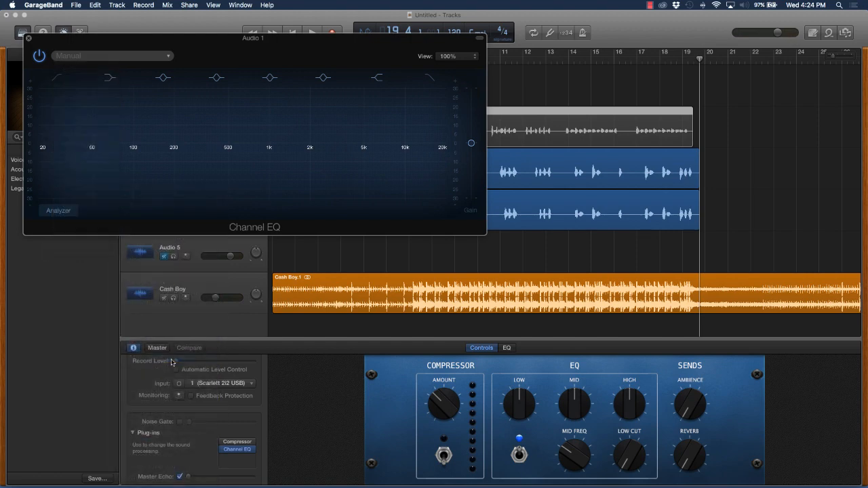
click(28, 39)
Unmute the Audio 1 track and mute the Audio 3 and Audio 4 tracks
shift+click(503, 113)
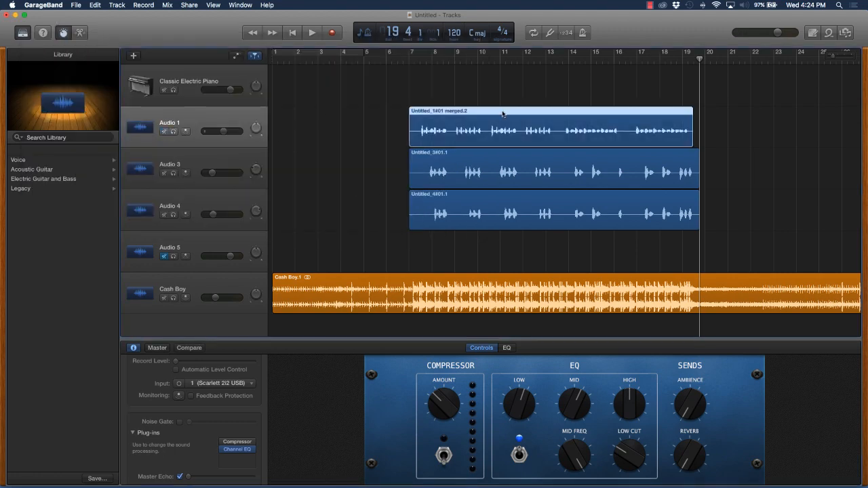
click(164, 174)
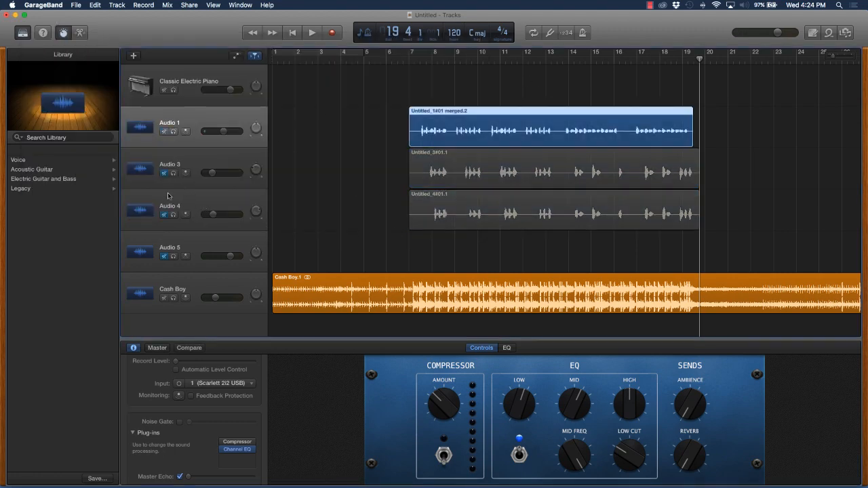
click(211, 245)
Play the lead vocal with the beat from bar 8, beat 3 while lowering the Audio 1 volume slightly, and stop in bar 11
click(443, 59)
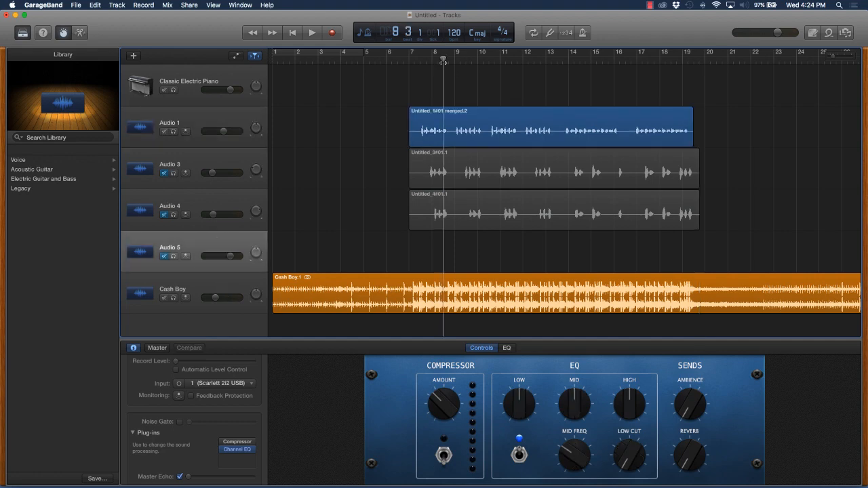
key(space)
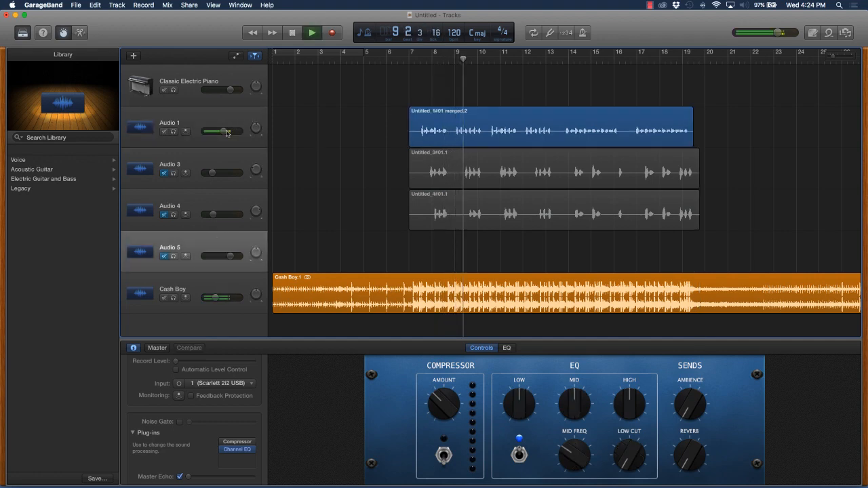
drag(227, 133, 223, 133)
key(space)
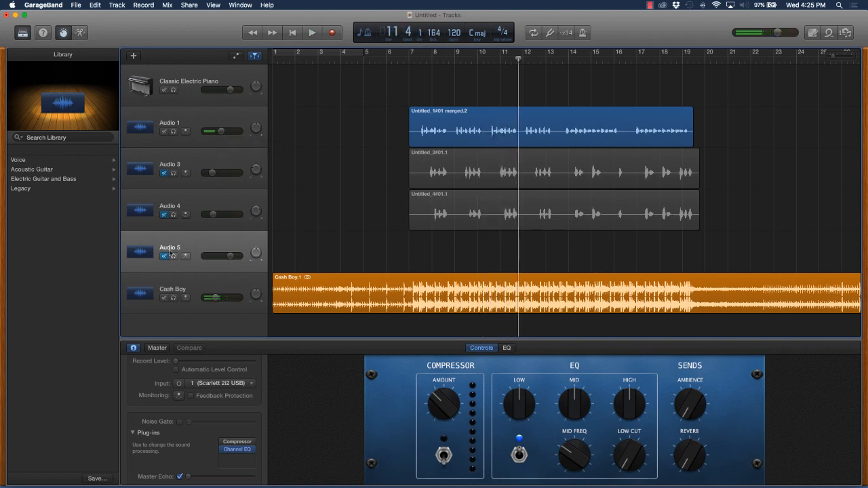
With Audio 1 muted, load the Rap Vocal preset in its Compressor and turn the plug-in on
click(150, 125)
key(m)
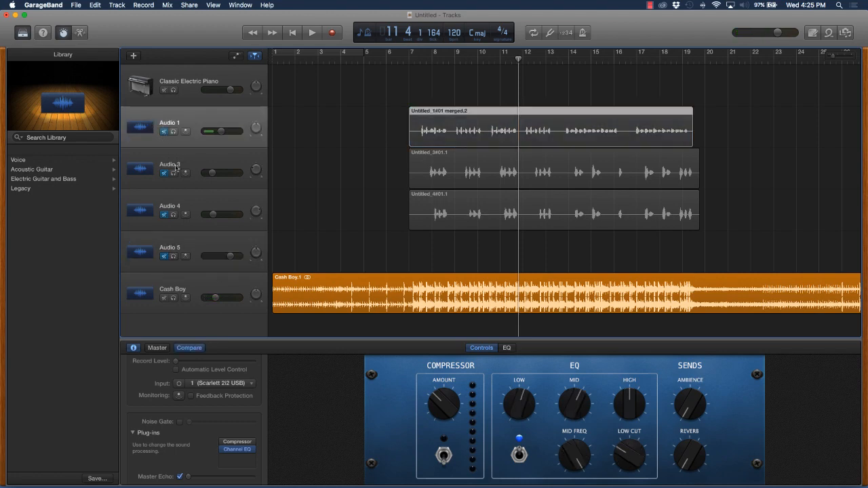
click(239, 442)
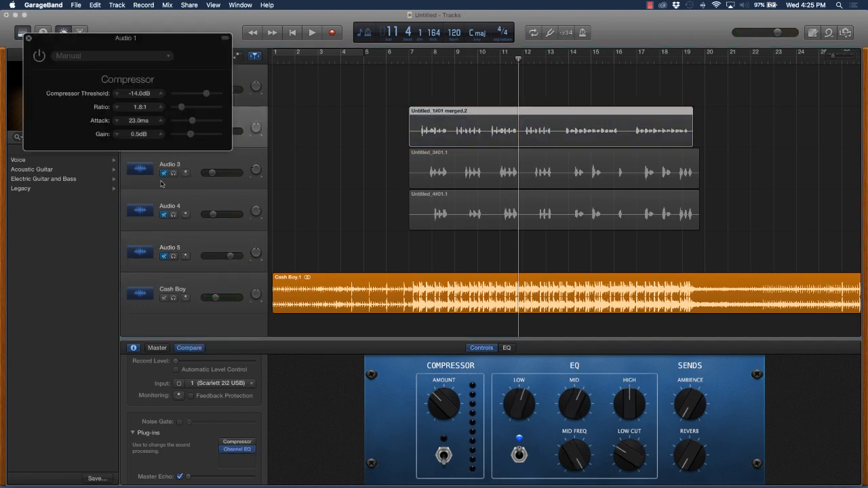
click(83, 55)
mouse_move(129, 161)
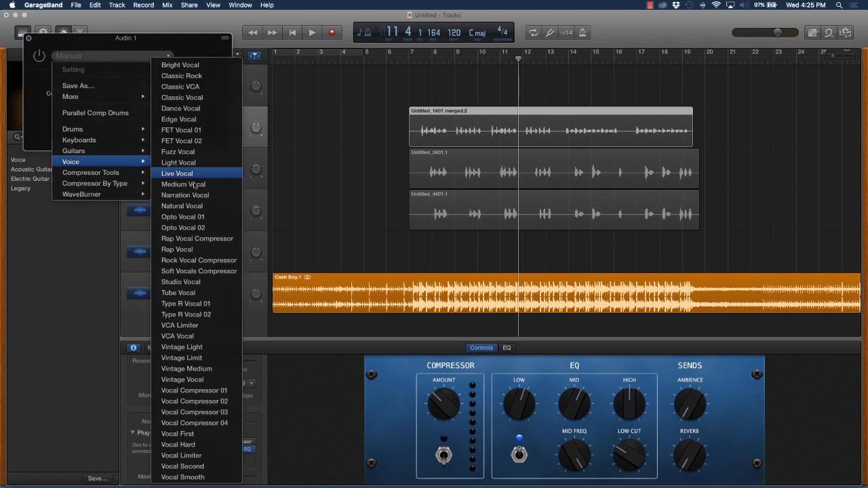
click(207, 249)
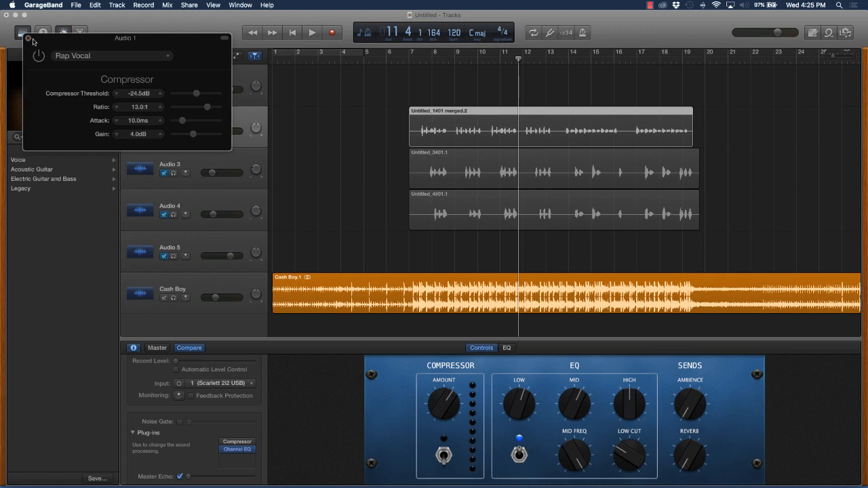
click(28, 38)
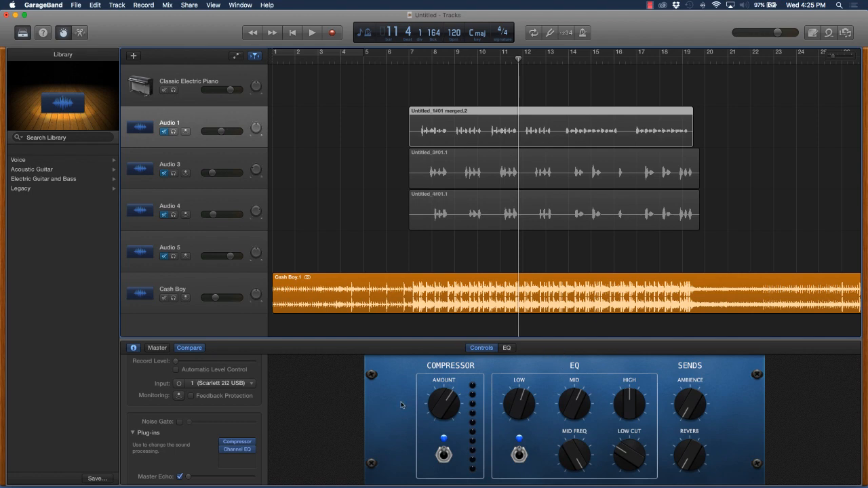
Unmute the Audio 1 track and lower its volume a little
click(163, 133)
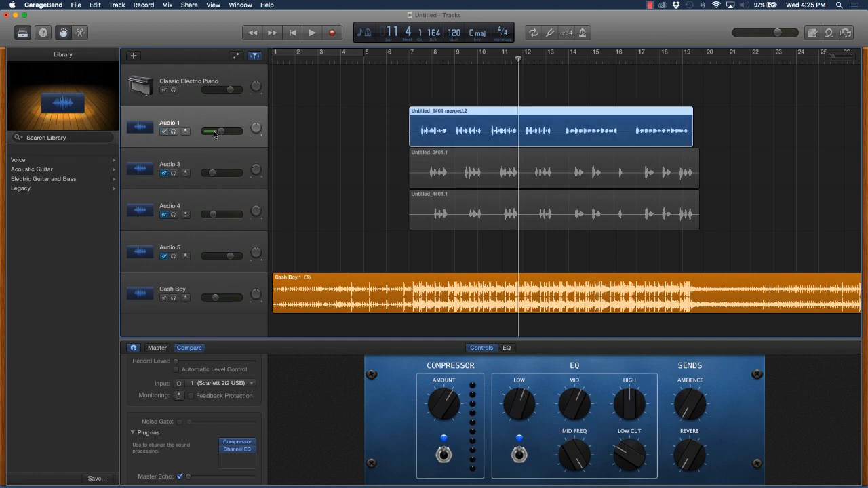
drag(221, 131, 218, 131)
click(200, 244)
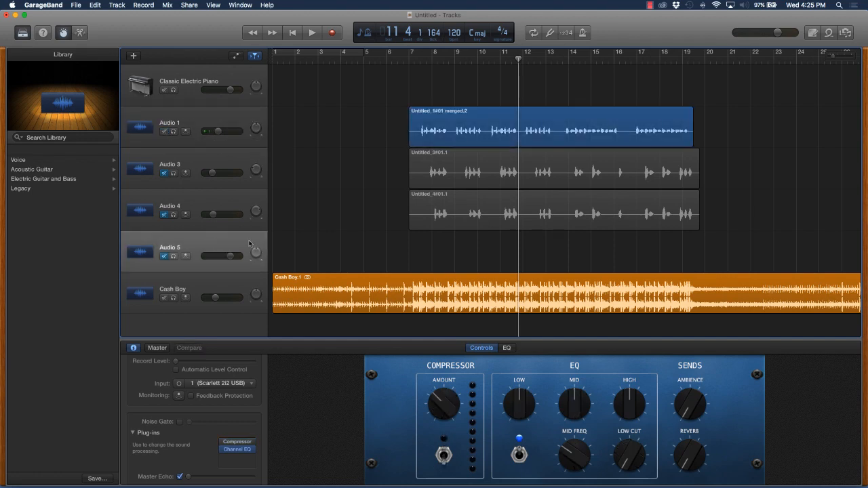
Play the compressed vocal from bar 11 to bar 18 while fine-tuning the Audio 1 volume against the beat
key(space)
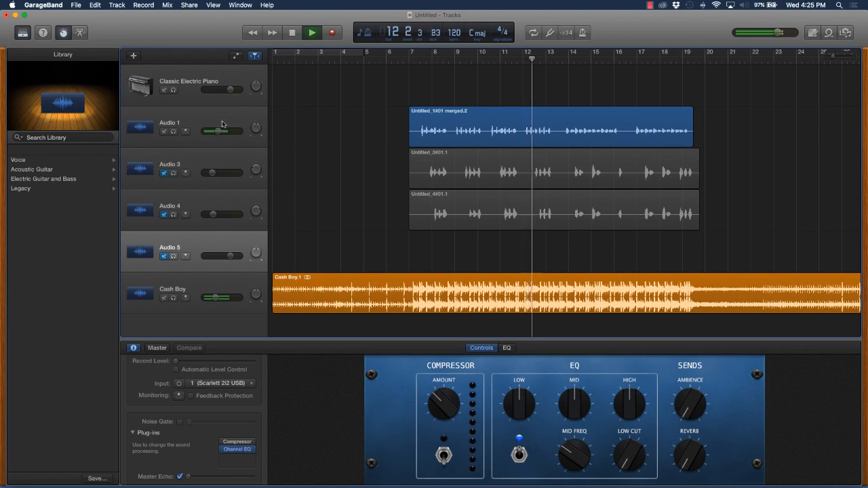
mouse_move(218, 132)
drag(220, 131, 220, 131)
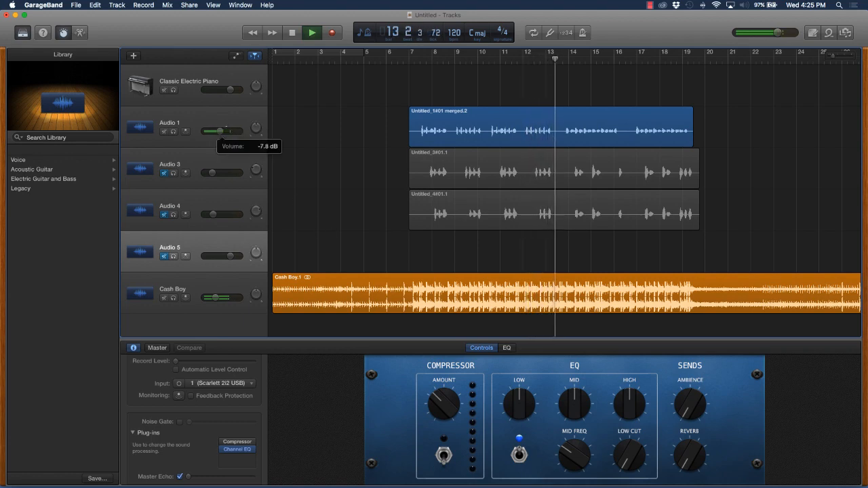
scroll(239, 130, right, 1)
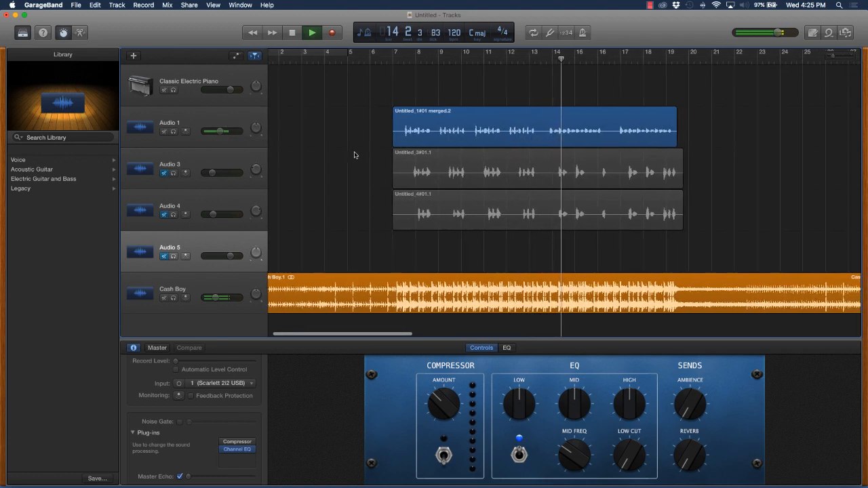
mouse_move(221, 132)
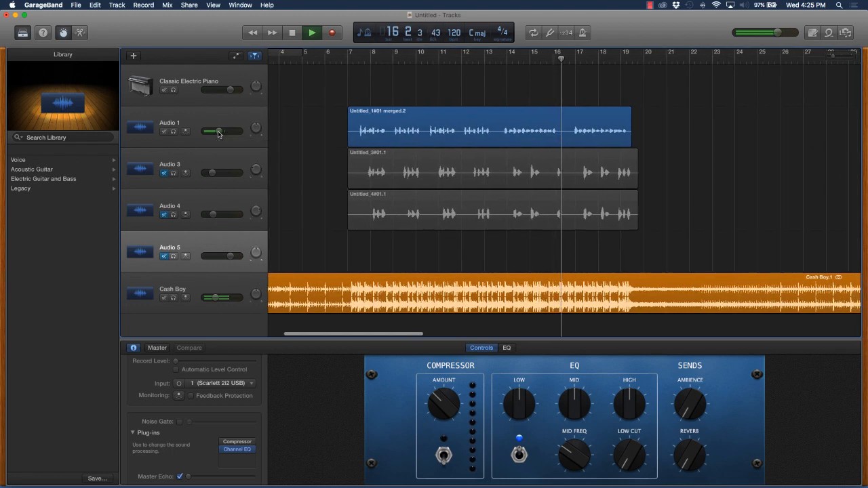
drag(218, 131, 216, 130)
key(space)
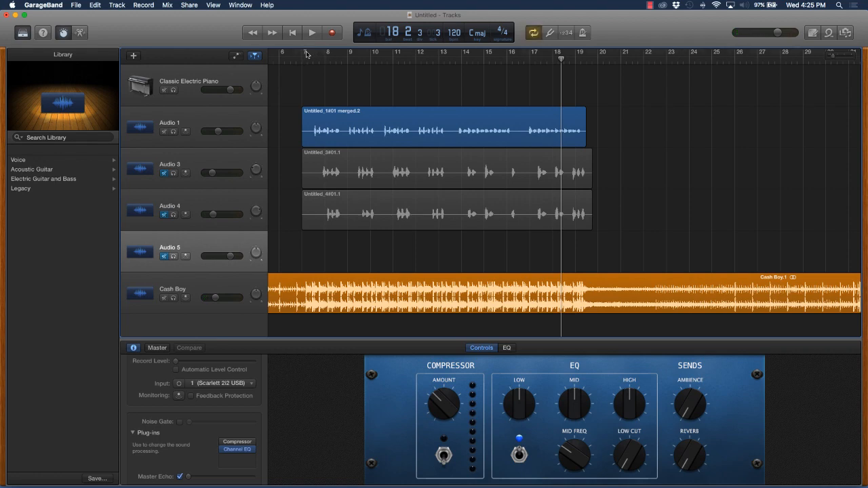
Turn on cycling over bars 7 to 19 and start looped playback
drag(306, 54, 544, 68)
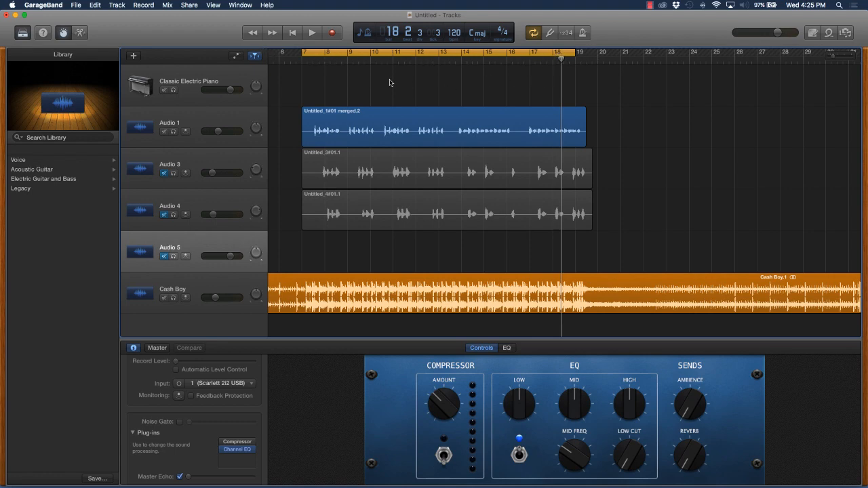
key(space)
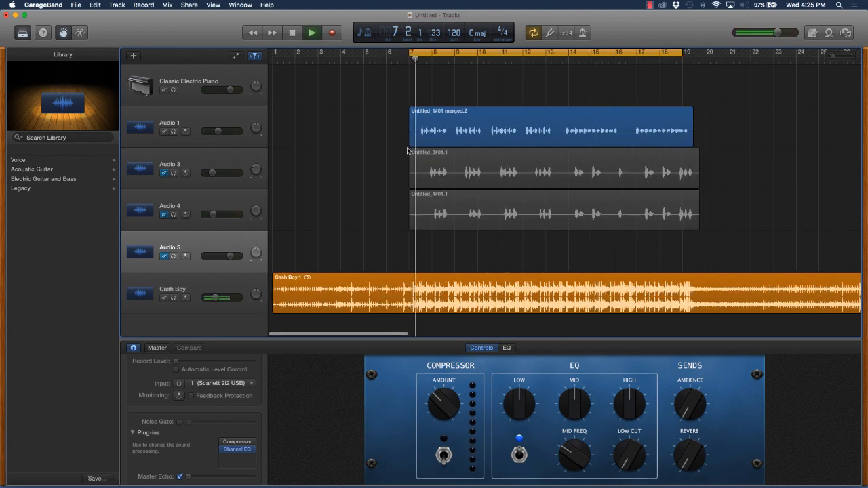
Add a Delay Designer plug-in after the Channel EQ on Audio 1 and load its Simple preset 1\4 Alternating Pan
click(192, 124)
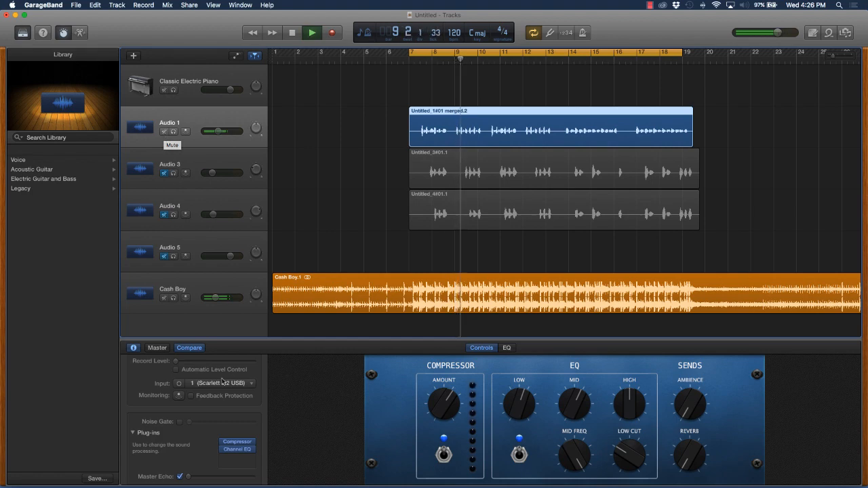
click(241, 450)
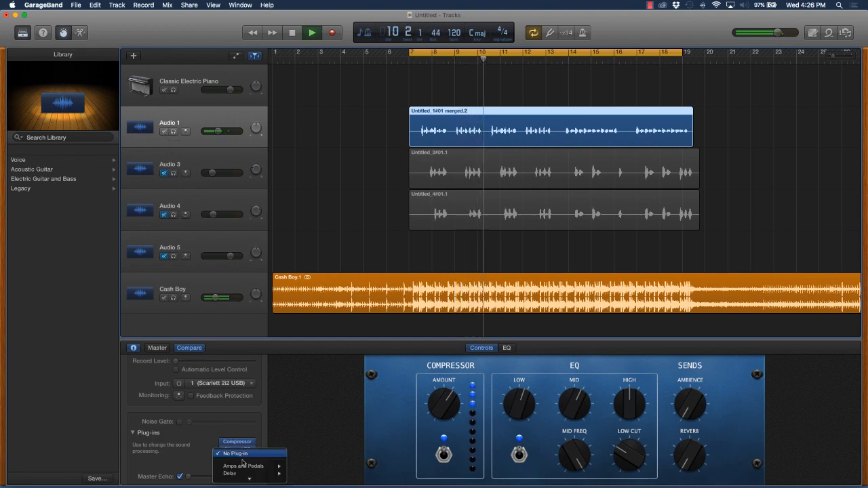
mouse_move(262, 419)
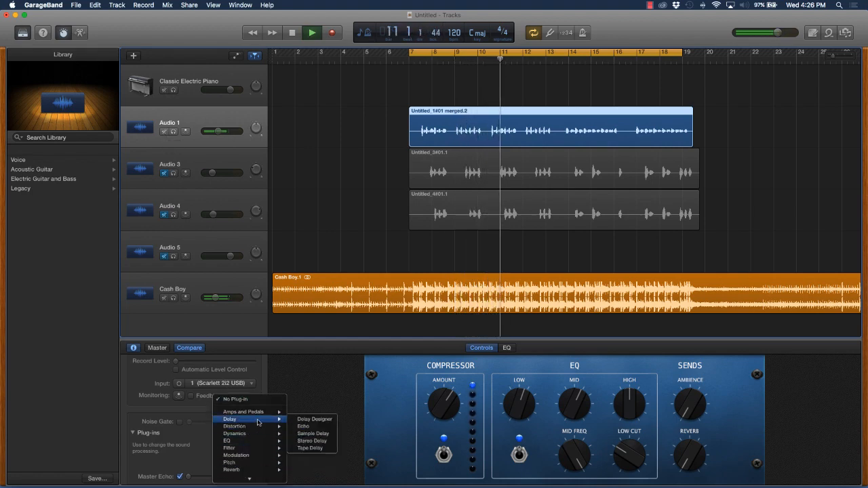
click(309, 420)
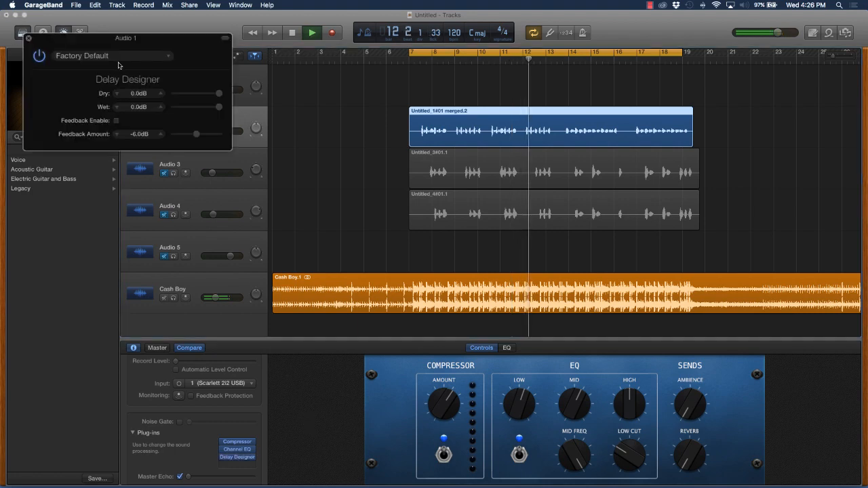
click(114, 55)
mouse_move(136, 113)
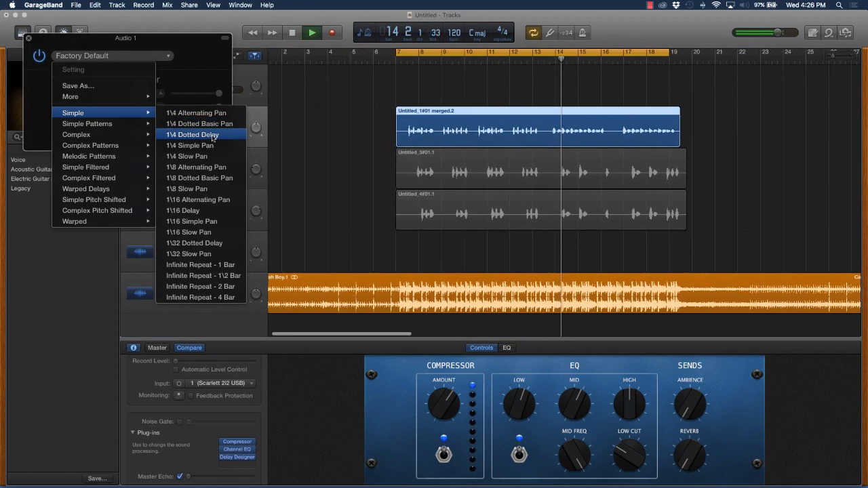
click(203, 114)
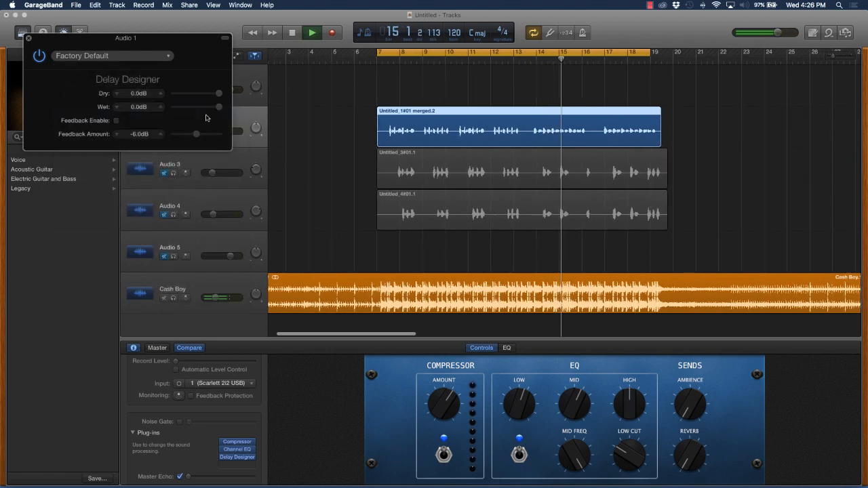
Switch the Delay Designer to the 1\4 Dotted Delay preset, set Wet to -42.0 dB and Feedback Amount to -7.0 dB, and close it
click(72, 59)
mouse_move(102, 126)
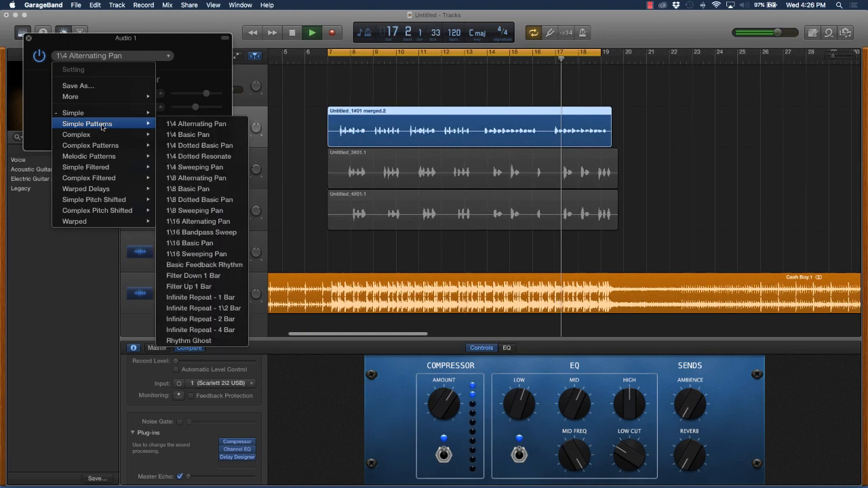
mouse_move(75, 112)
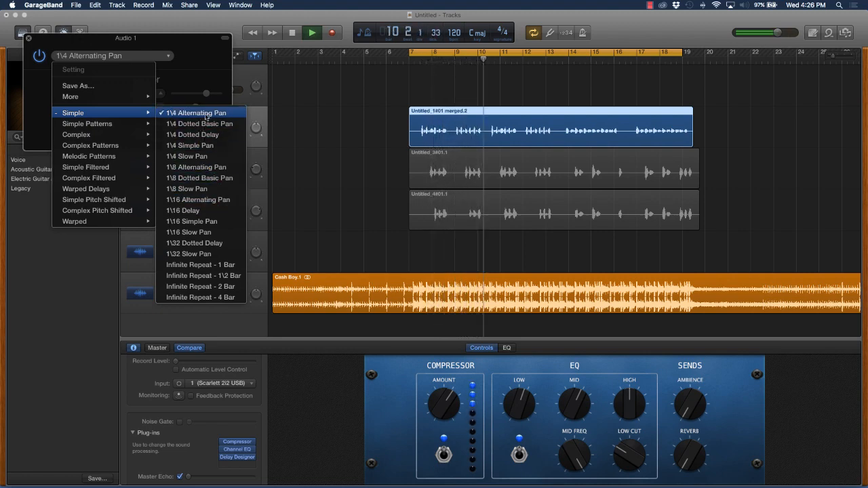
click(177, 116)
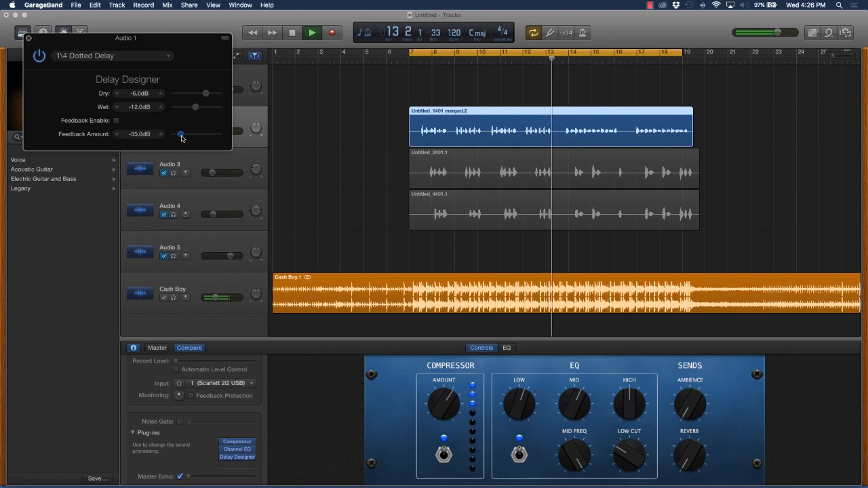
drag(190, 138, 178, 108)
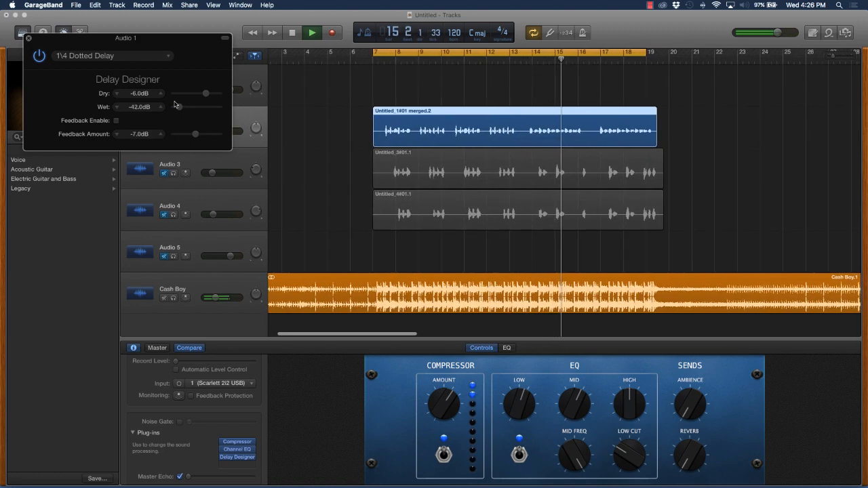
click(136, 59)
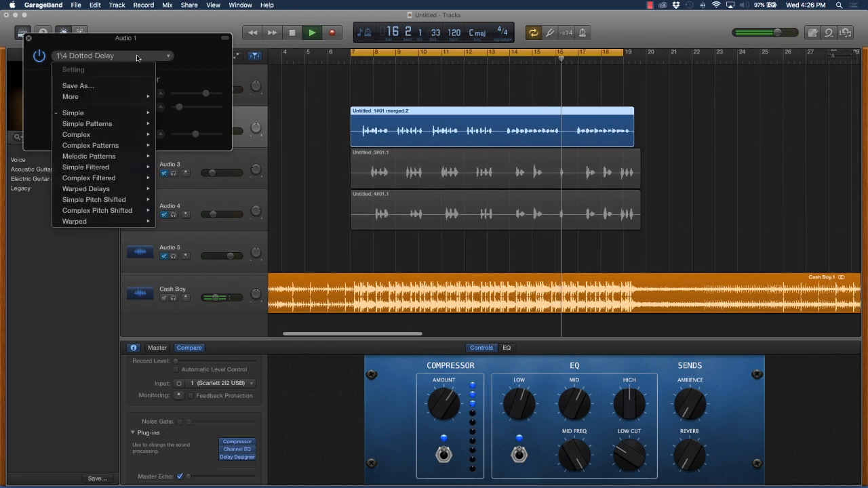
click(28, 38)
click(29, 38)
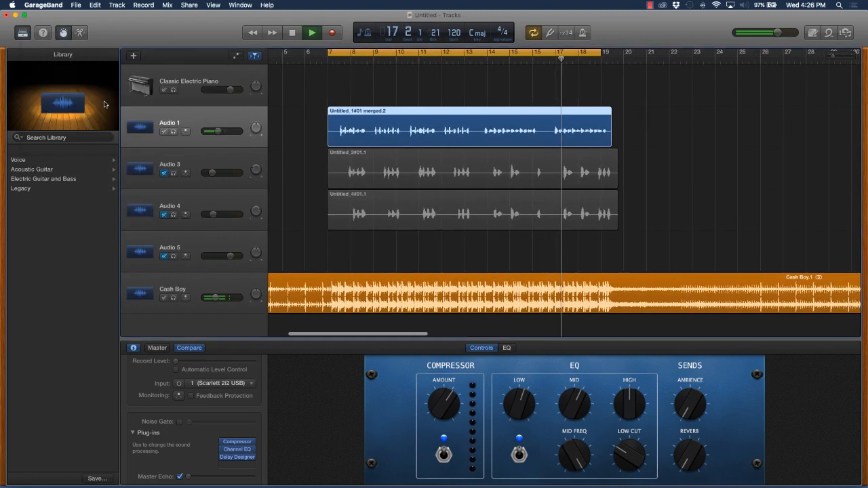
Replace the Delay Designer on Audio 1 with a Space Designer reverb, with Reverb Output at -35.0 dB
click(244, 457)
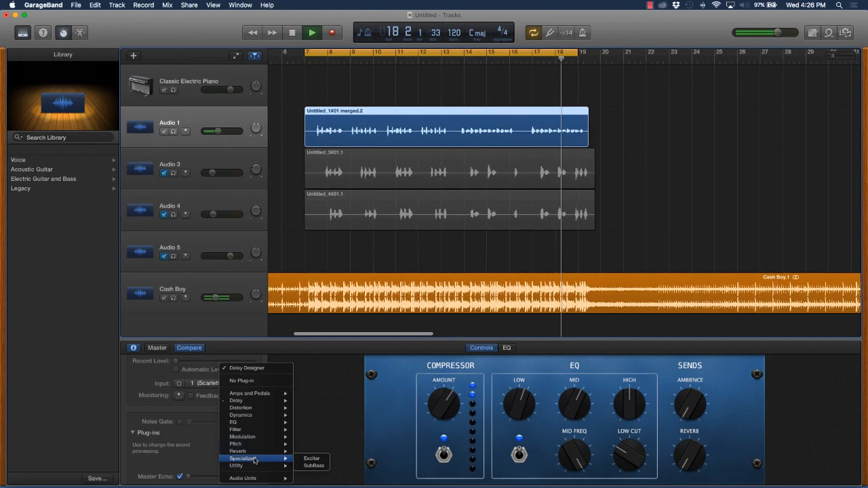
mouse_move(256, 452)
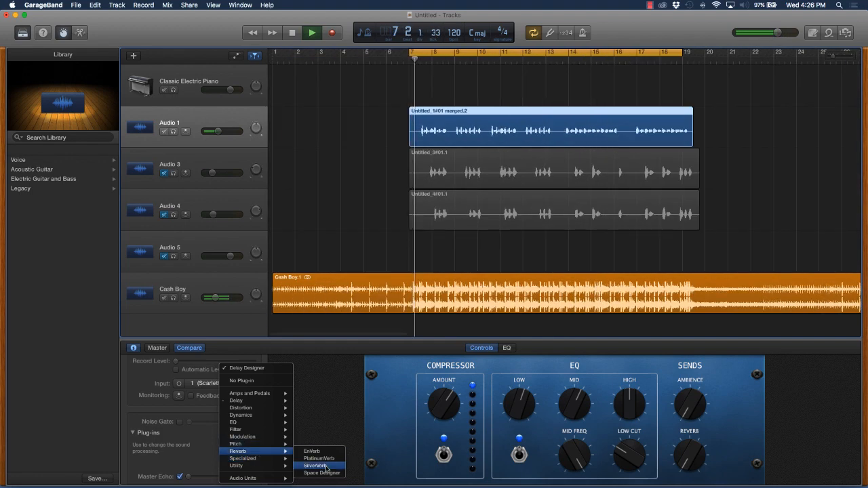
click(327, 474)
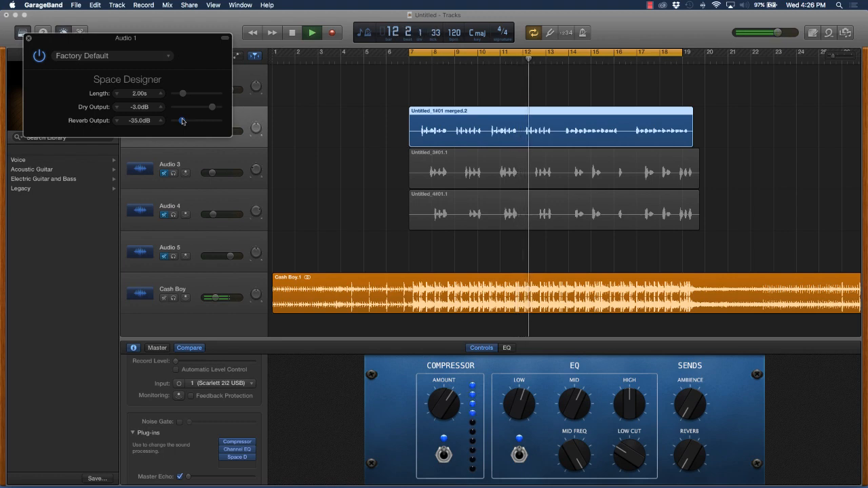
Add a Limiter plug-in in the last slot on Audio 1, choose its For Vocals preset and close it
click(237, 465)
mouse_move(258, 388)
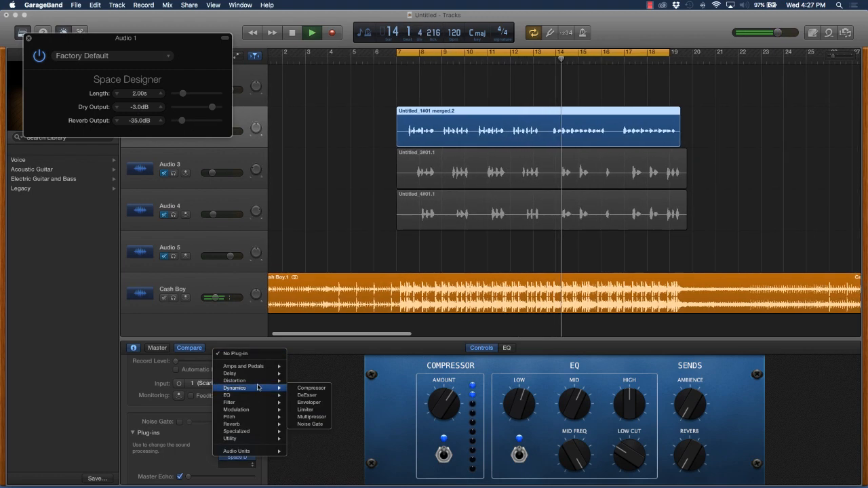
click(306, 410)
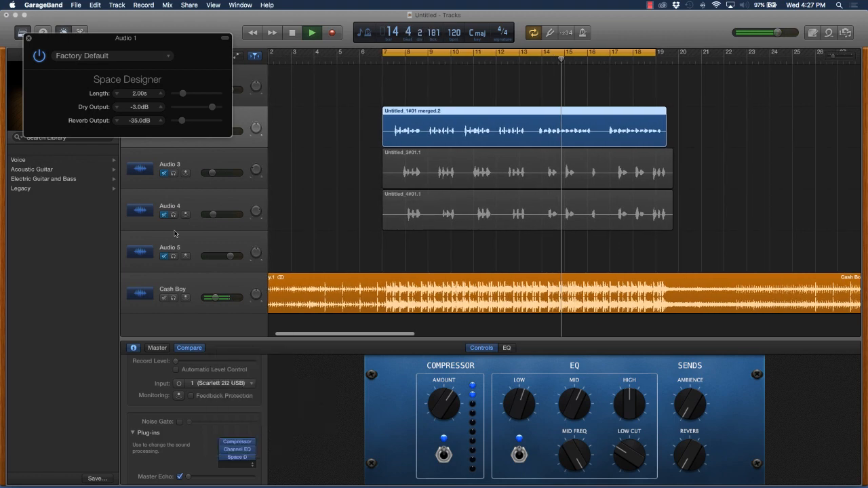
click(102, 55)
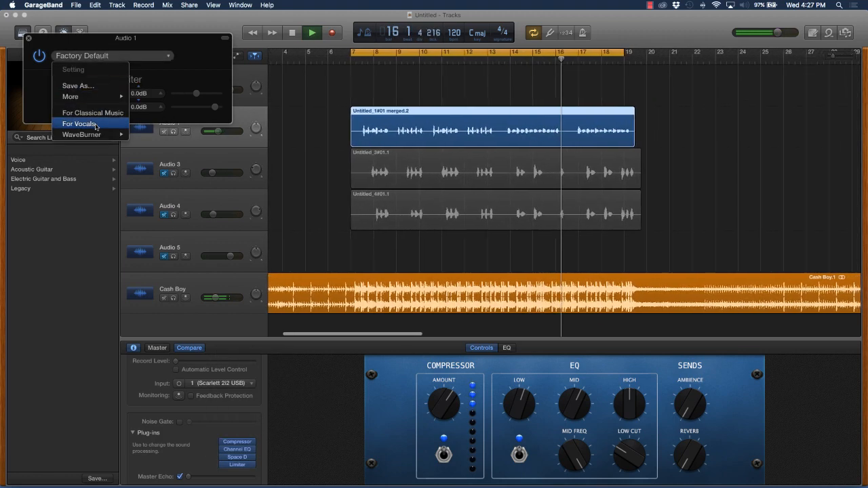
click(95, 125)
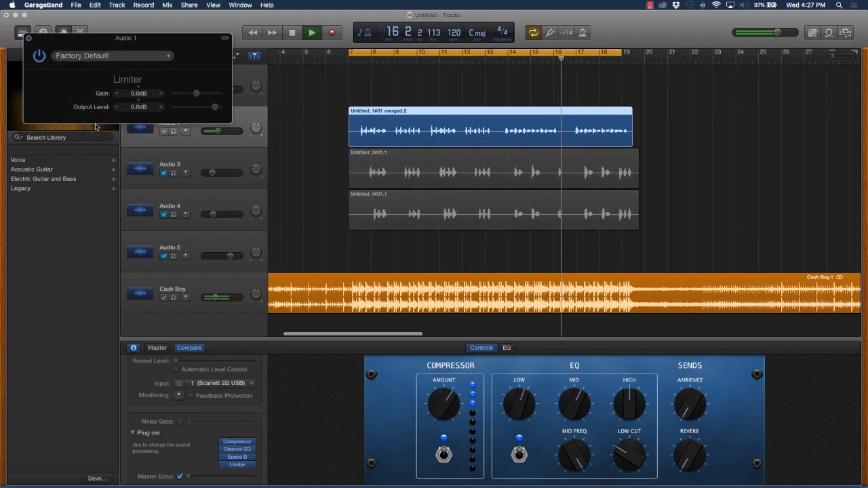
click(28, 41)
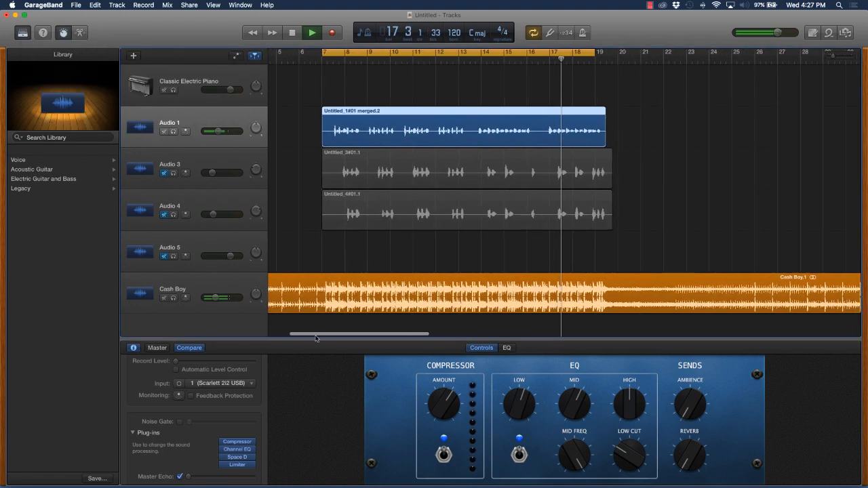
Reopen the Space Designer on Audio 1 and set its Reverb Output to -36.0 dB
click(237, 458)
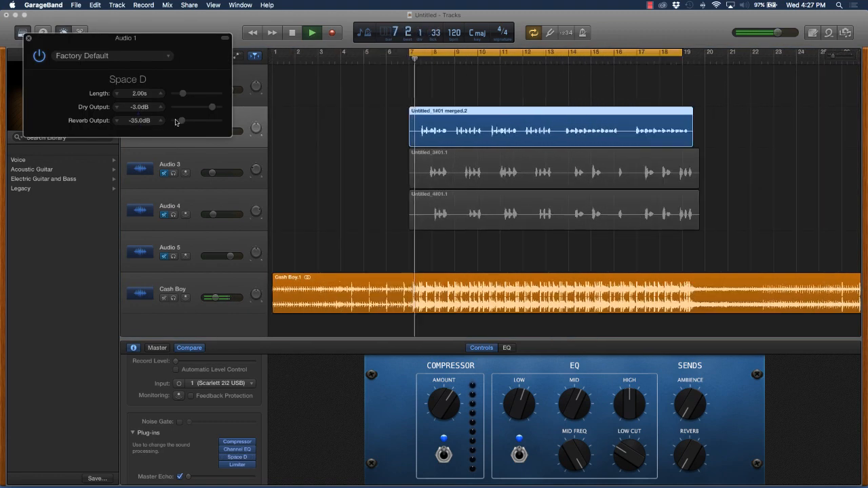
drag(184, 121, 180, 120)
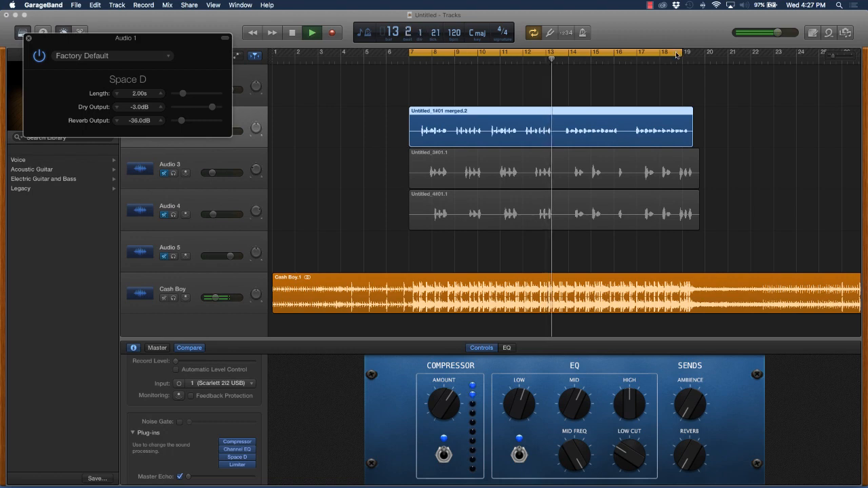
Extend the end of the cycle region to bar 20 and restart looped playback with the reverb window closed
scroll(674, 54, right, 2)
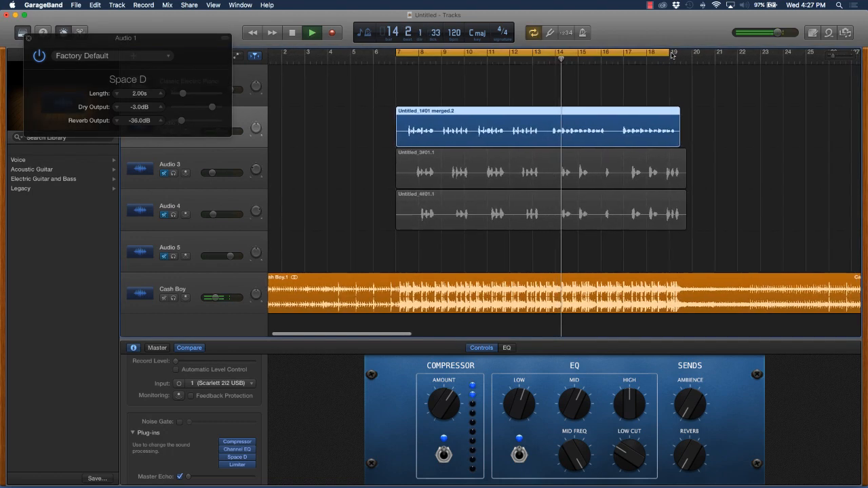
key(space)
drag(657, 53, 677, 53)
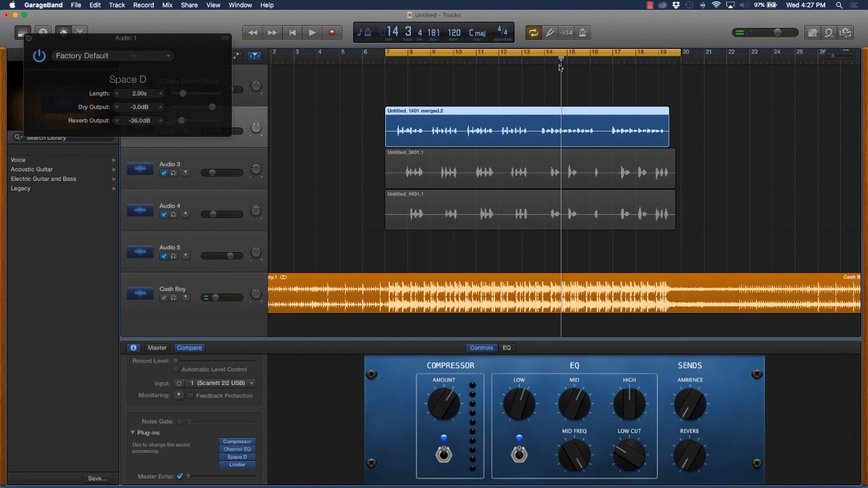
key(space)
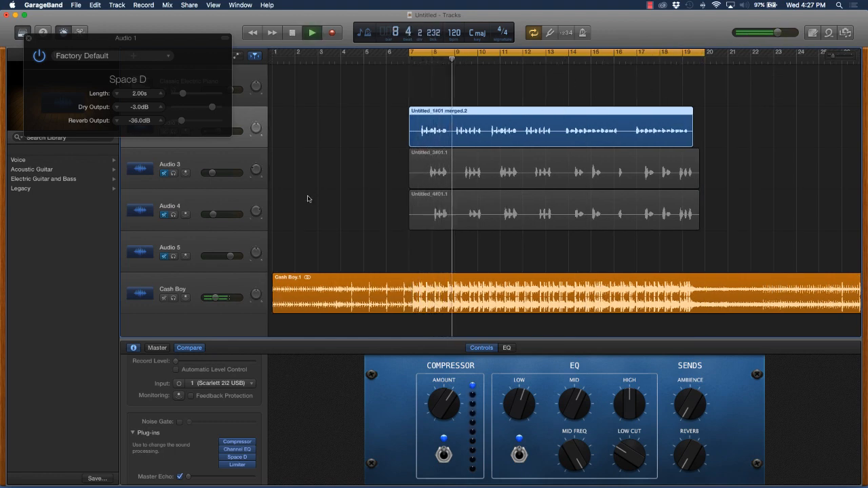
click(27, 39)
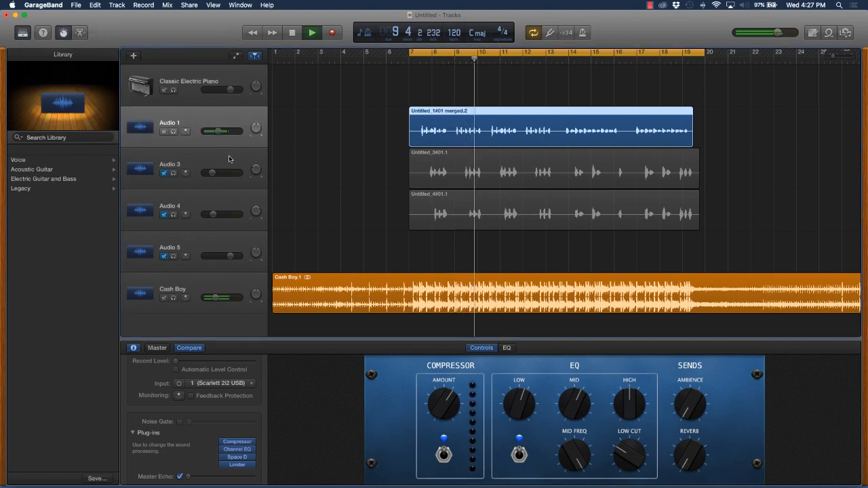
Replace the Space Designer on Audio 1 with a Delay Designer, setting Wet to -25.0 dB and Feedback Amount to 0.2 dB
scroll(249, 435, down, 3)
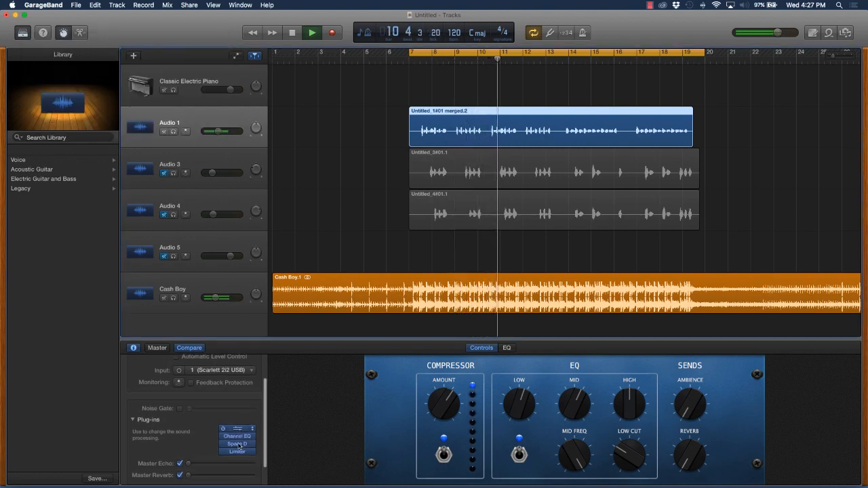
click(249, 435)
mouse_move(250, 435)
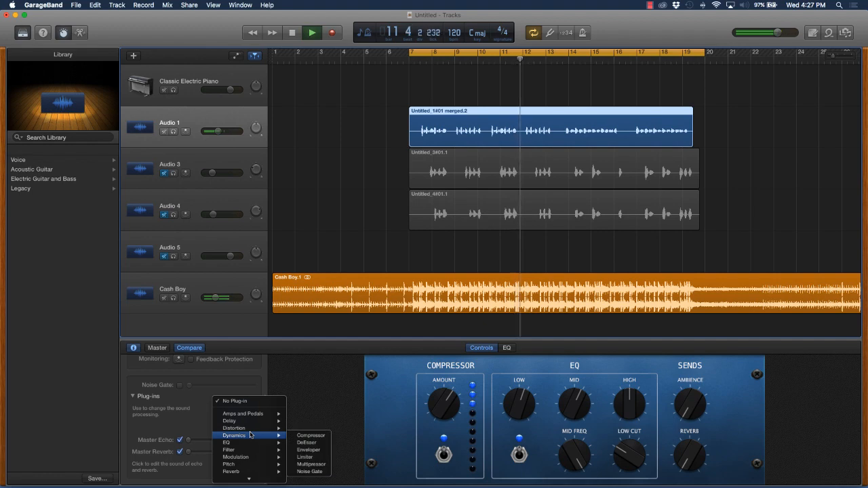
click(320, 393)
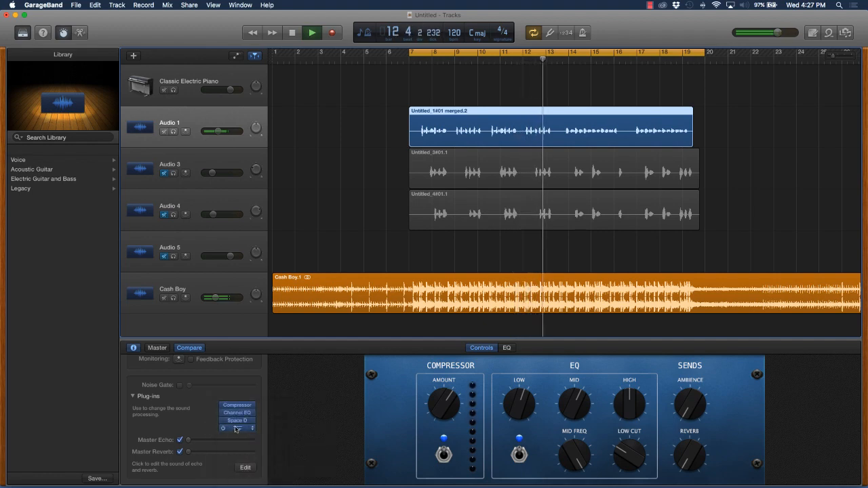
click(253, 424)
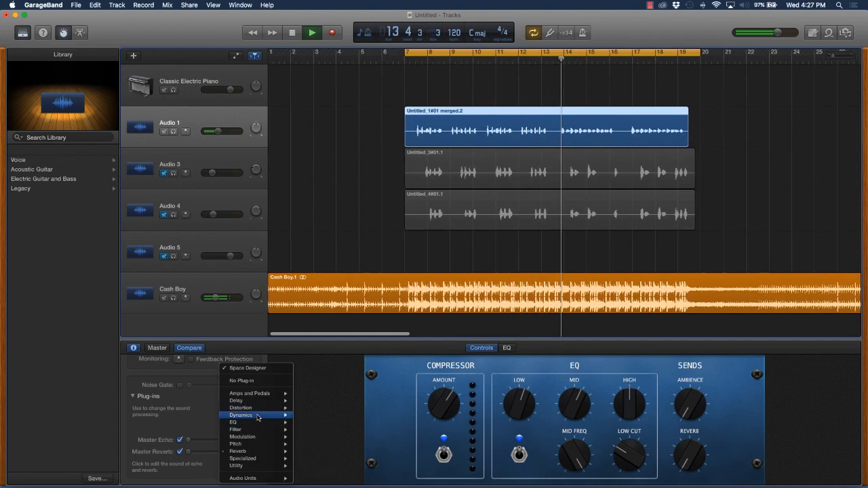
mouse_move(275, 401)
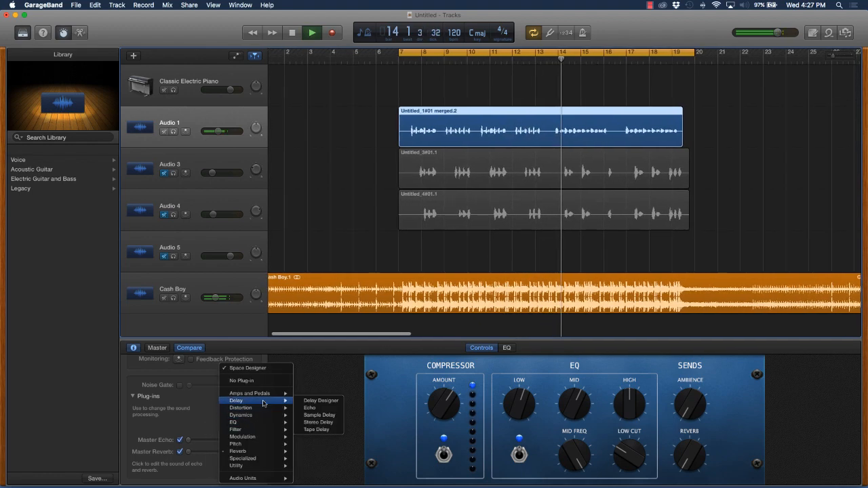
click(318, 400)
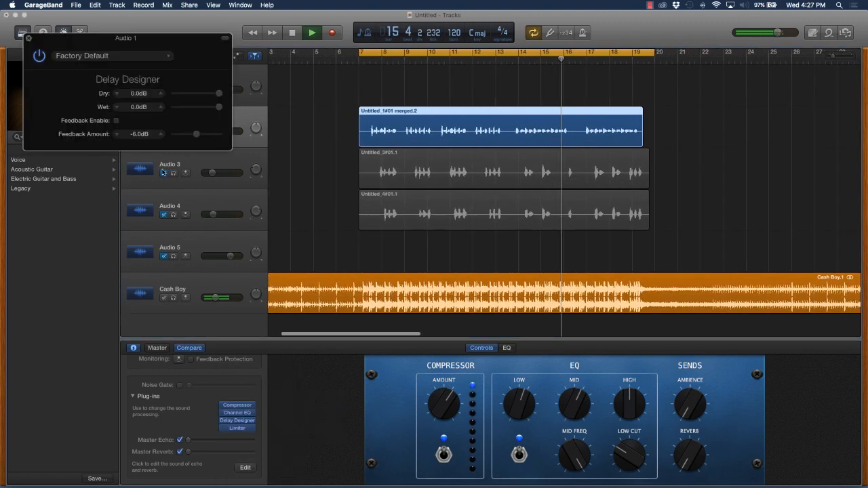
drag(217, 107, 194, 108)
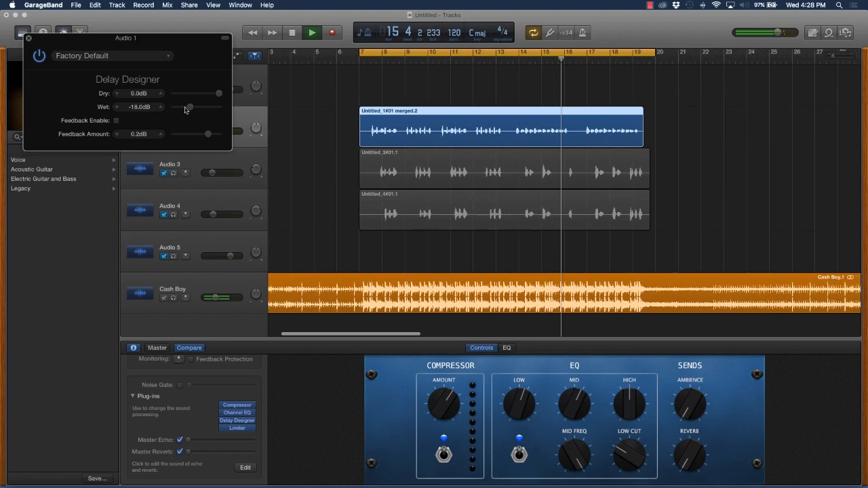
drag(188, 109, 185, 107)
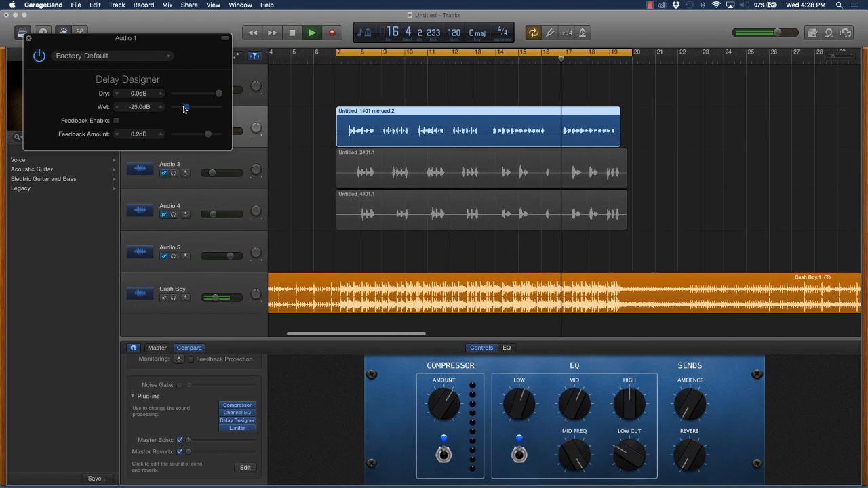
click(135, 56)
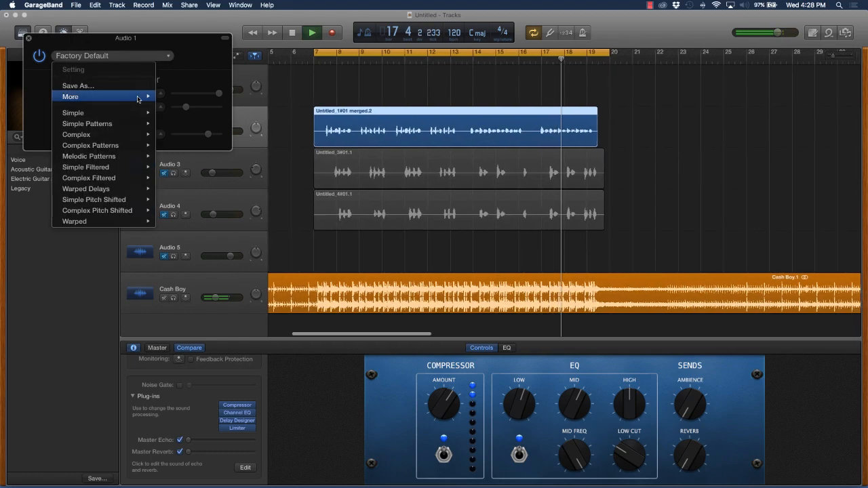
mouse_move(134, 123)
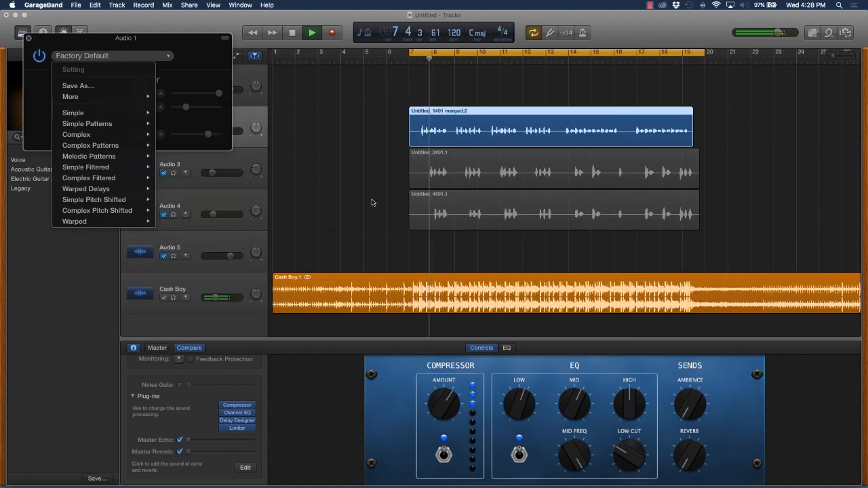
click(371, 202)
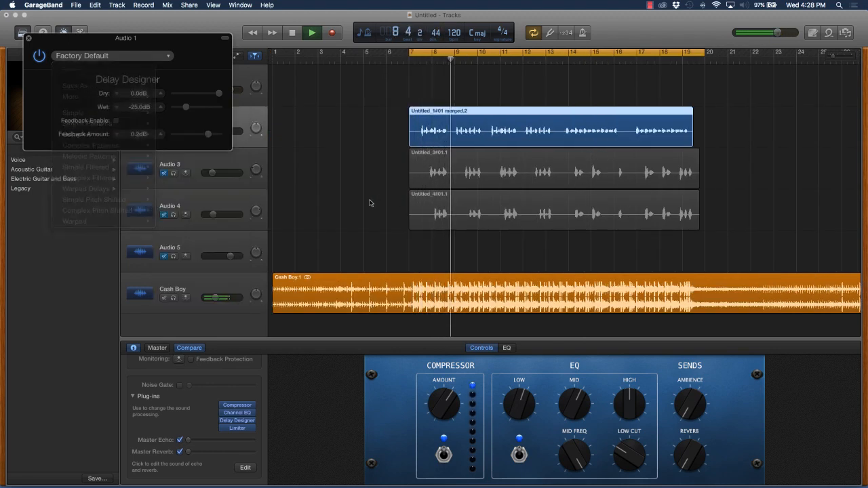
click(126, 55)
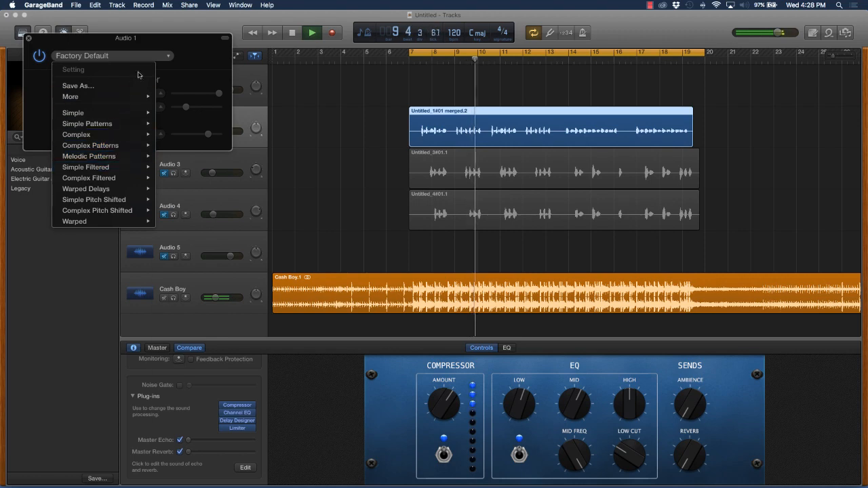
click(178, 73)
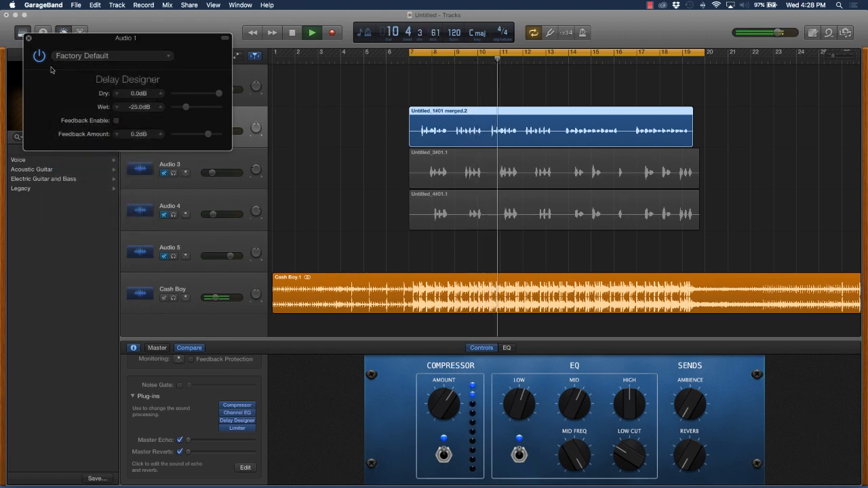
Replace the Delay Designer on Audio 1 with a PlatinumVerb, lower its Wet level slightly, and stop playback
click(248, 421)
mouse_move(253, 423)
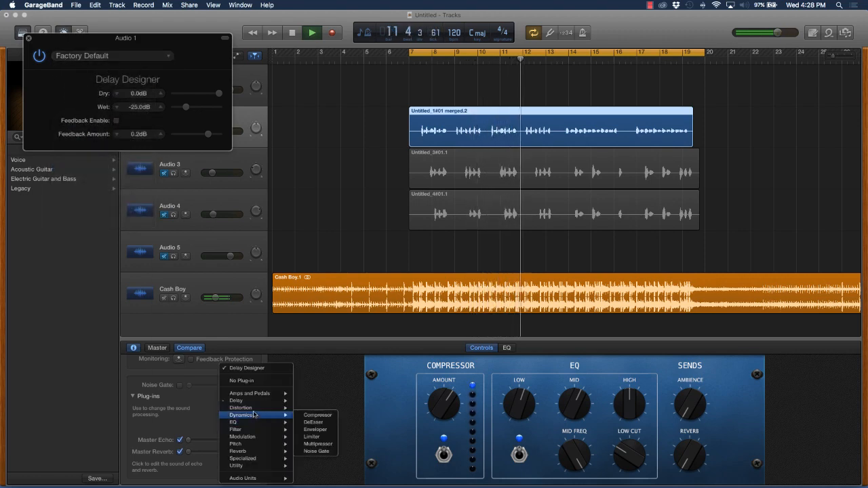
mouse_move(258, 452)
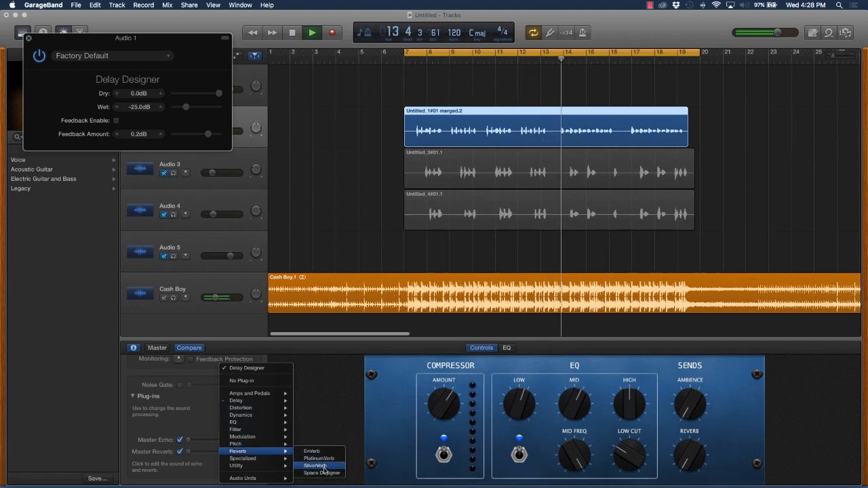
click(319, 459)
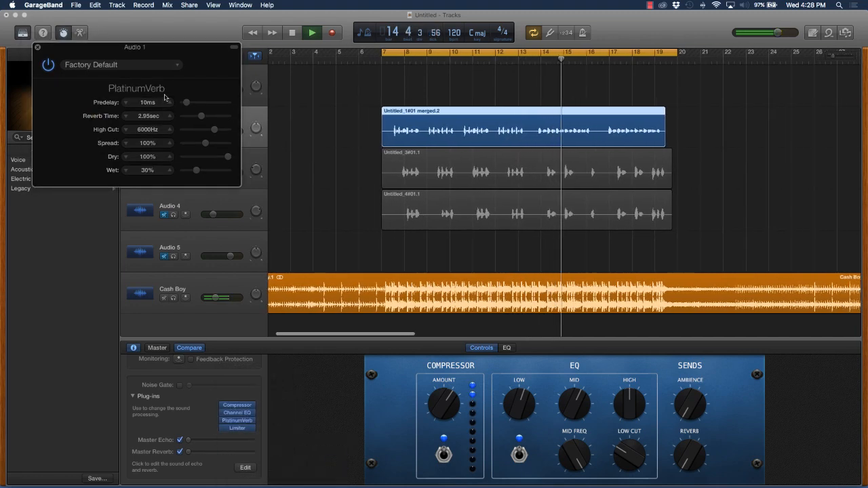
drag(198, 171, 193, 171)
click(38, 48)
key(space)
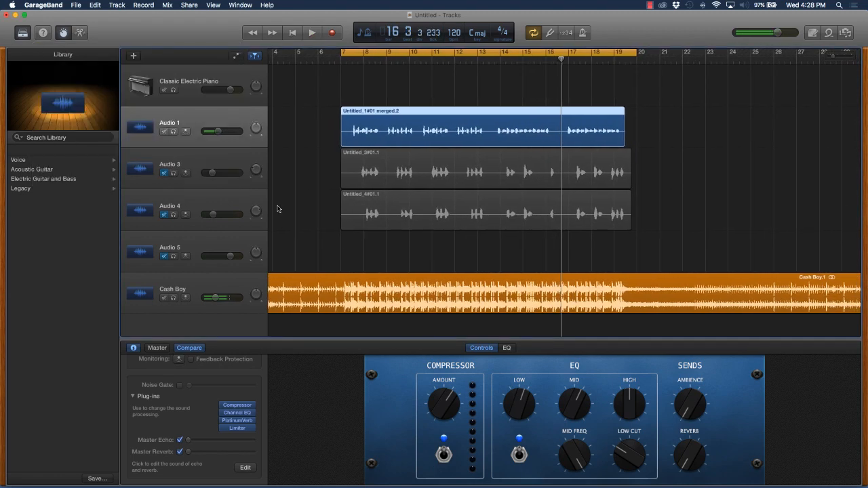
Mute Audio 1 and add two new tracks below it with duplicate settings
click(283, 212)
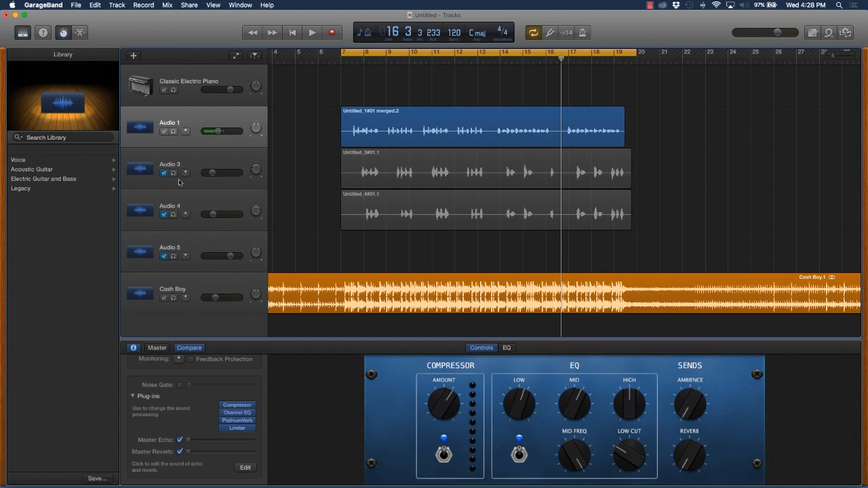
click(213, 144)
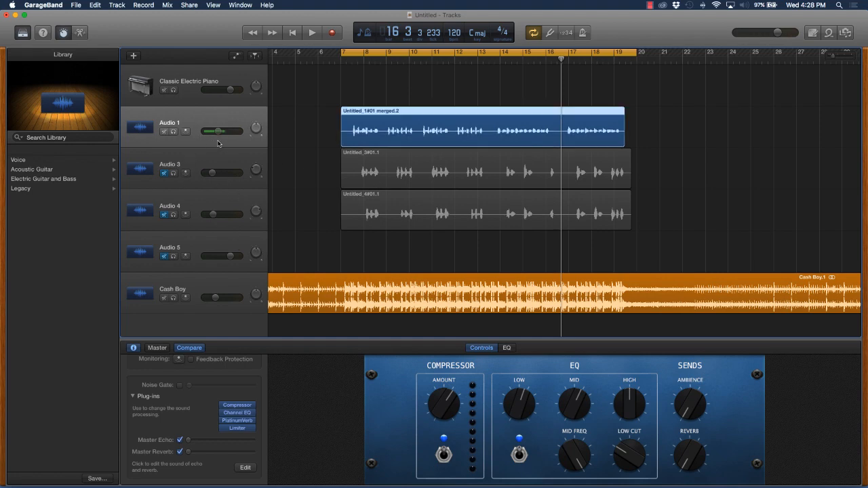
click(164, 133)
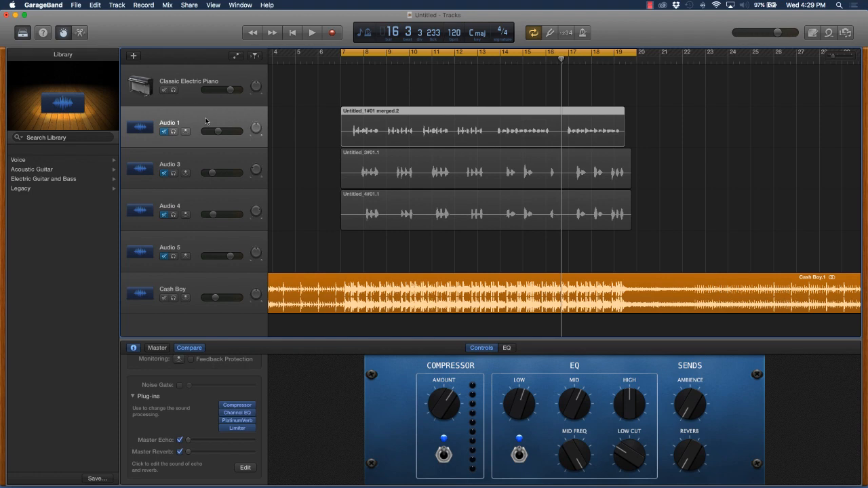
key(super+d)
key(super+d)
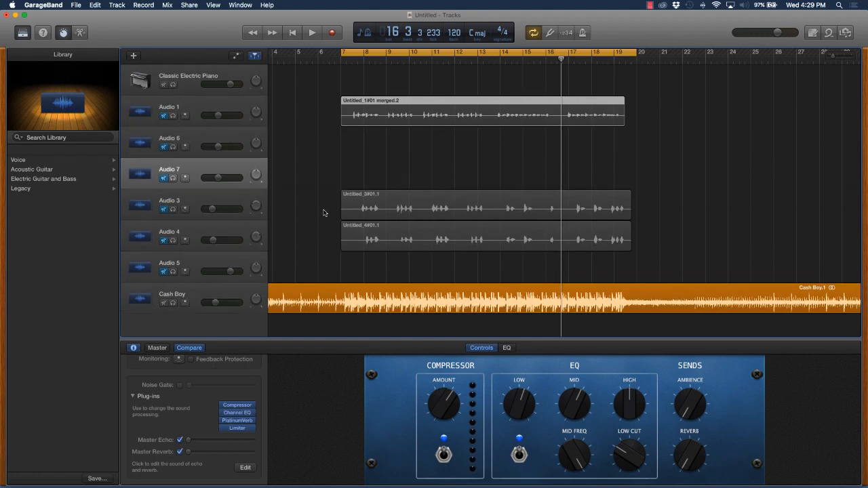
Move the two backing vocal regions up to Audio 6 and Audio 7, and delete the empty tracks Audio 3, Audio 4 and Audio 5
drag(330, 190, 359, 160)
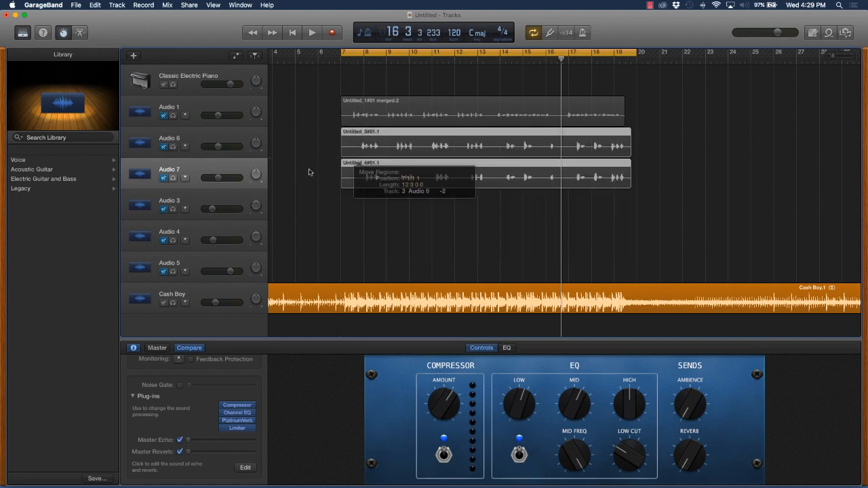
click(191, 202)
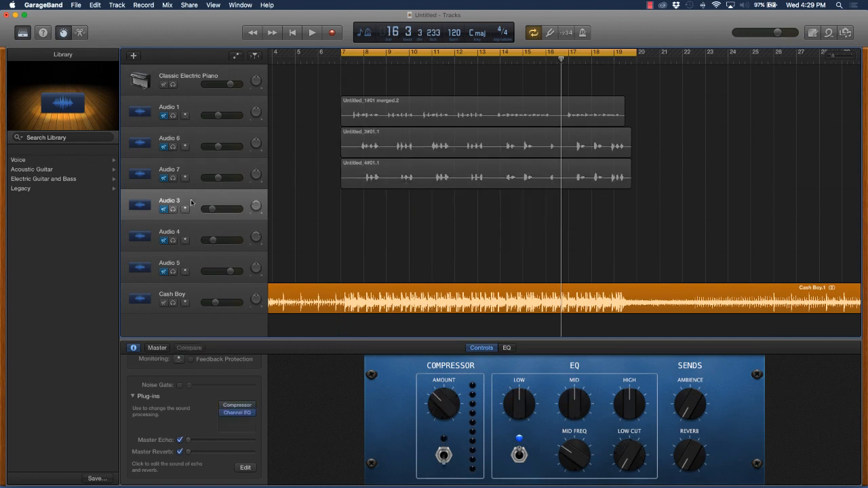
key(super+BackSpace)
key(super+BackSpace)
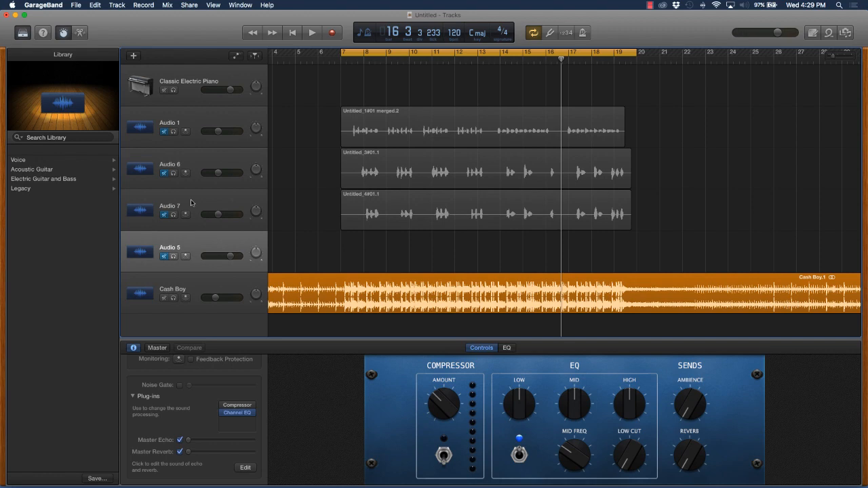
key(super+BackSpace)
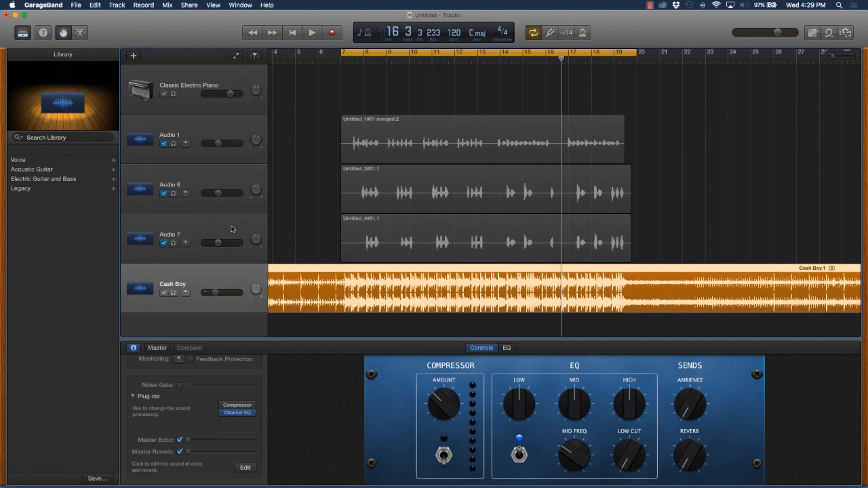
Pan Audio 7 slightly to the right and lower the volumes of Audio 6 and Audio 7
click(232, 228)
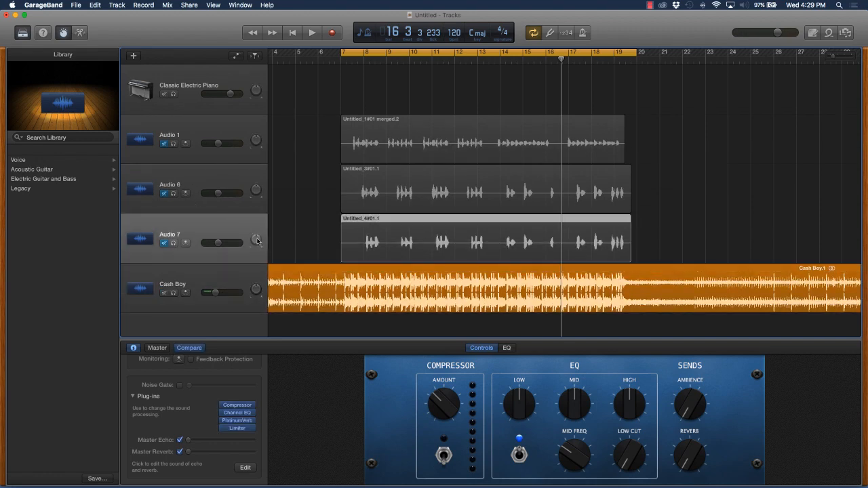
drag(256, 241, 255, 237)
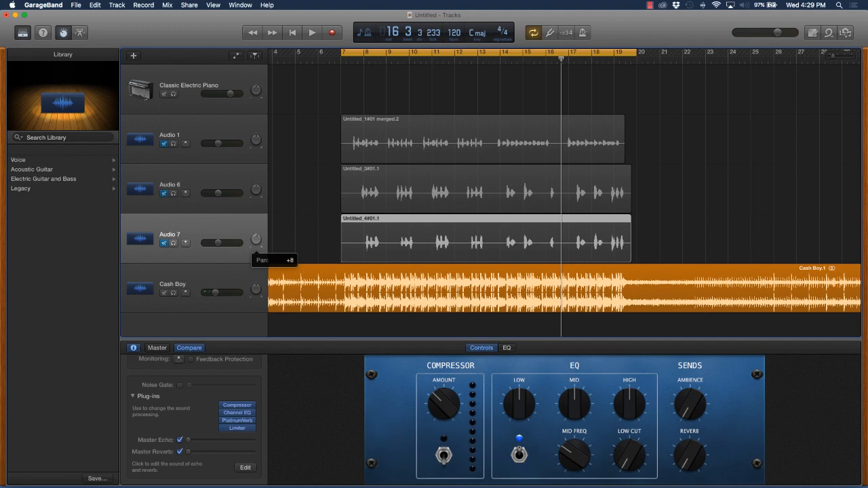
click(256, 189)
drag(218, 194, 210, 193)
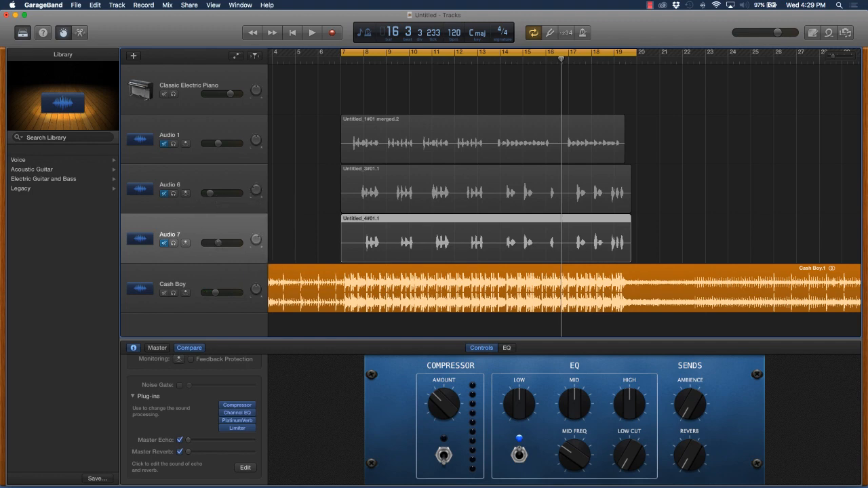
drag(218, 243, 211, 243)
click(323, 218)
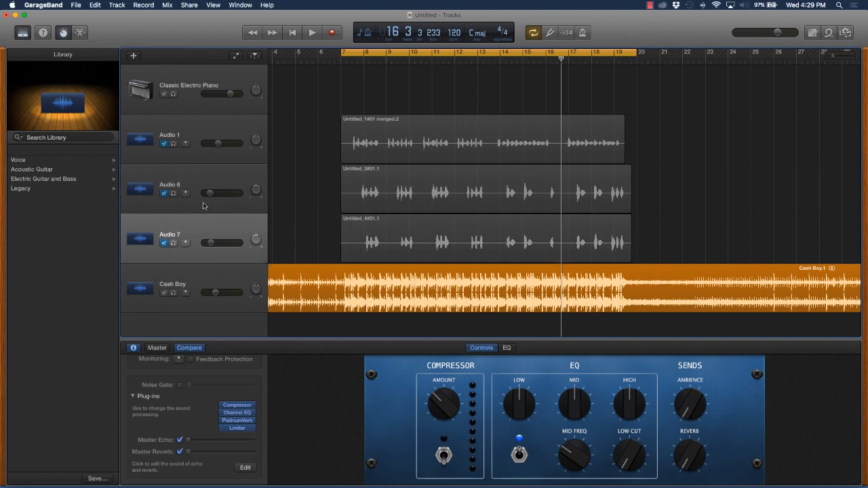
Unmute Audio 1, Audio 6 and Audio 7 and play the mix from the start of the cycle region
click(165, 146)
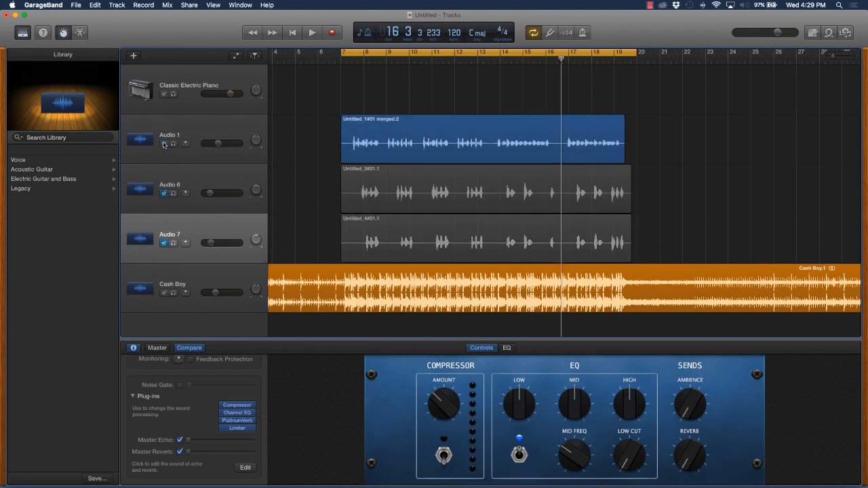
shift+click(165, 219)
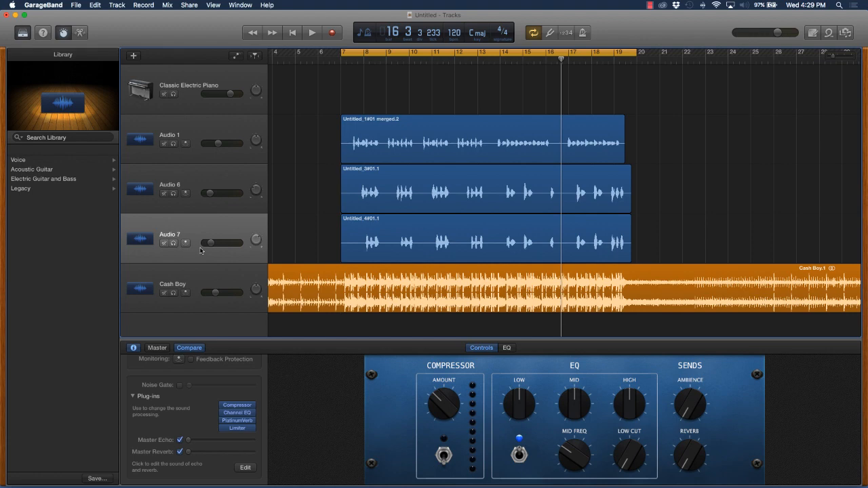
key(Return)
key(space)
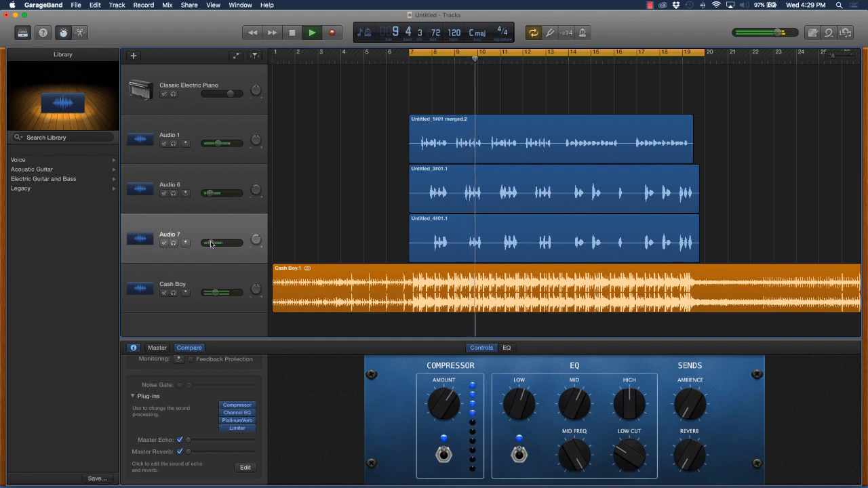
Lower the volume of Audio 7 slightly and Audio 1 to -13.2 dB during playback, and stop playback
drag(211, 244, 209, 243)
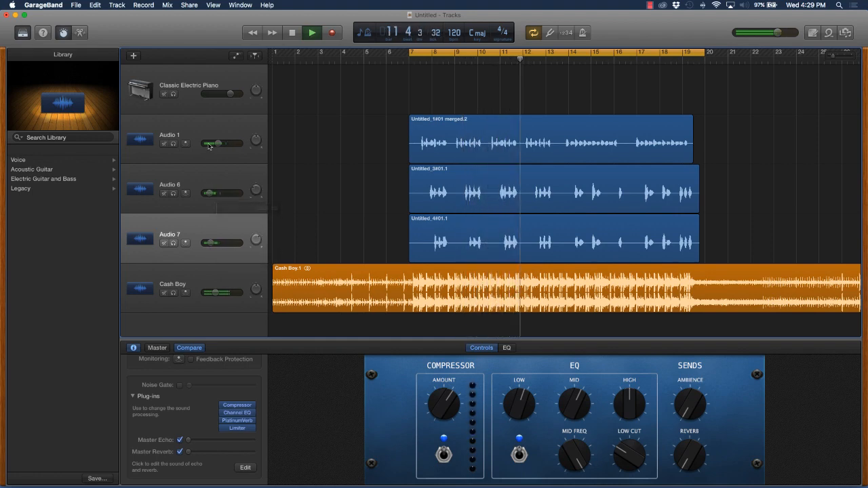
drag(210, 145, 207, 144)
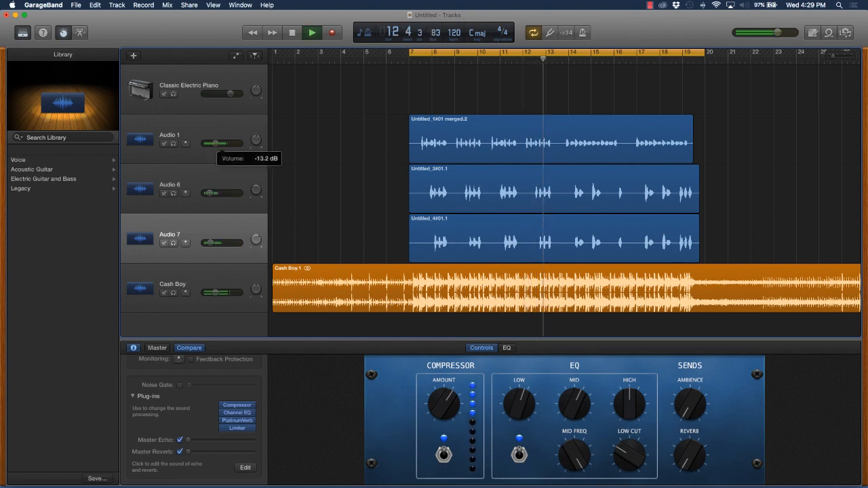
scroll(212, 146, right, 1)
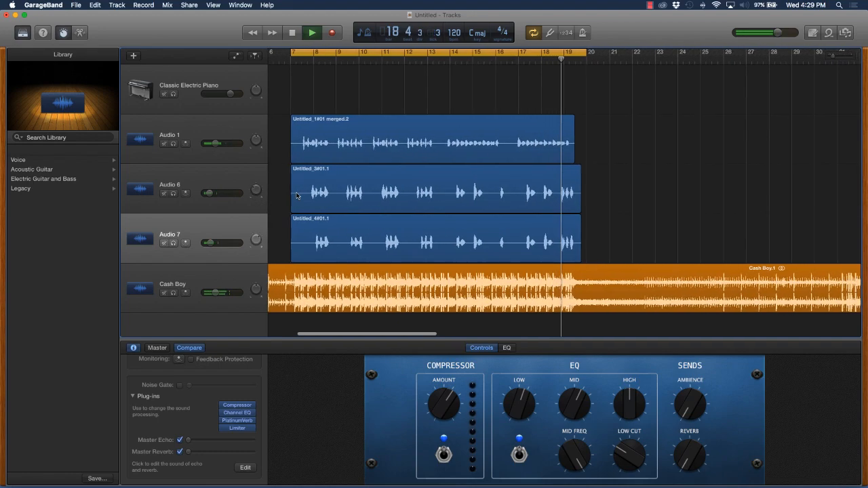
key(space)
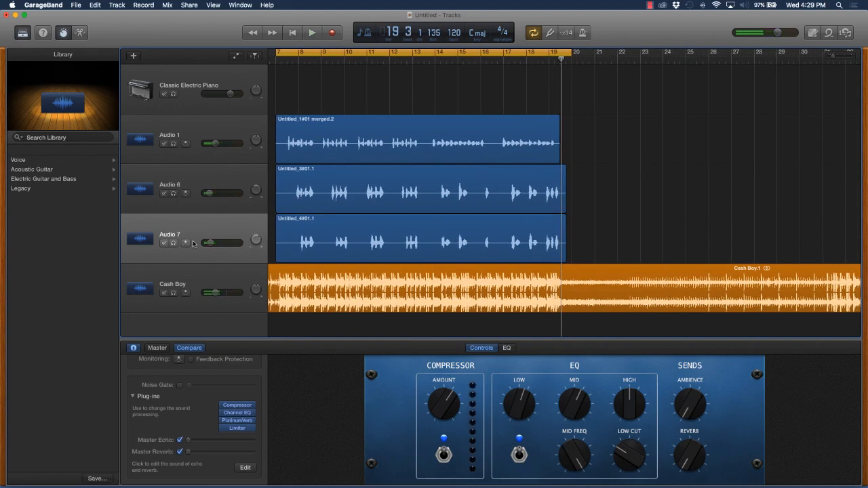
Mute Audio 1, Audio 6 and Audio 7 and turn off the cycle region
drag(163, 144, 160, 248)
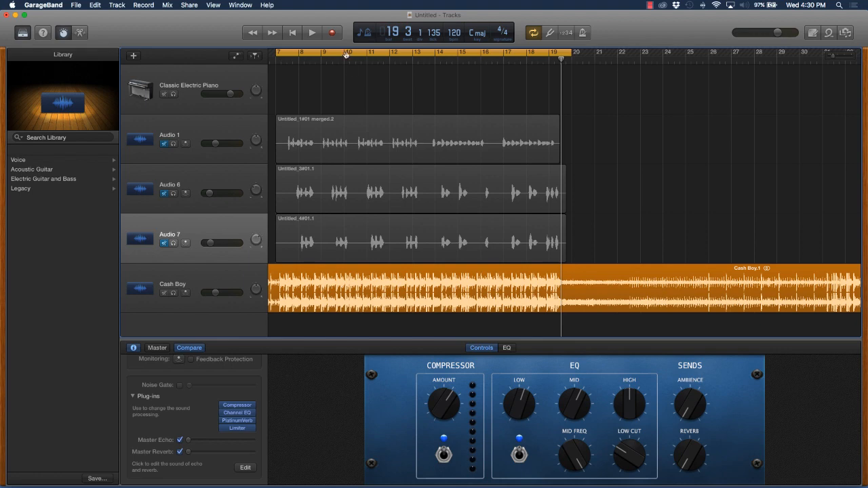
click(347, 54)
scroll(335, 117, left, 5)
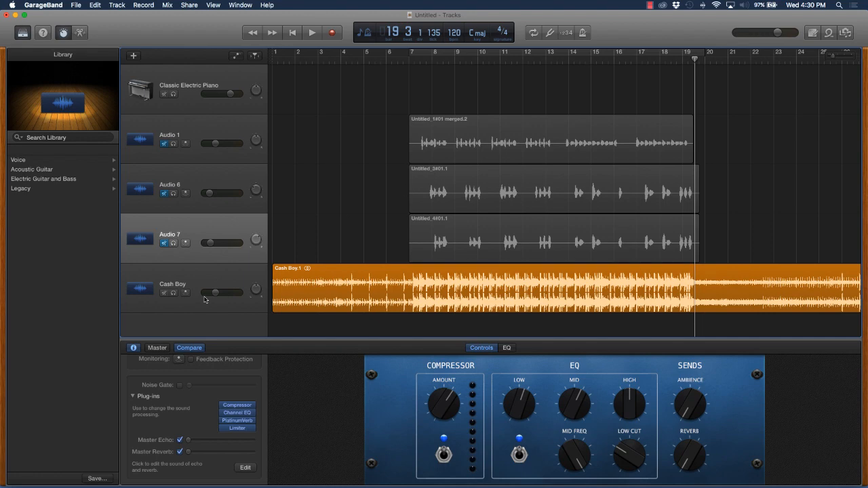
Bypass the Compressor and Channel EQ on Audio 7 and hide the Smart Controls
click(223, 407)
click(223, 413)
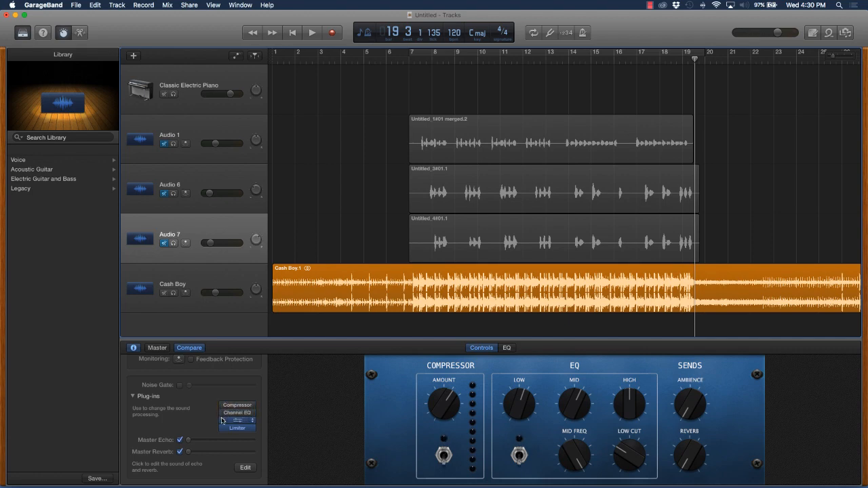
click(134, 347)
click(63, 33)
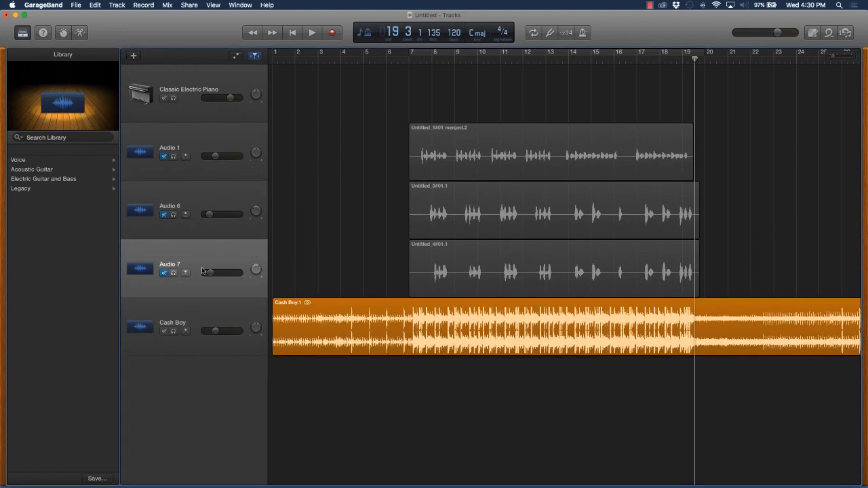
Mute the Cash Boy beat track, unmute Audio 7 and select its vocal region
click(164, 331)
click(164, 273)
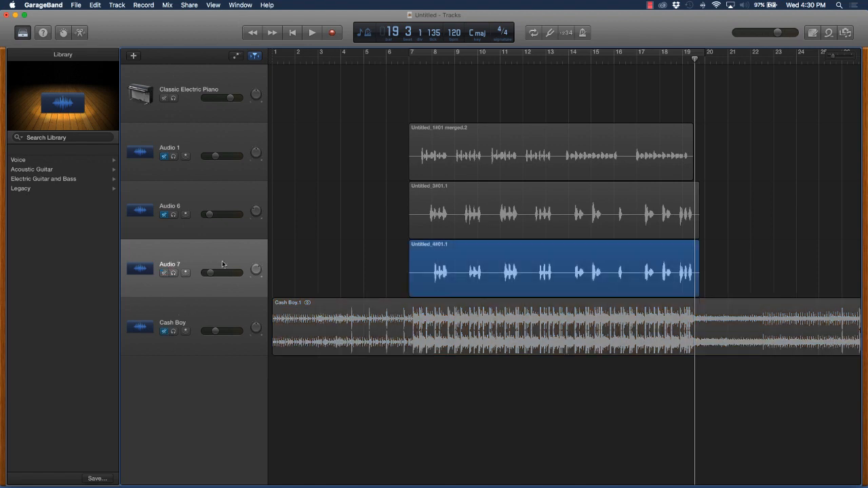
click(495, 247)
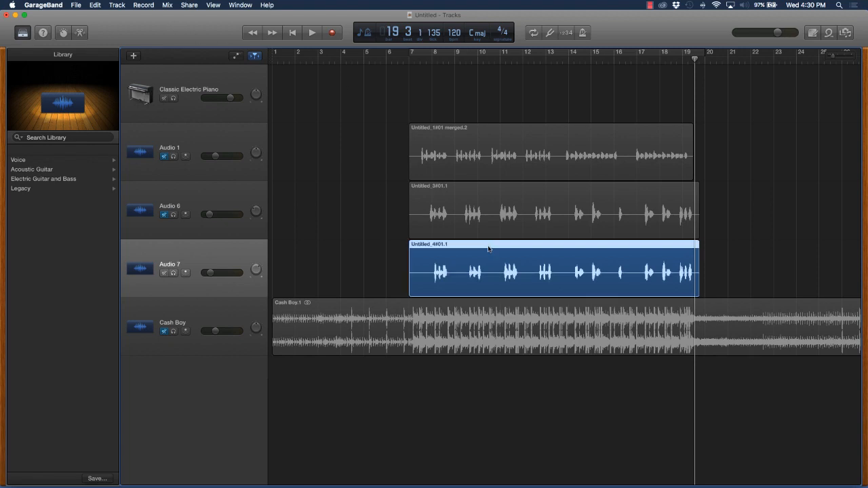
Export the song to the Desktop as an AIFF file with Uncompressed (AIFF) 24-bit quality
click(189, 6)
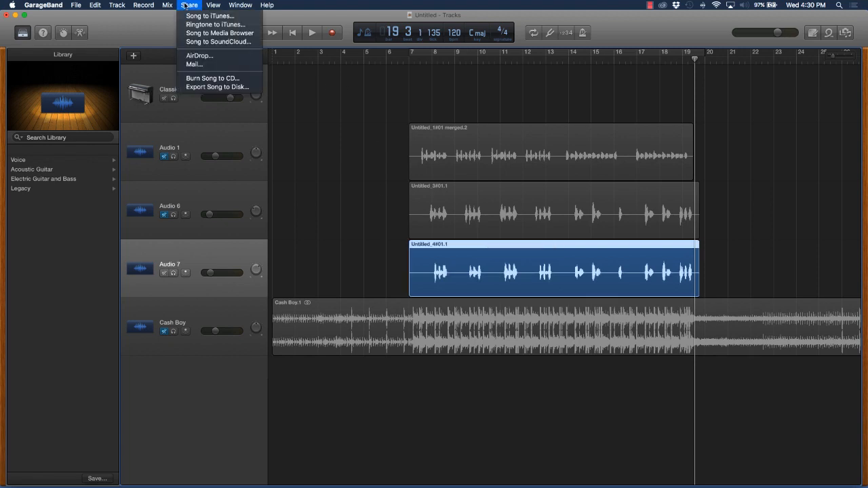
click(202, 88)
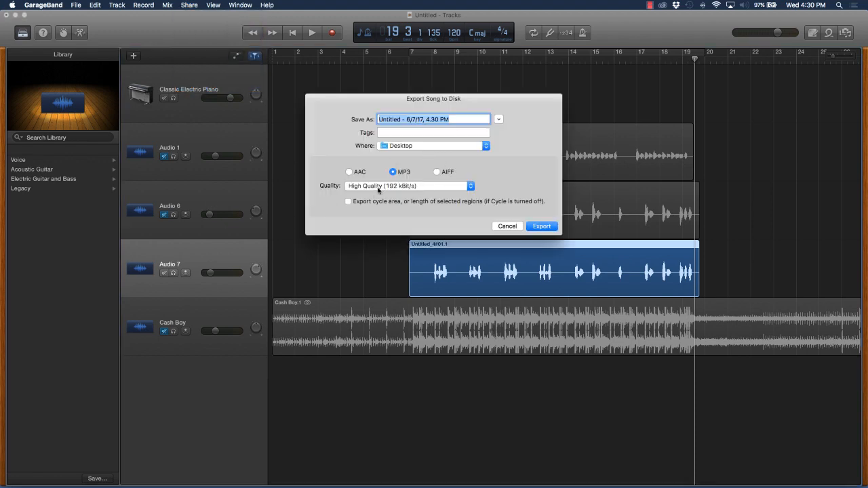
click(435, 173)
click(425, 187)
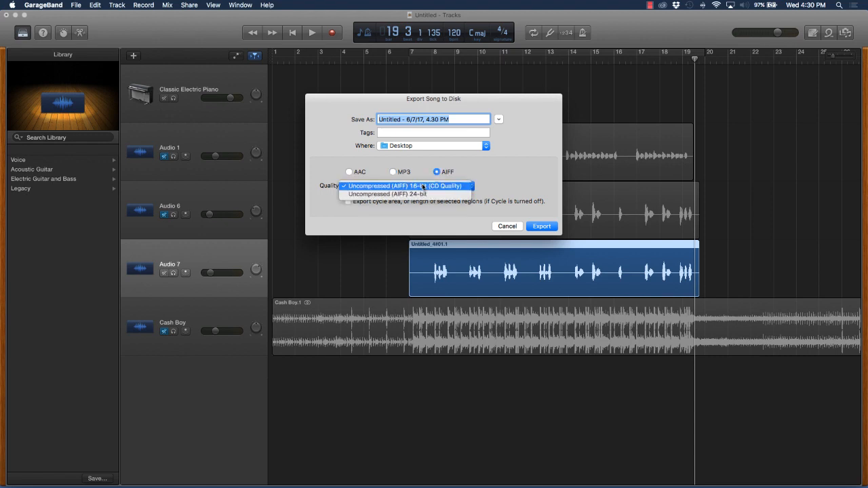
click(420, 196)
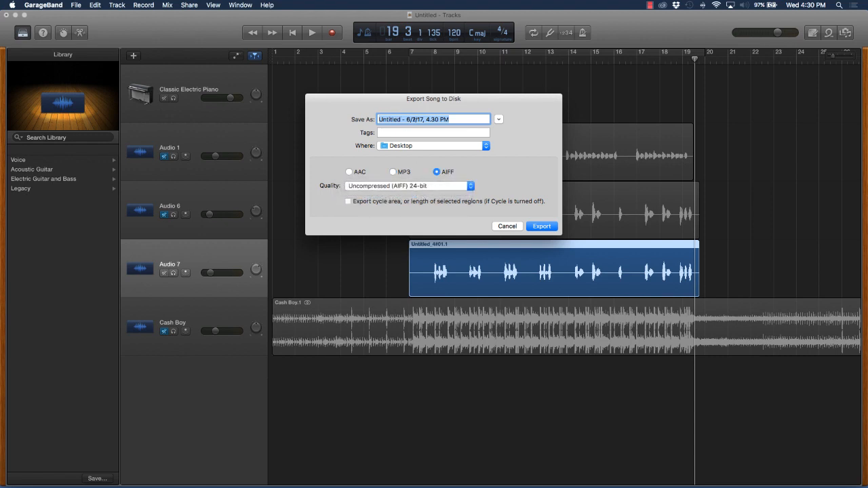
click(542, 226)
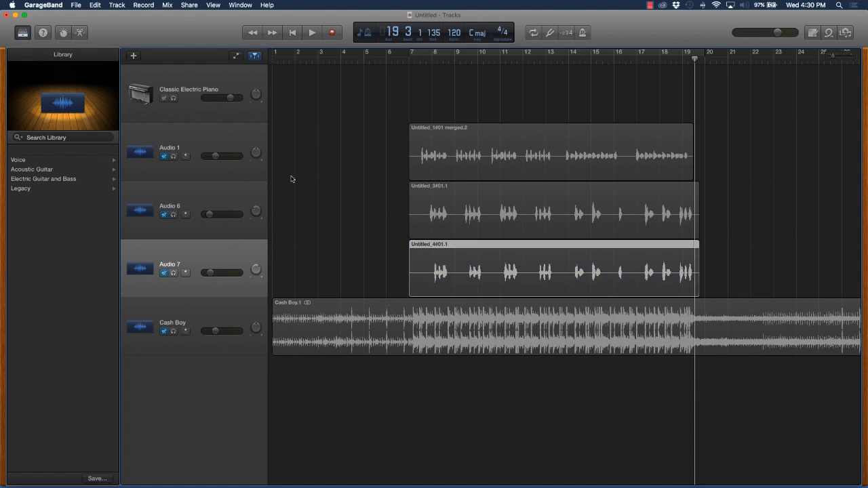
click(190, 5)
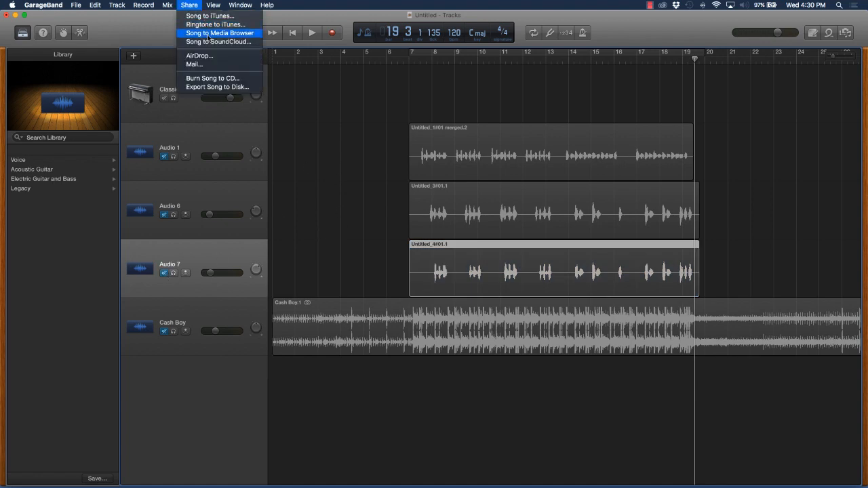
click(213, 87)
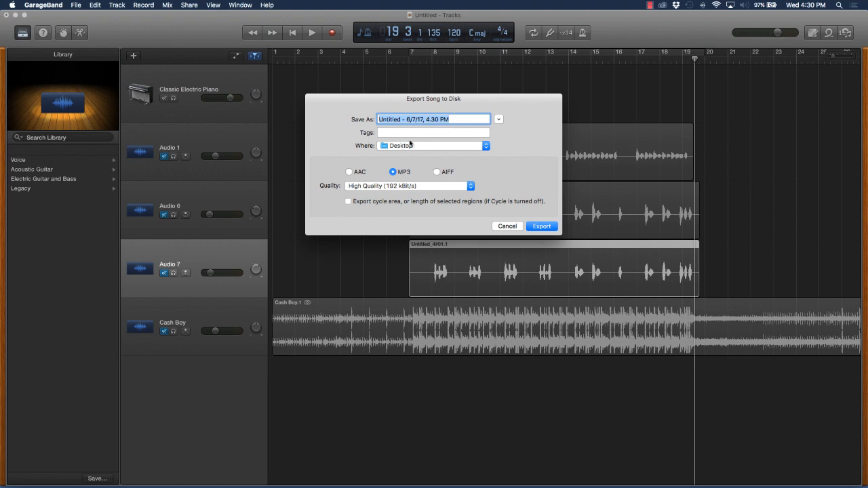
click(437, 172)
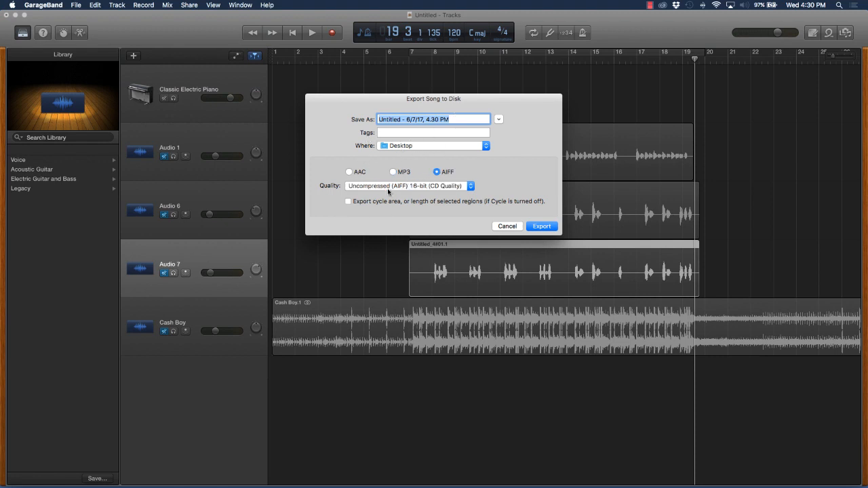
click(395, 188)
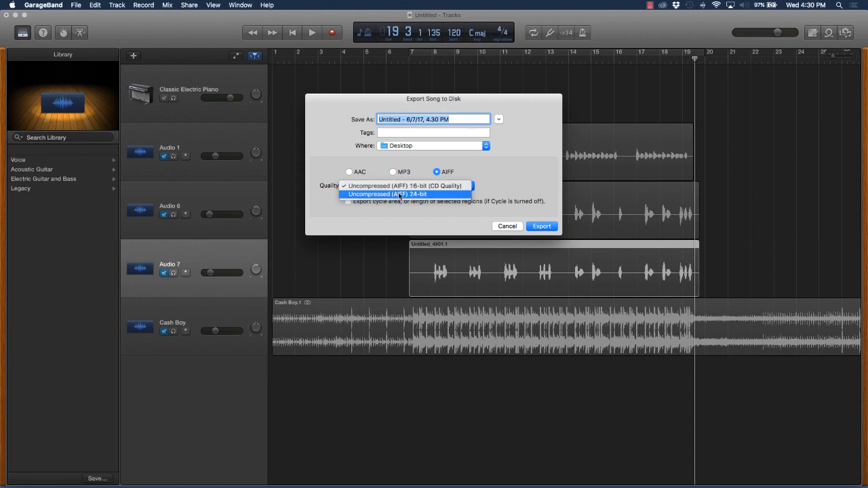
click(399, 195)
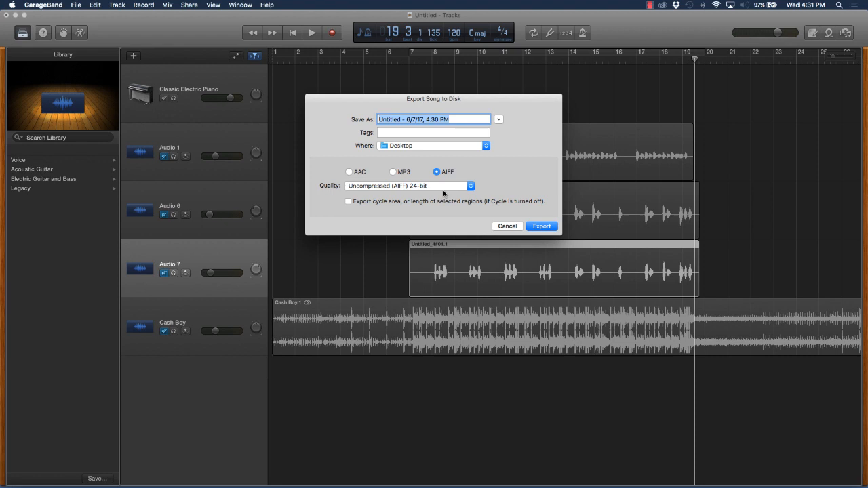
click(424, 187)
click(424, 178)
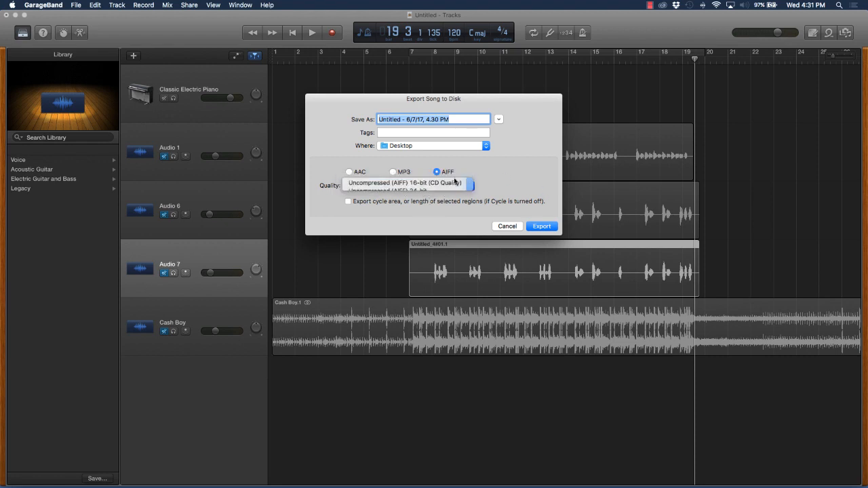
click(426, 188)
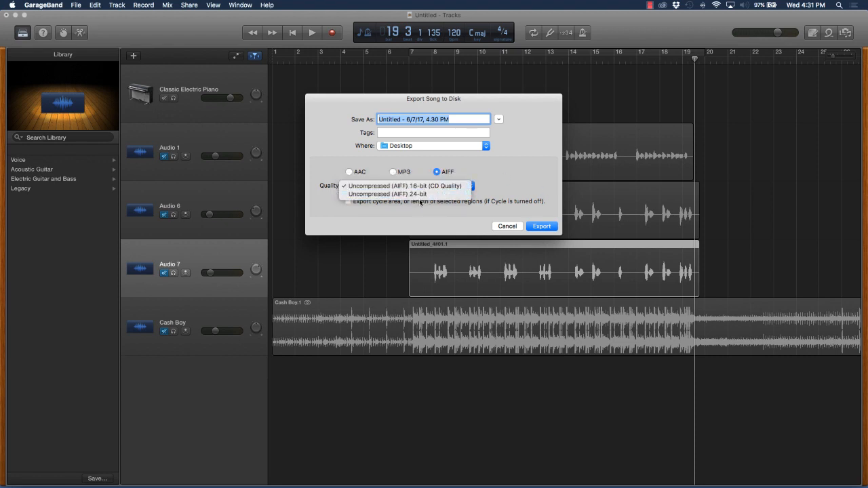
click(422, 197)
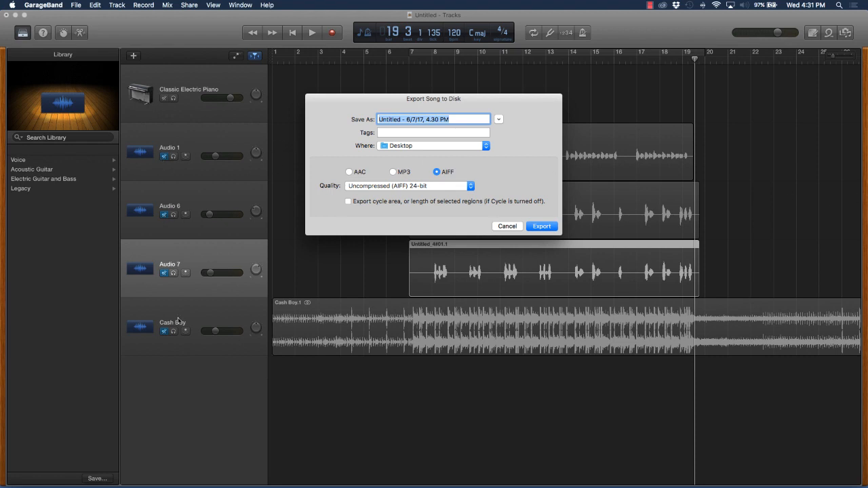
click(507, 227)
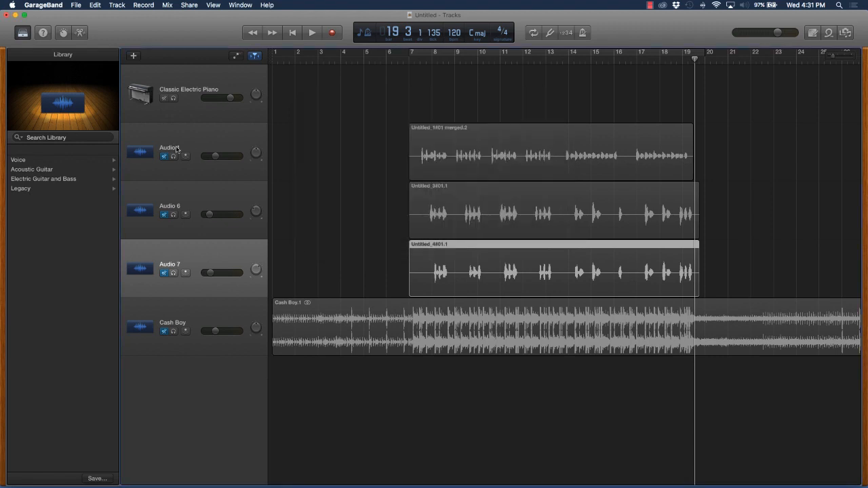
Rename the Audio 1 track as Main Vox
click(179, 149)
double_click(178, 147)
text(Main Vox)
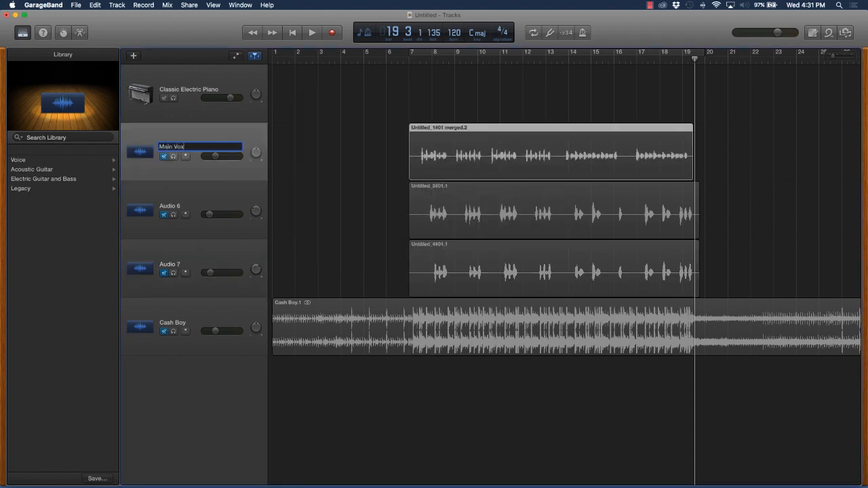
Rename the Audio 6 track as Ad Vox A and the Audio 7 track as Ad Vox B
click(175, 206)
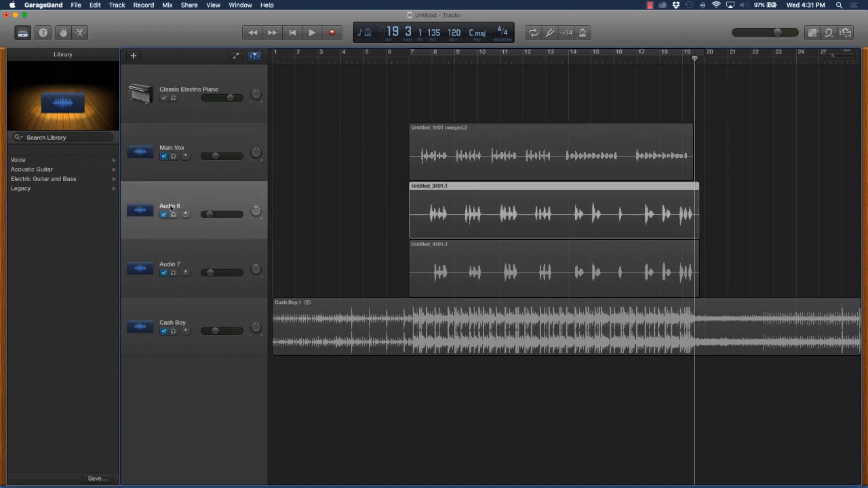
double_click(172, 207)
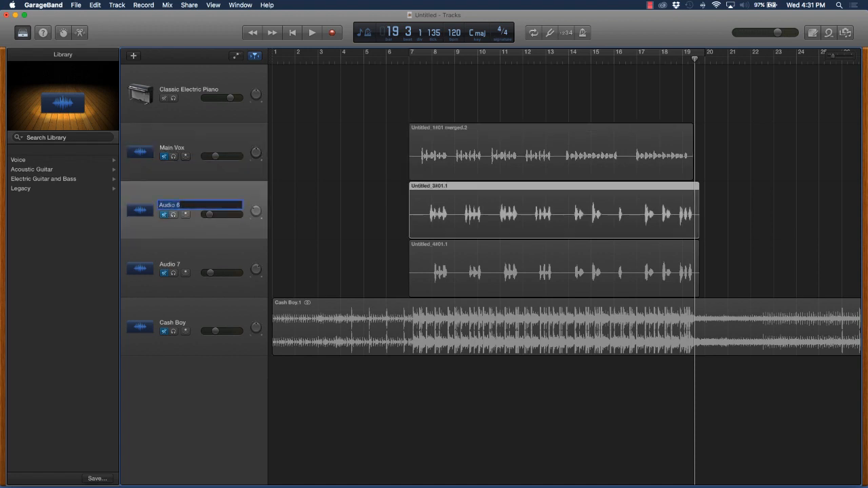
text(A)
triple_click(181, 204)
key(super+c)
double_click(170, 264)
key(super+v)
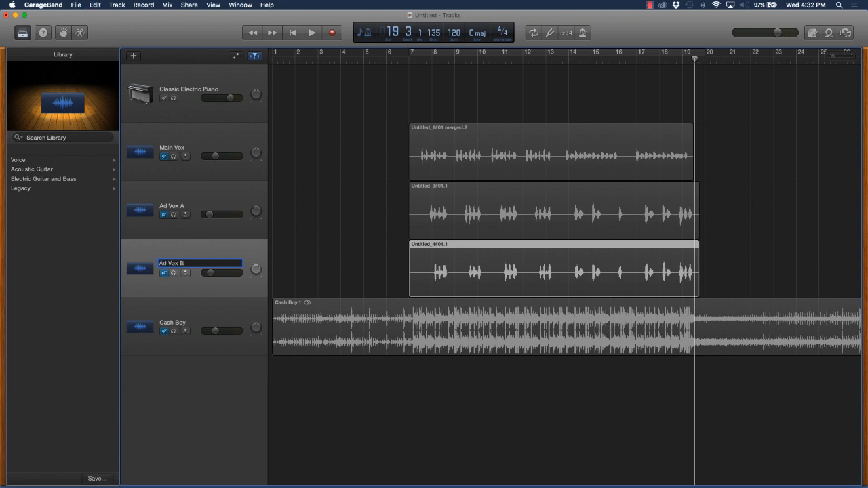
click(313, 241)
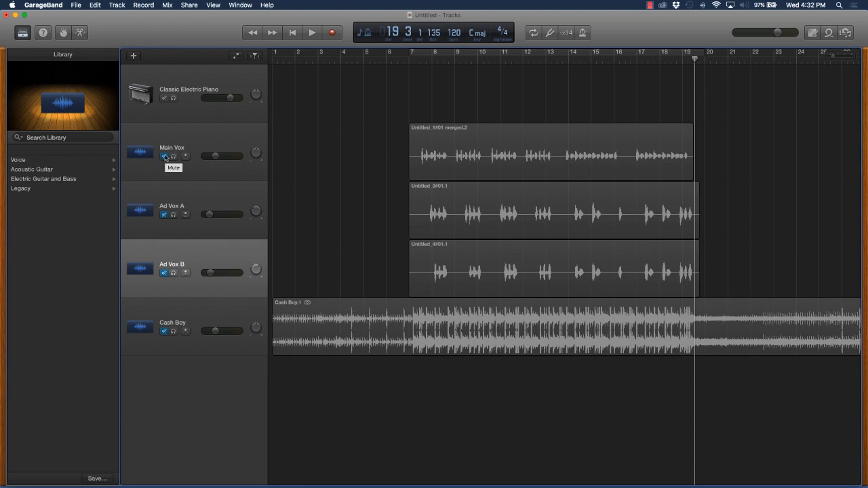
Unmute Main Vox, Ad Vox A and Cash Boy with Ad Vox B kept muted, and select the Cash Boy region
key(super+a)
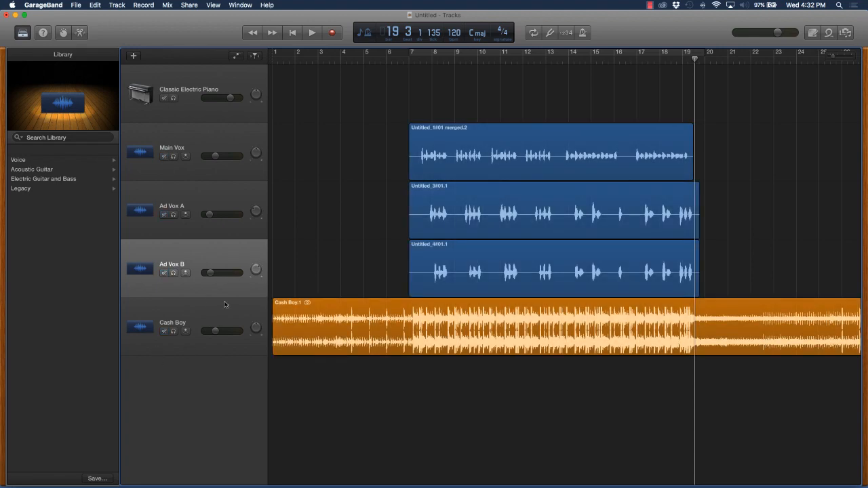
click(165, 273)
scroll(713, 252, right, 10)
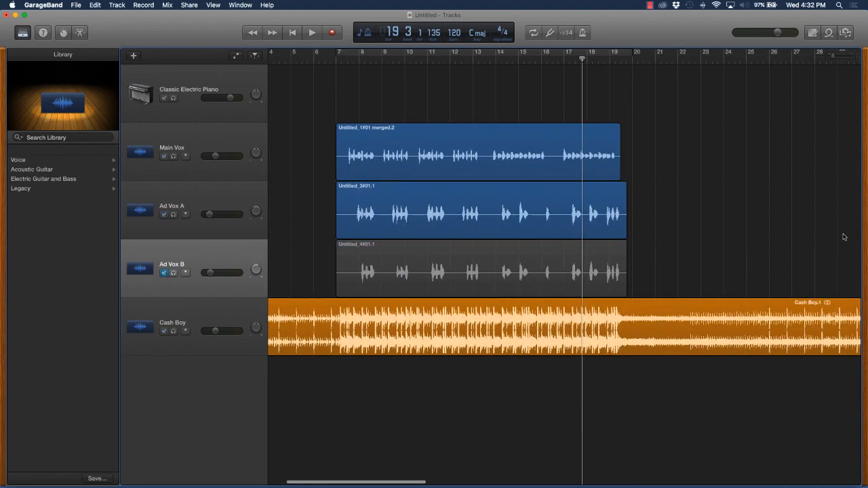
scroll(818, 234, right, 4)
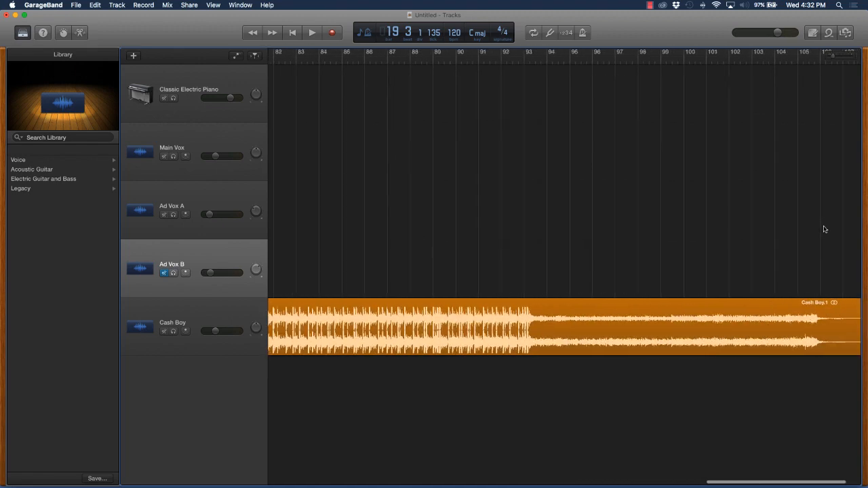
scroll(809, 229, left, 12)
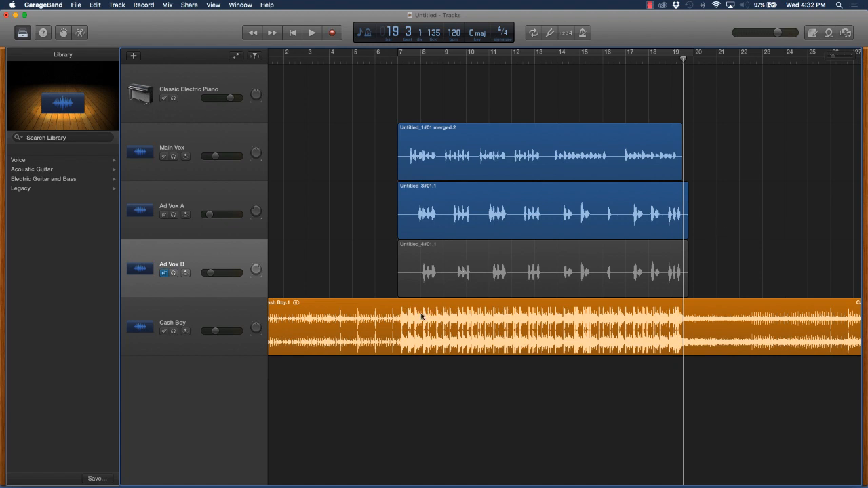
click(421, 315)
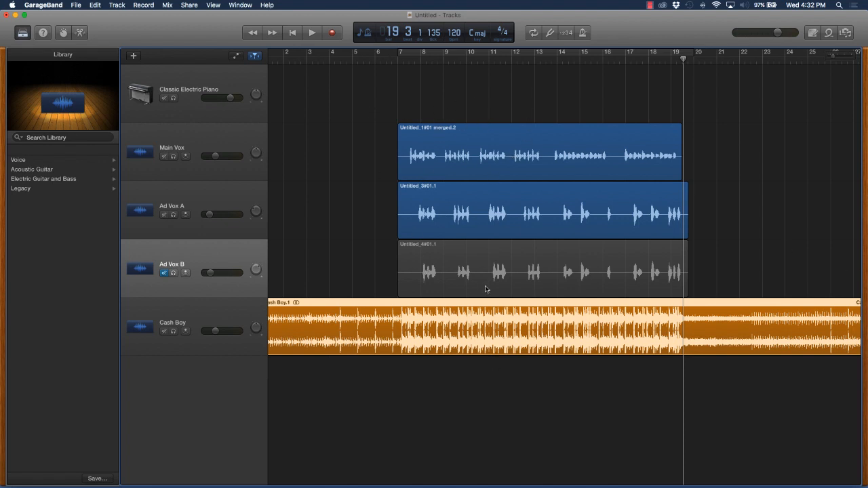
Play the beat from around bar 43 to locate the start of its next hook section
drag(835, 57, 829, 57)
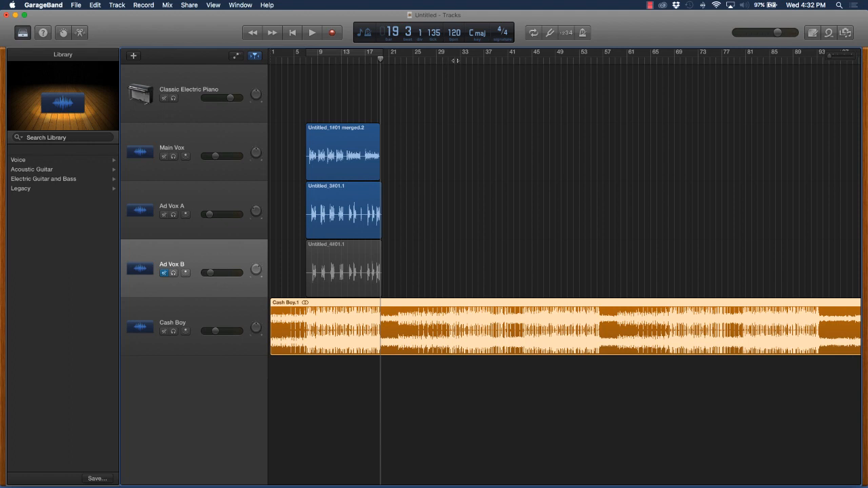
click(507, 61)
key(space)
click(522, 61)
key(space)
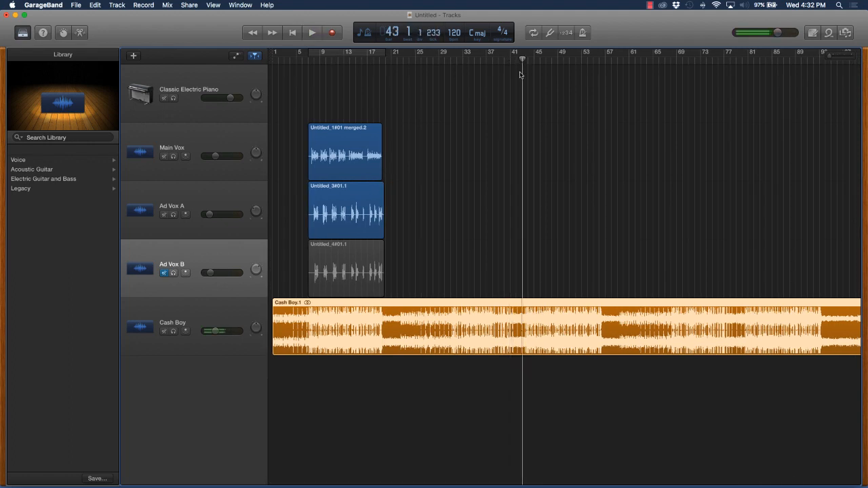
key(space)
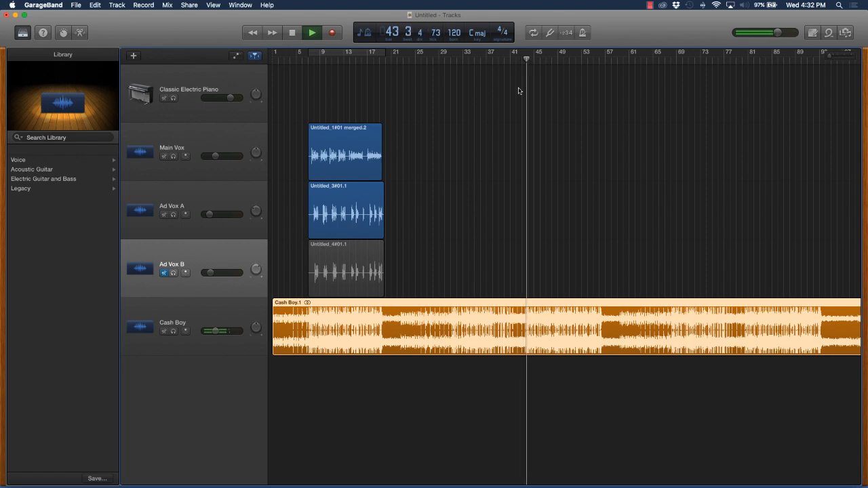
key(space)
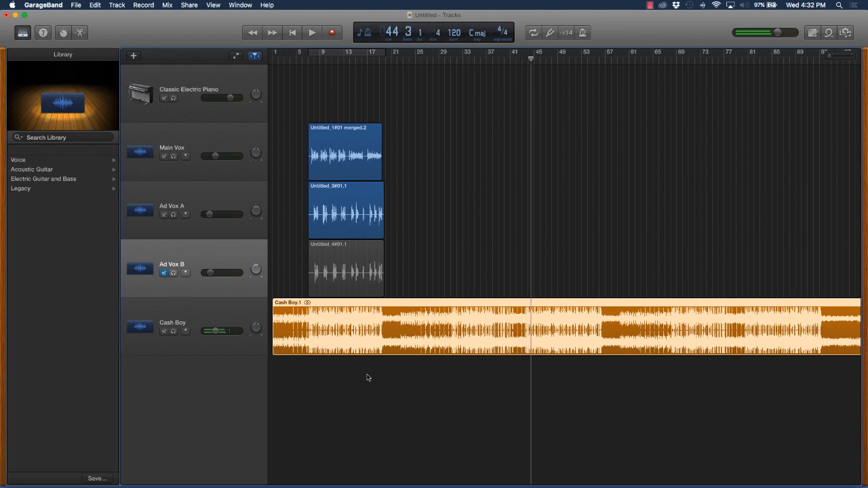
Copy the regions on Main Vox, Ad Vox A and Ad Vox B and paste them at bar 43
drag(837, 59, 833, 58)
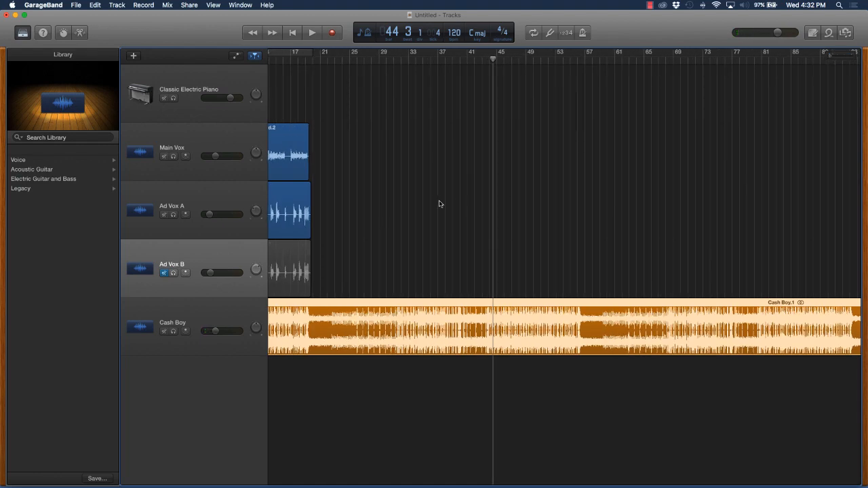
scroll(434, 201, left, 5)
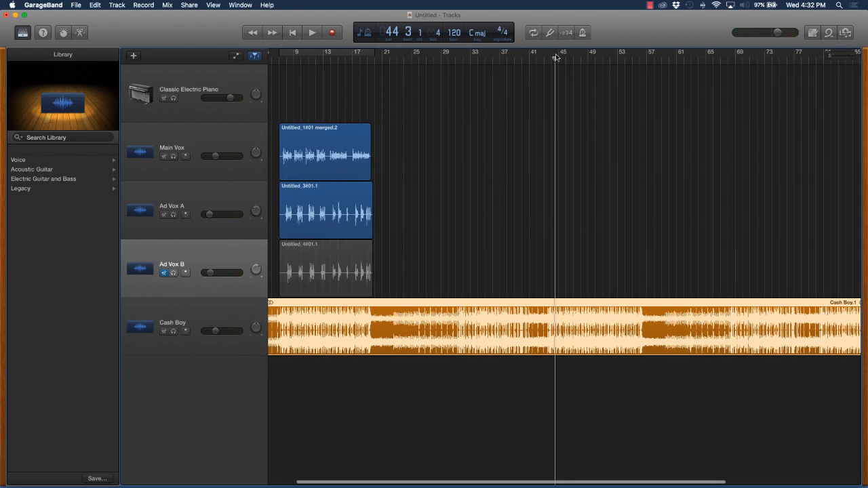
drag(555, 59, 544, 60)
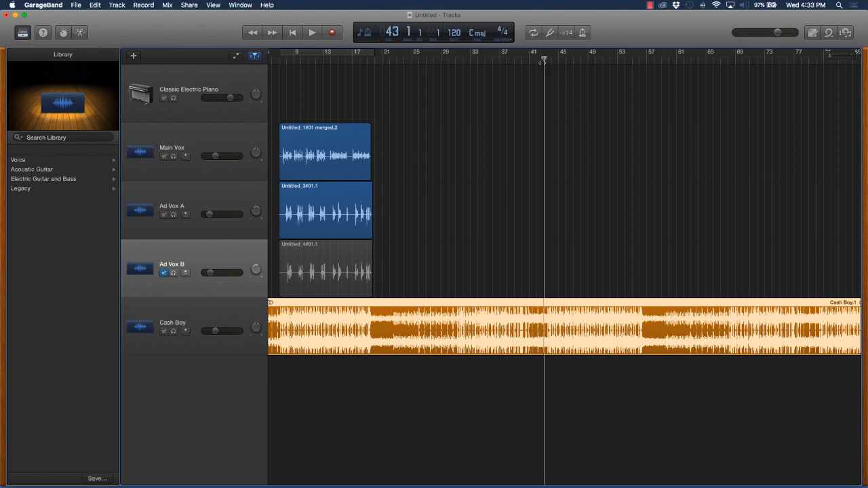
drag(384, 143, 371, 244)
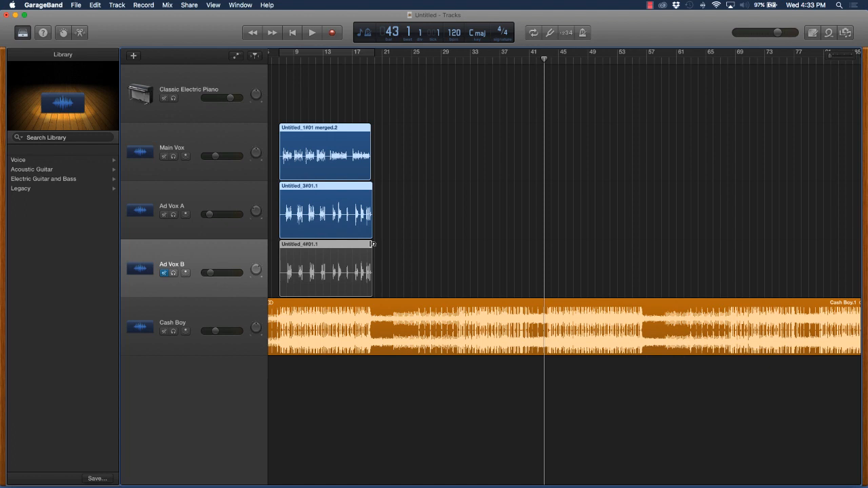
key(super+v)
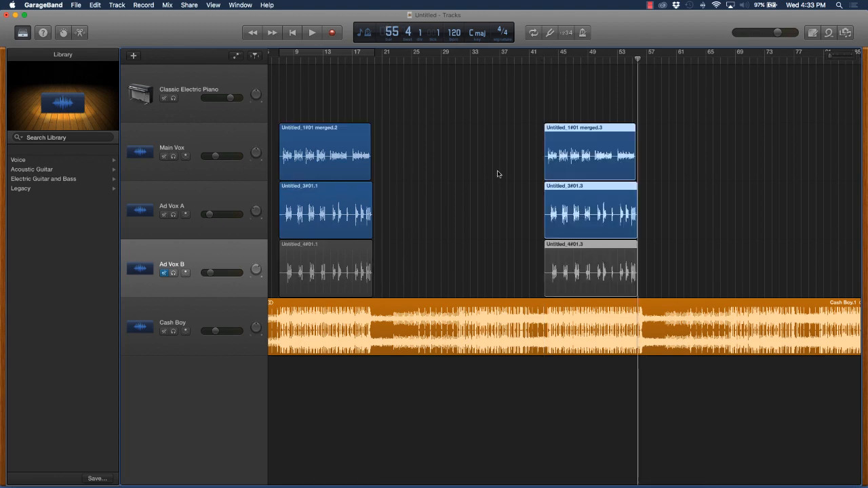
Play the pasted vocals against the beat and move the three regions to bar 43 beat 3
click(538, 61)
key(space)
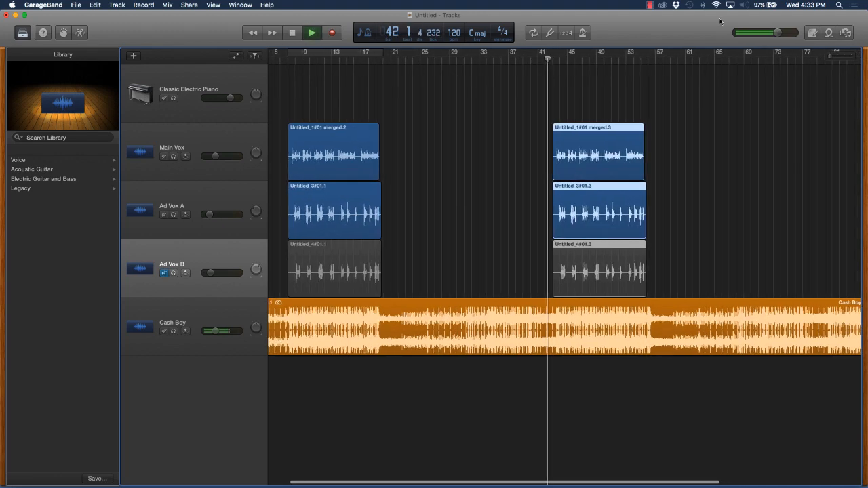
drag(832, 57, 838, 57)
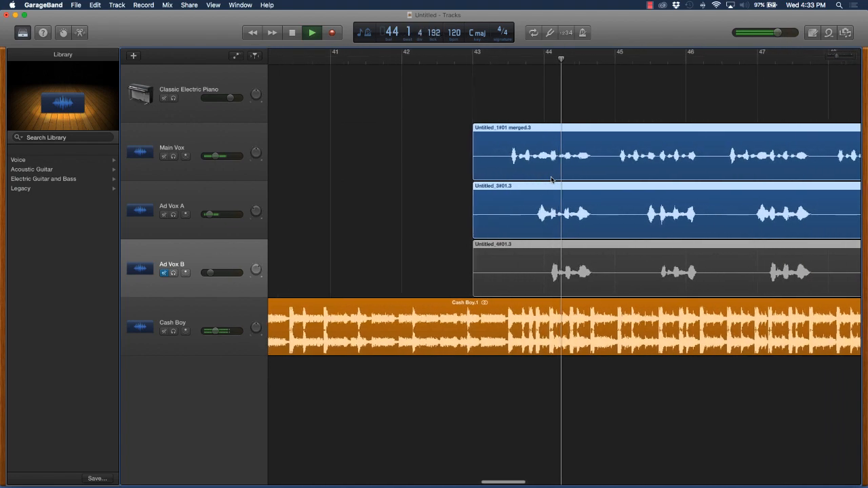
key(space)
drag(491, 150, 527, 146)
Audition the vocals from bar 43 beat 3 and shift the three pasted regions to bar 44
click(500, 60)
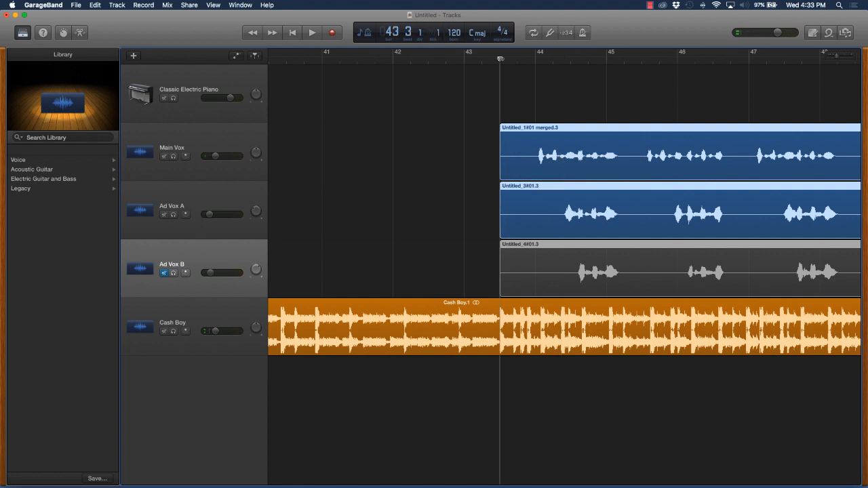
key(space)
key(space)
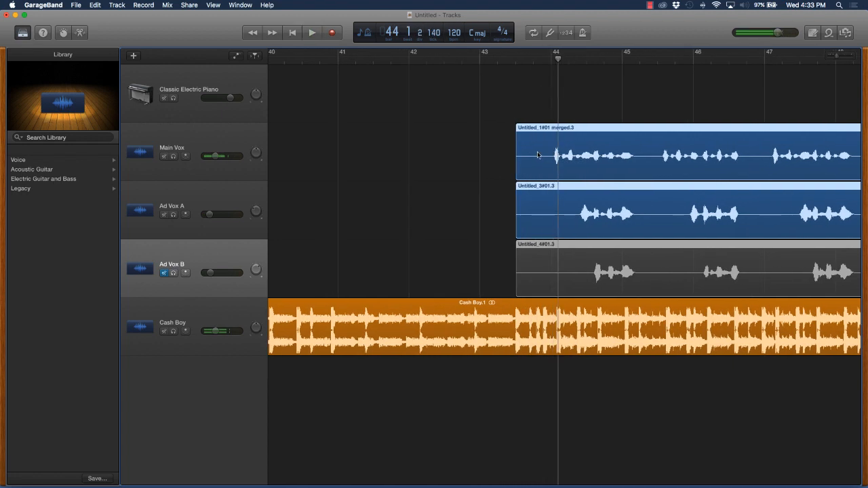
mouse_move(554, 152)
mouse_down()
mouse_move(572, 152)
mouse_move(568, 146)
mouse_up()
Check the vocal timing against the beat and shift the three pasted regions back to bar 43 beat 4
click(527, 60)
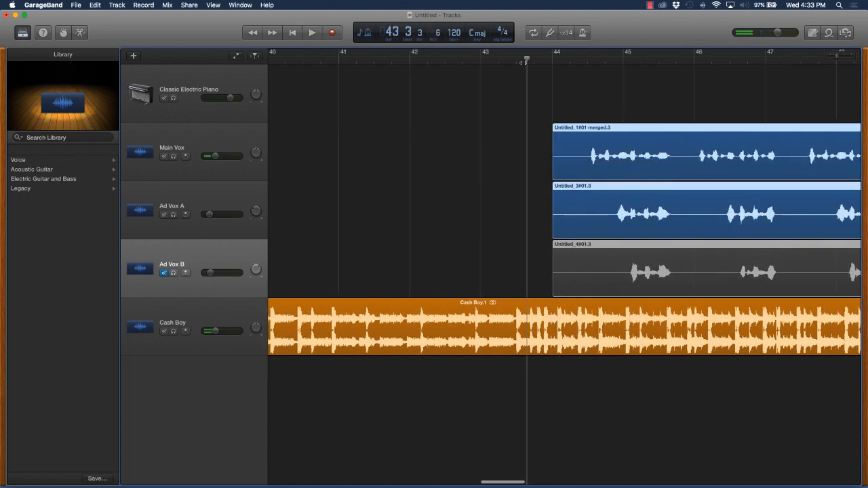
key(space)
scroll(528, 127, right, 5)
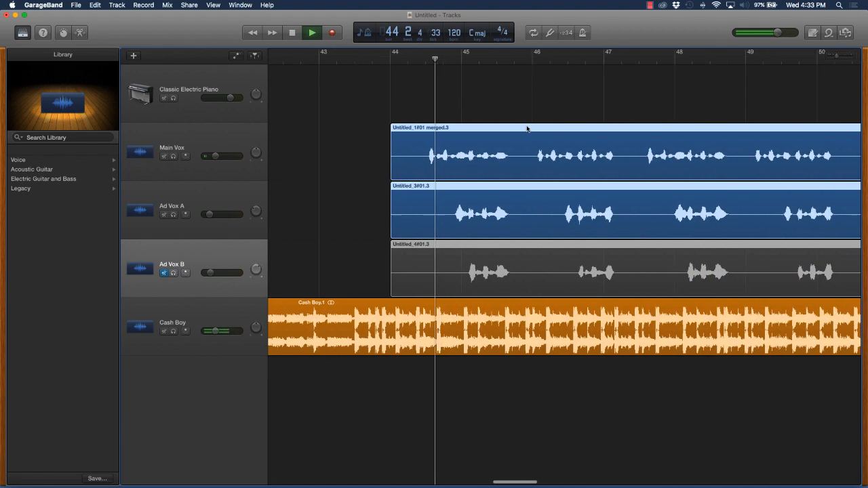
key(space)
drag(462, 149, 444, 149)
Play the passage again and nudge the three pasted vocal regions forward to position 43 4 3 1
click(346, 64)
key(space)
scroll(411, 113, left, 3)
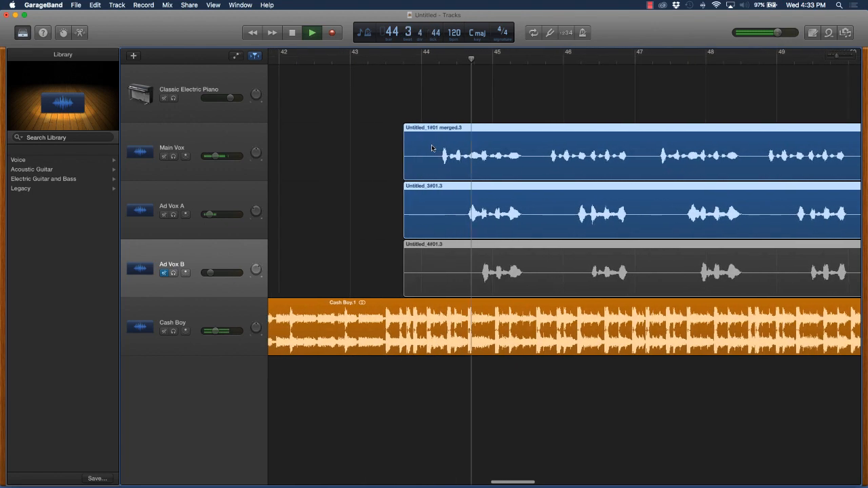
key(space)
drag(430, 146, 438, 146)
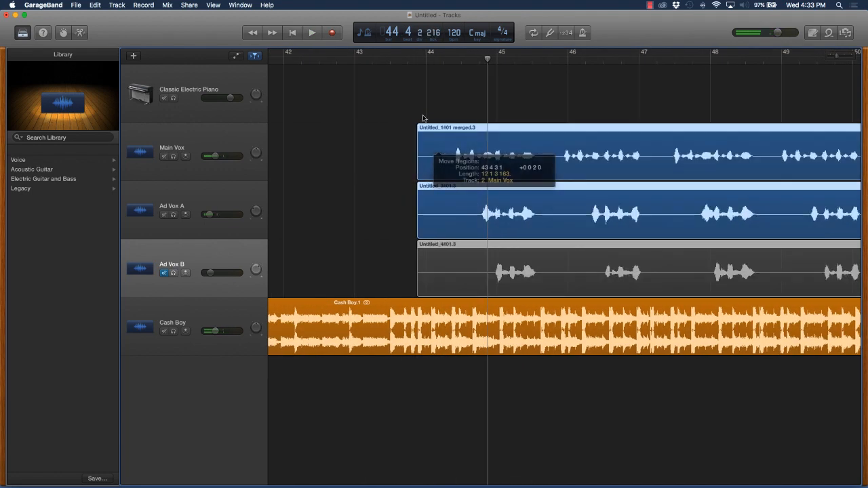
Nudge the three pasted vocal regions to position 43 4 4 1 and check their timing by playing before and after
click(397, 61)
key(space)
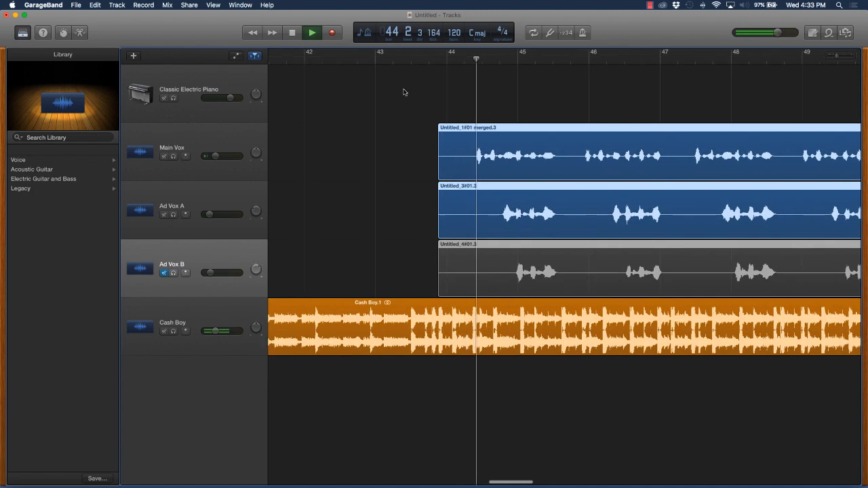
key(space)
drag(475, 144, 479, 144)
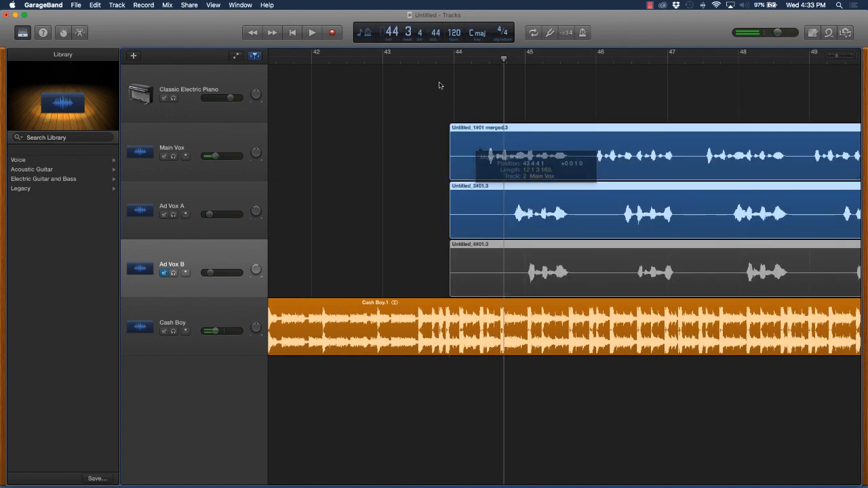
click(447, 59)
key(space)
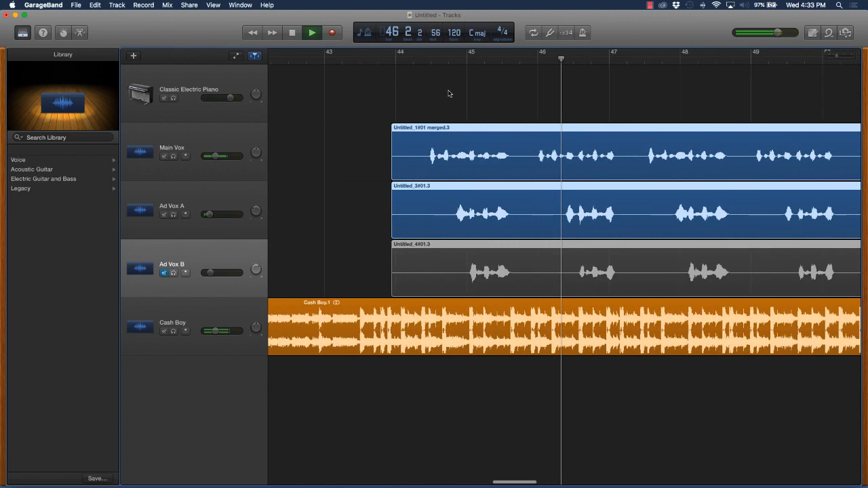
key(space)
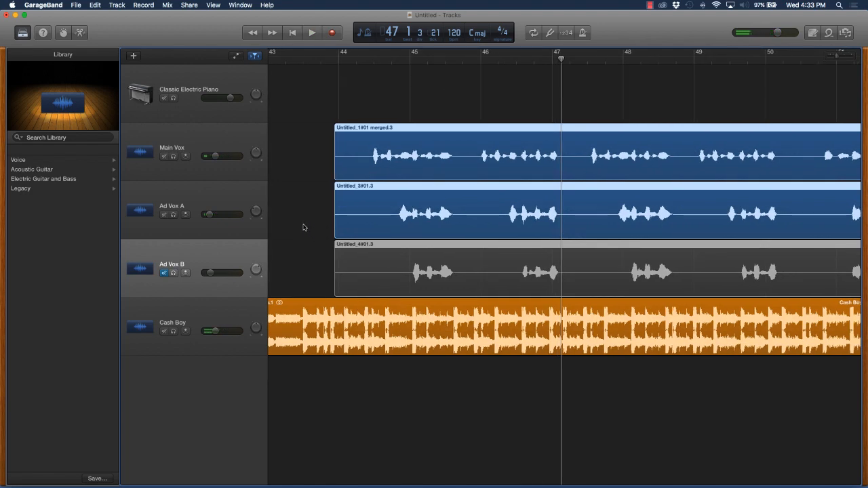
Select the Cash Boy beat region and move the playhead to bar 35
drag(837, 55, 823, 58)
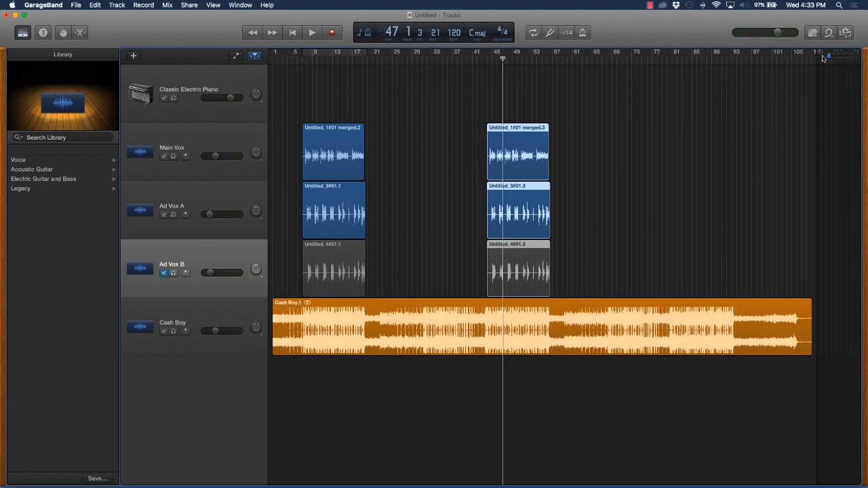
click(350, 334)
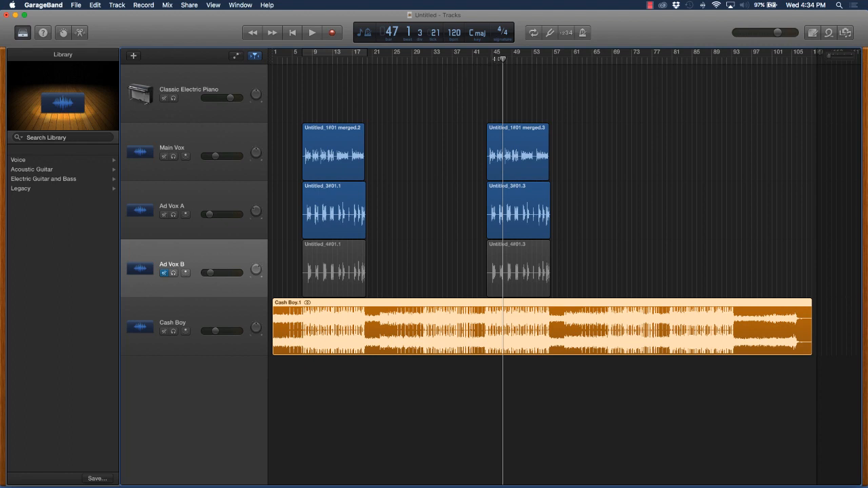
drag(504, 60, 442, 61)
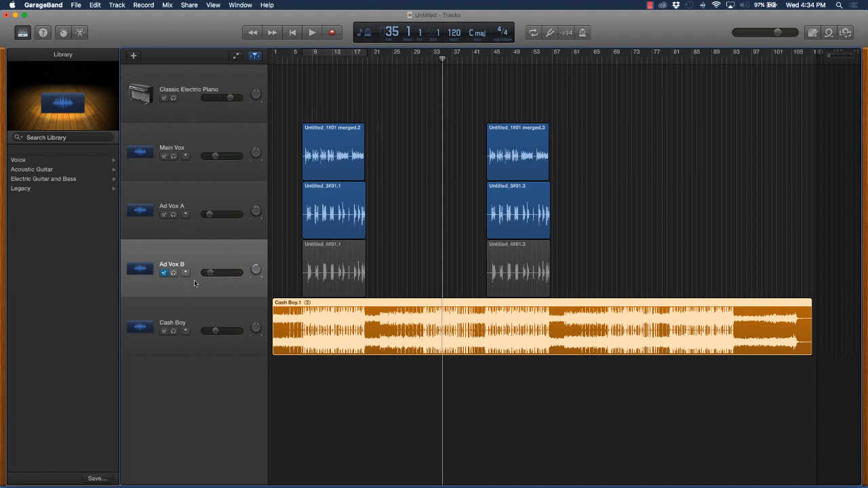
Mute the Cash Boy, Ad Vox A and Main Vox tracks
click(164, 331)
click(164, 214)
click(164, 156)
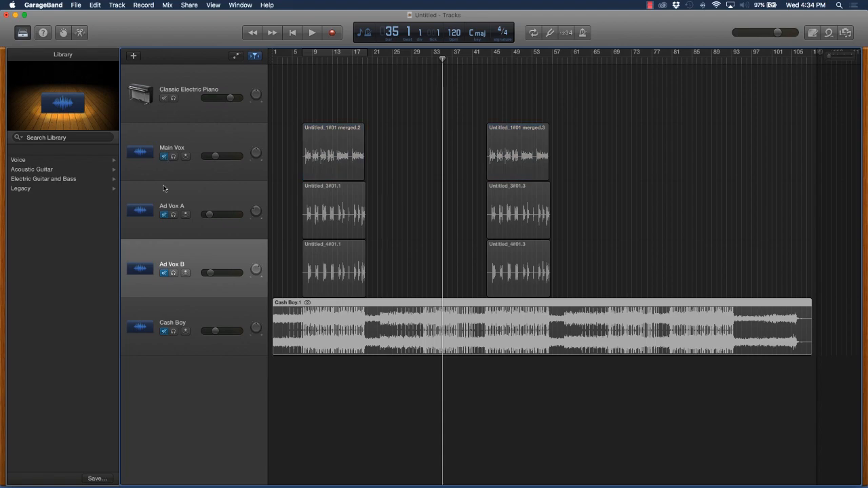